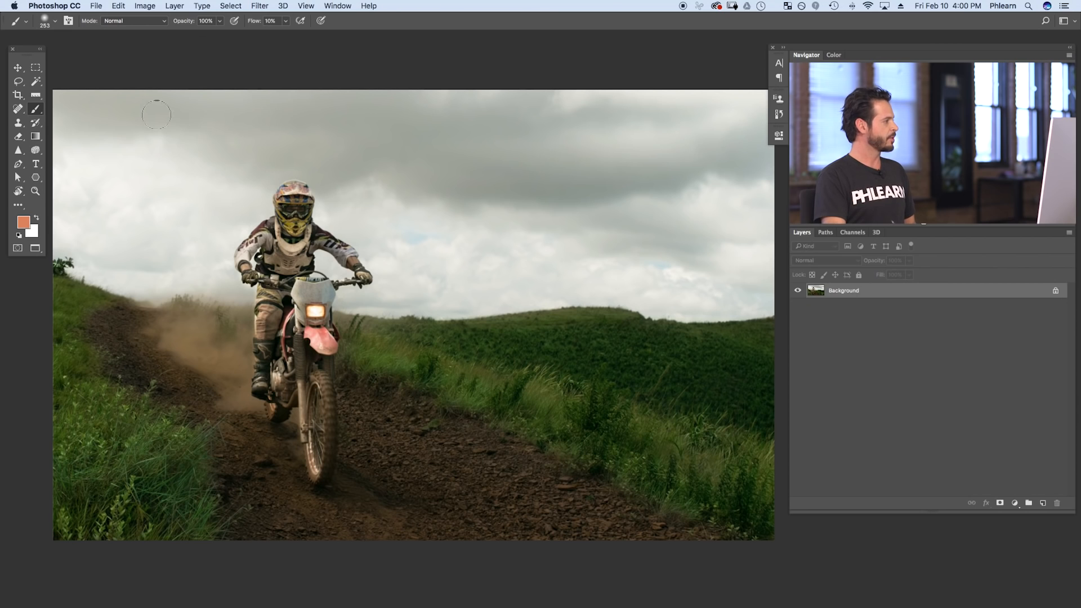
Step: Sample several light and dark areas of the cloudy sky with the Magic Wand tool at tolerance 8
click(36, 82)
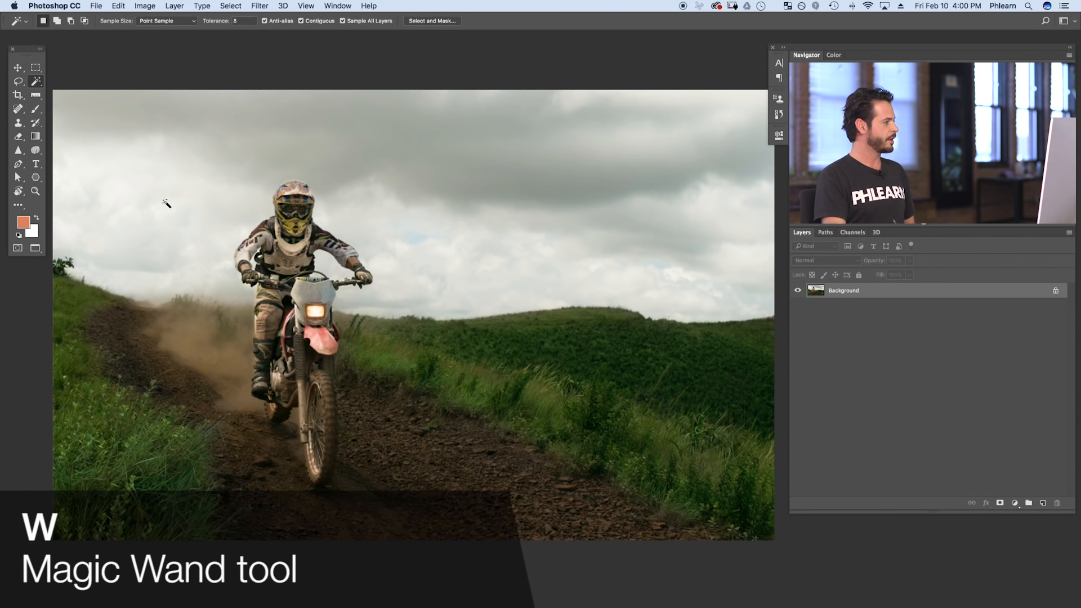
click(307, 169)
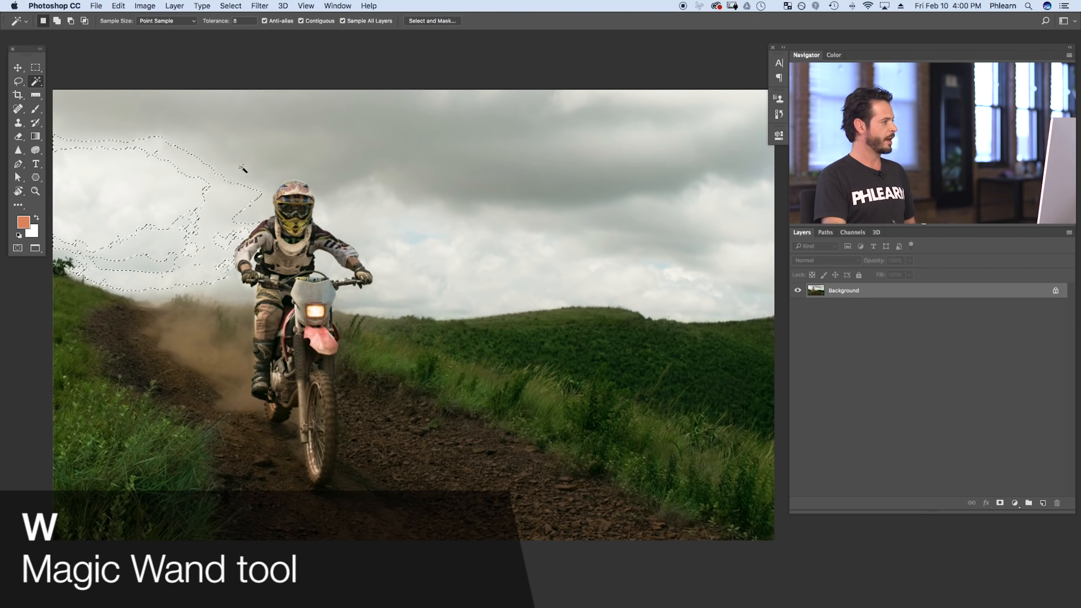
click(319, 160)
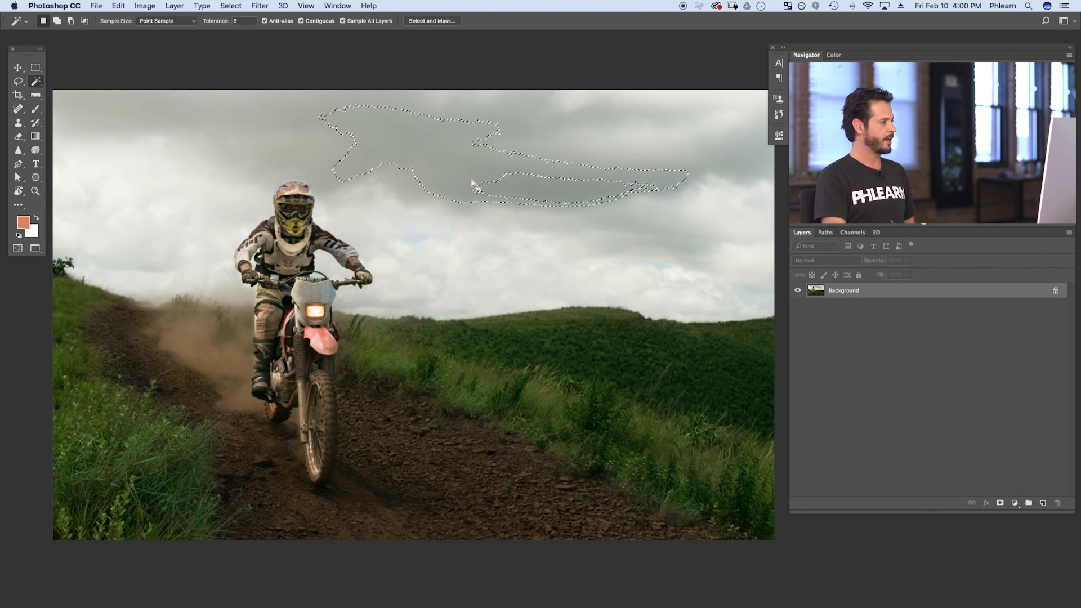
click(489, 260)
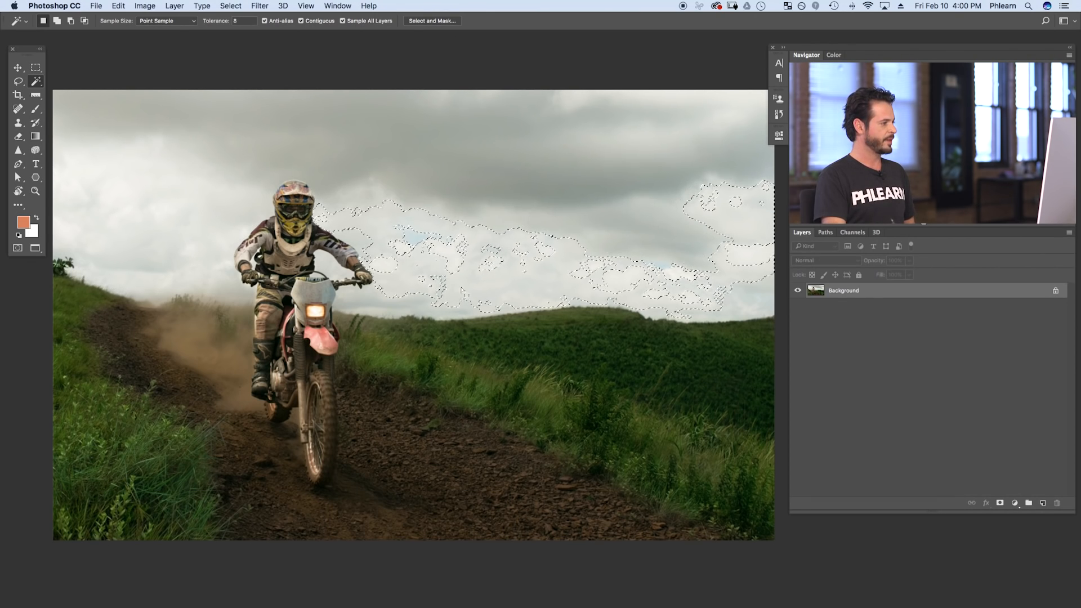
click(418, 308)
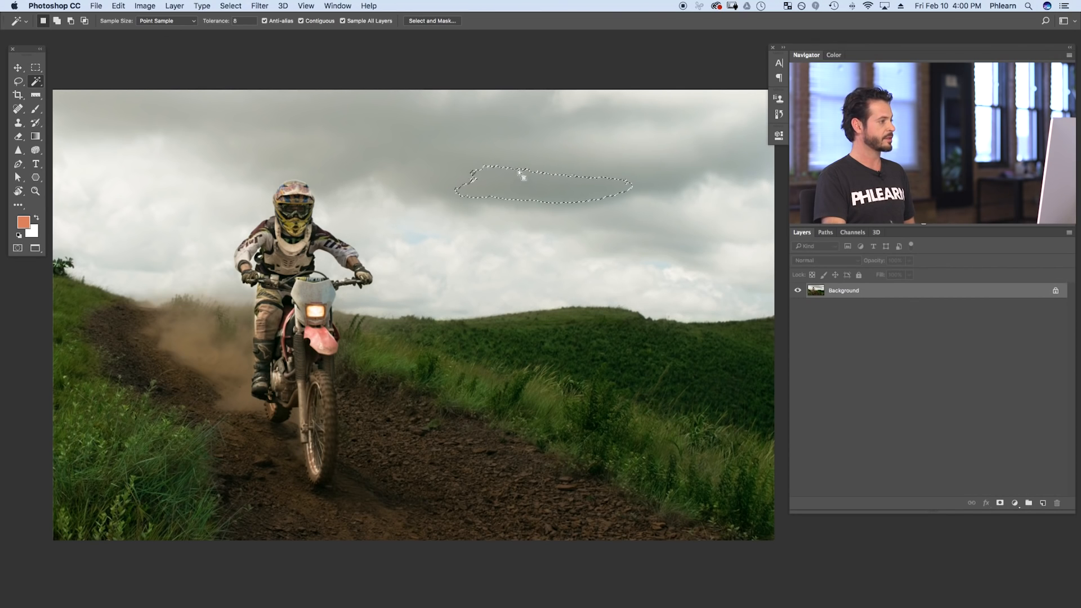
click(336, 140)
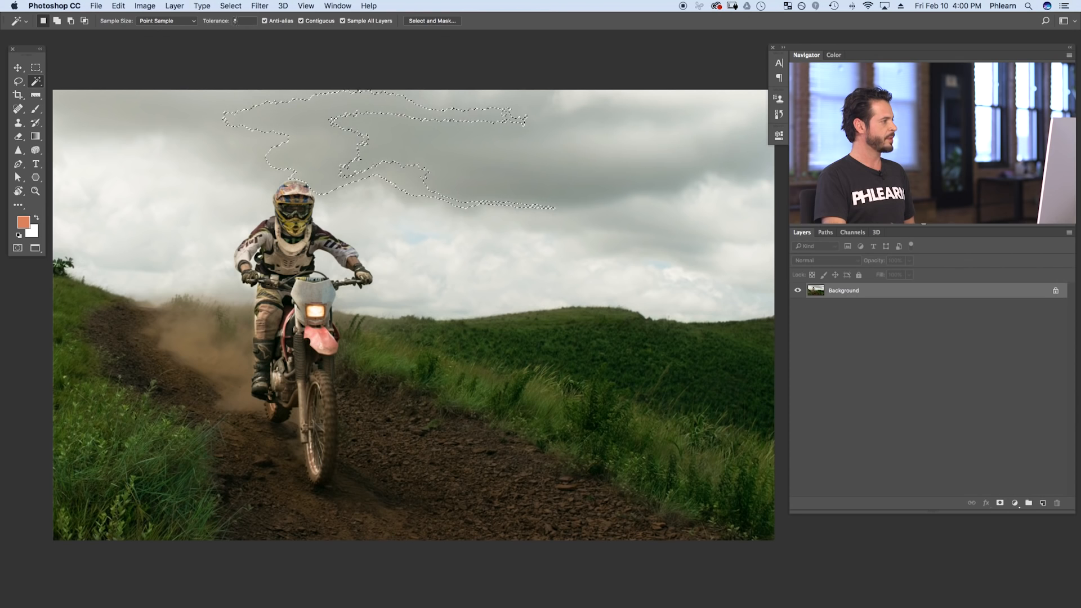
Step: Raise the Magic Wand tolerance in stages to 20 and resample the dark clouds and the sky beside the handlebar
drag(220, 24, 223, 23)
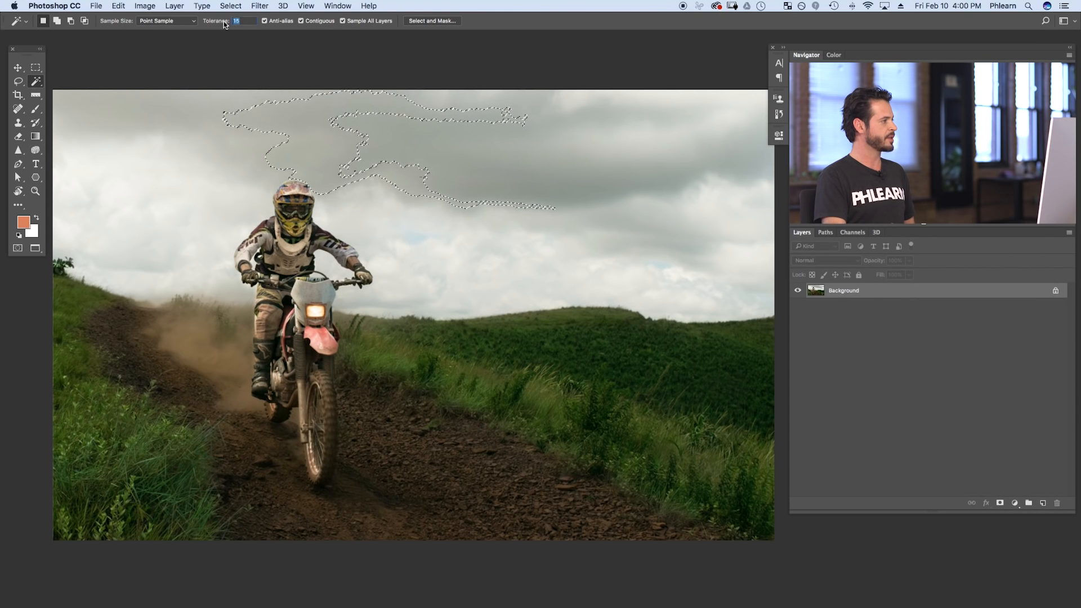
click(218, 176)
click(268, 165)
drag(220, 20, 226, 25)
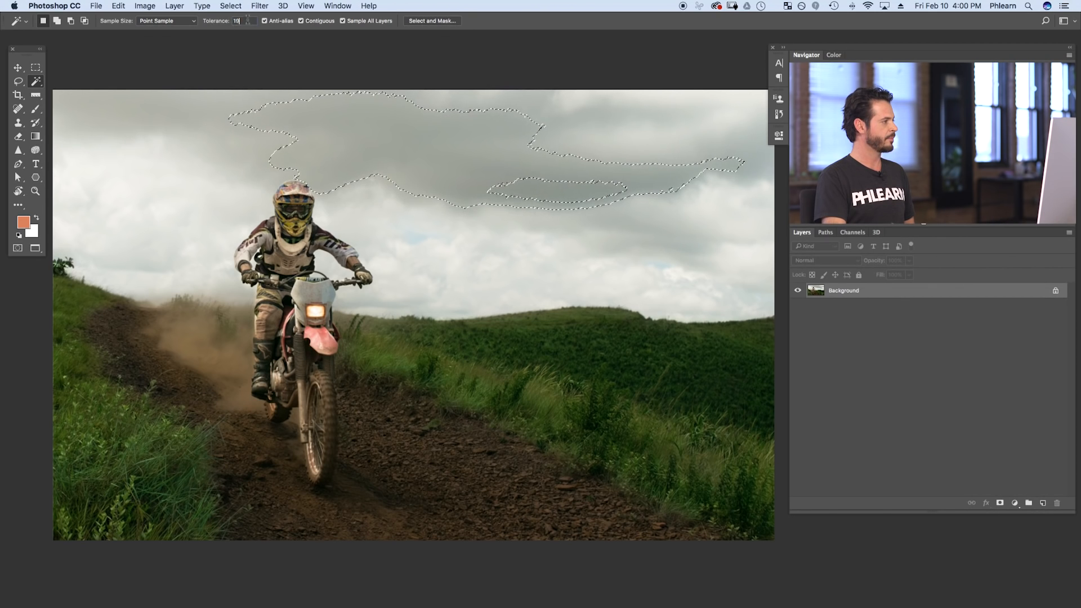
text(20)
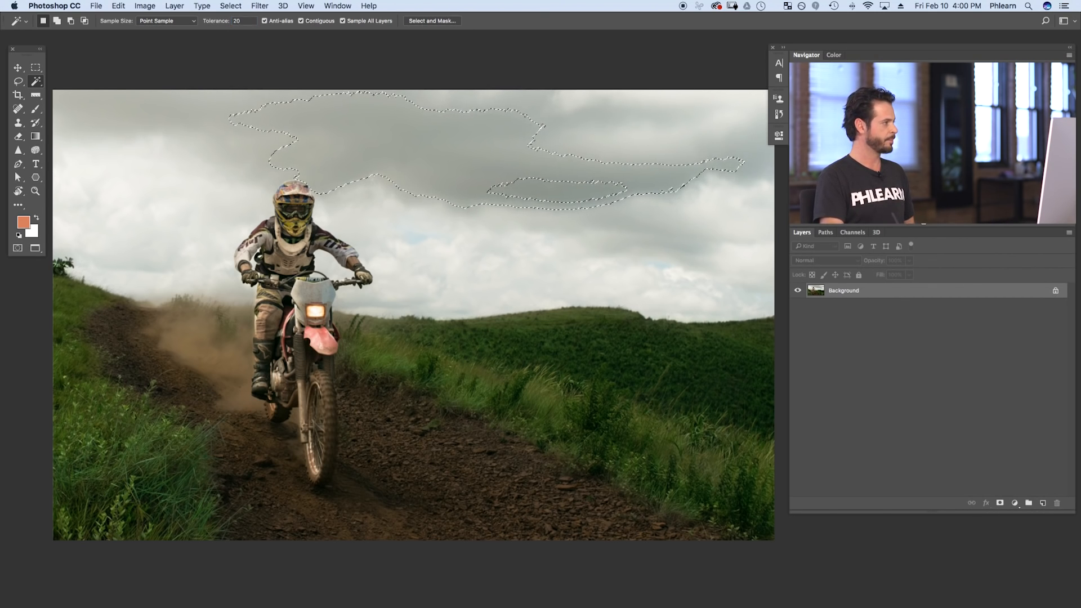
click(373, 300)
click(373, 303)
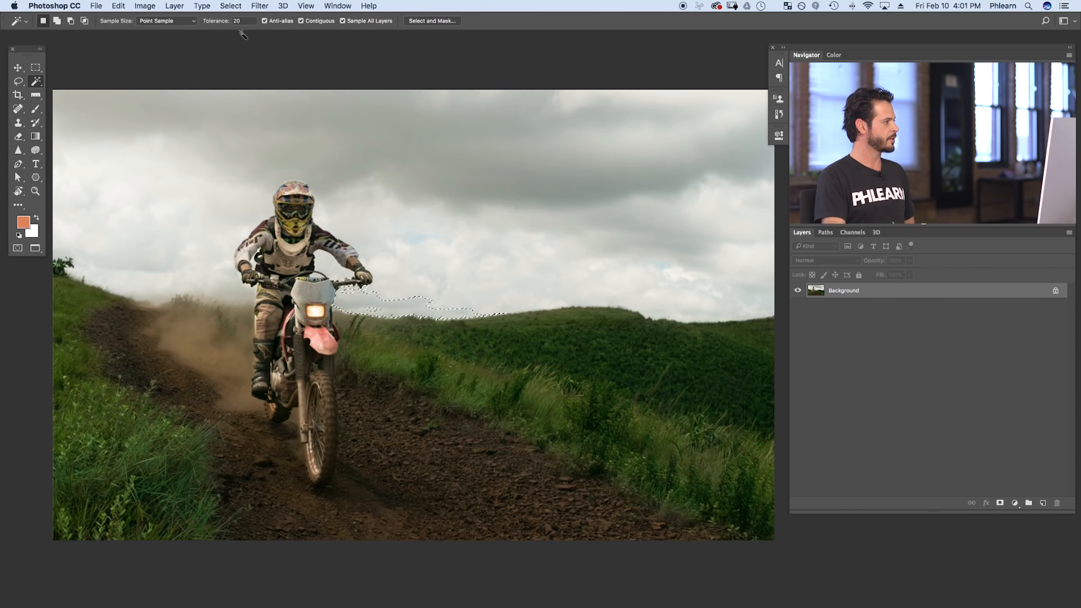
Step: Set the Magic Wand tolerance to 25 and select the whole sky, adding the remaining cloud patches to the selection
text(25)
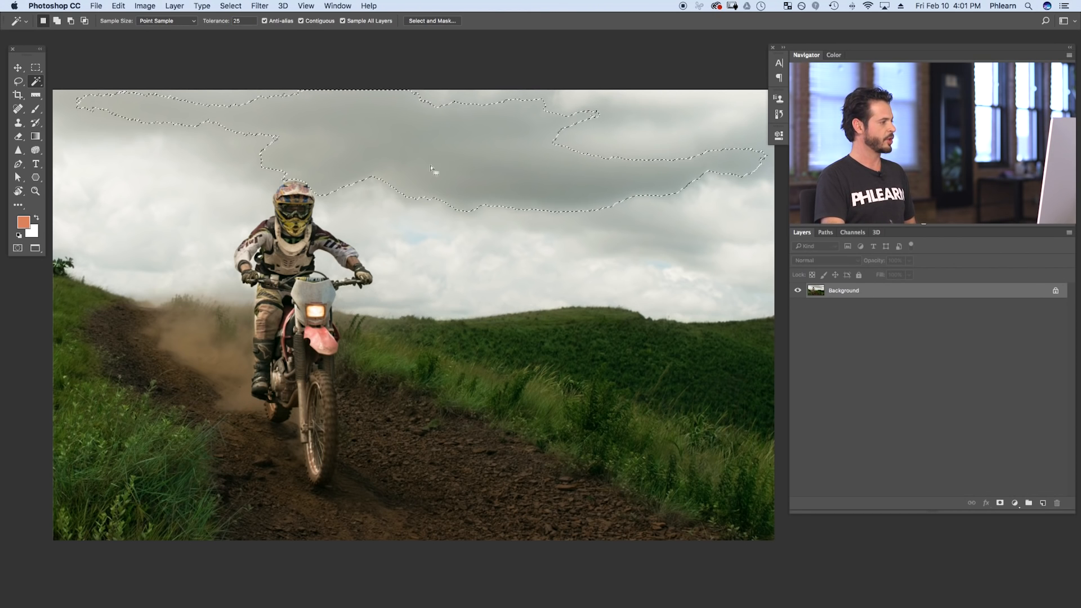
key(shift)
shift+click(628, 152)
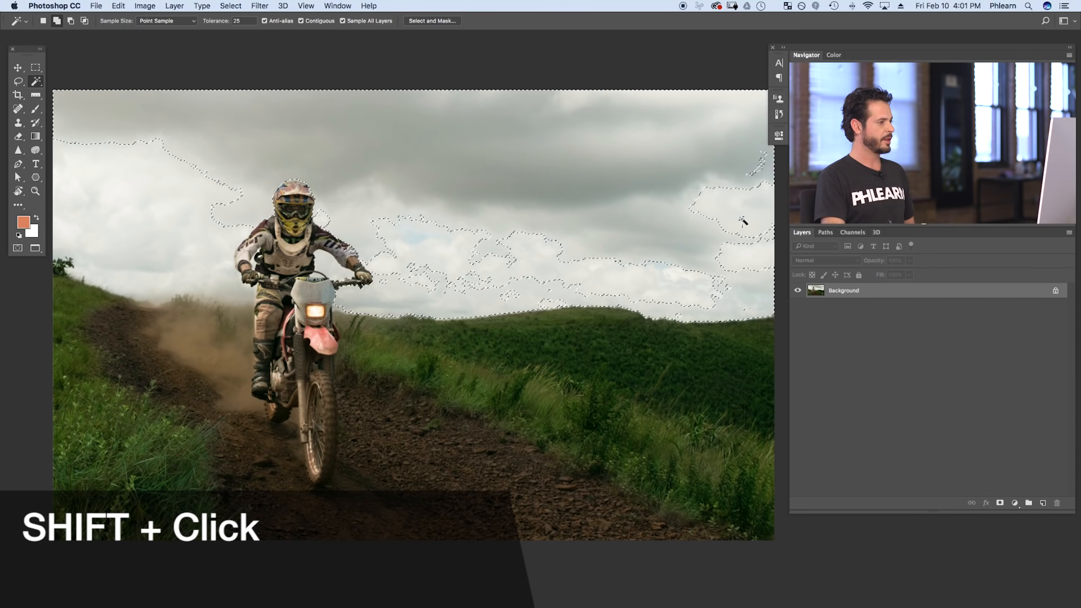
shift+click(421, 238)
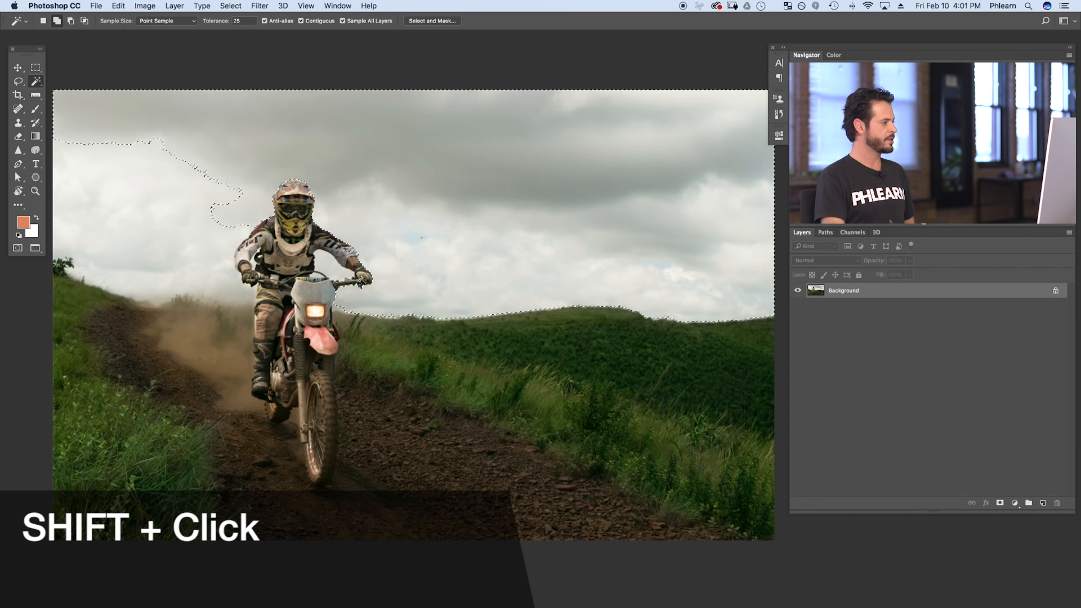
shift+click(419, 239)
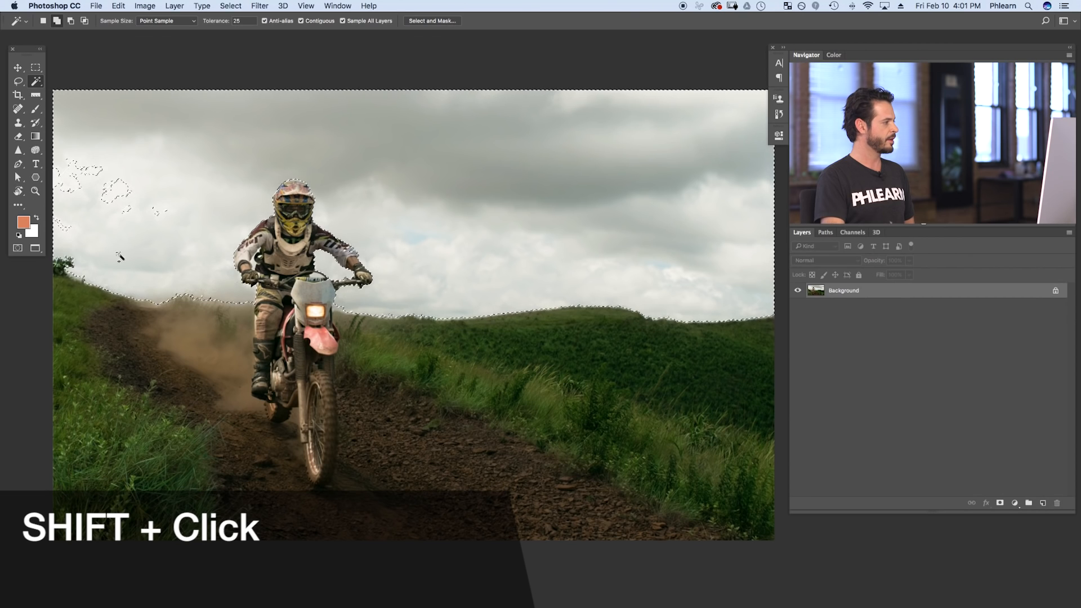
shift+click(74, 242)
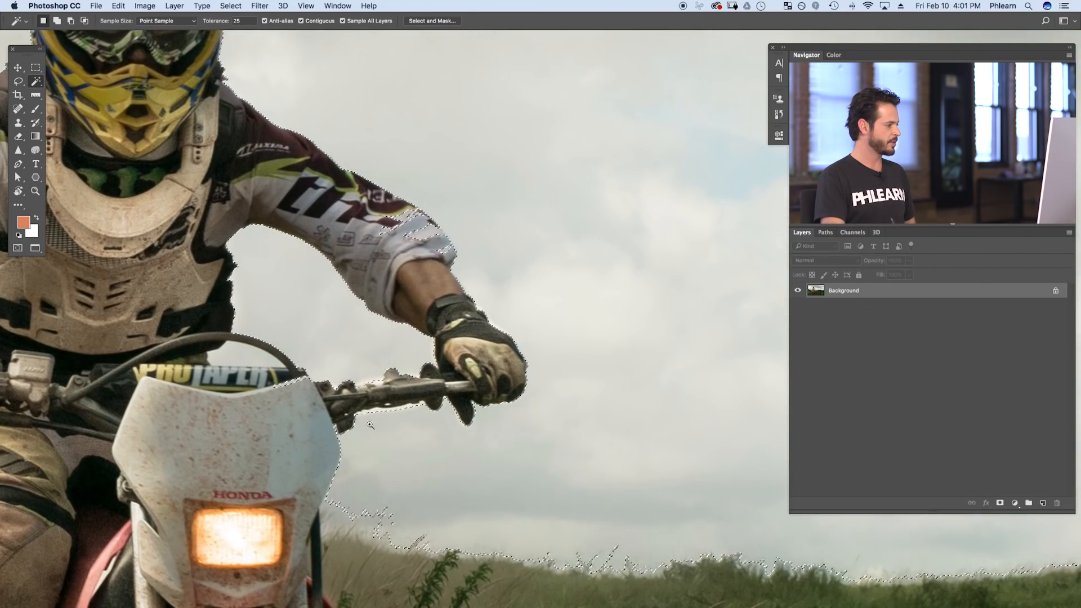
Step: Add the enclosed patches of sky between the rider's arm and torso to the sky selection
scroll(370, 425, up, 3)
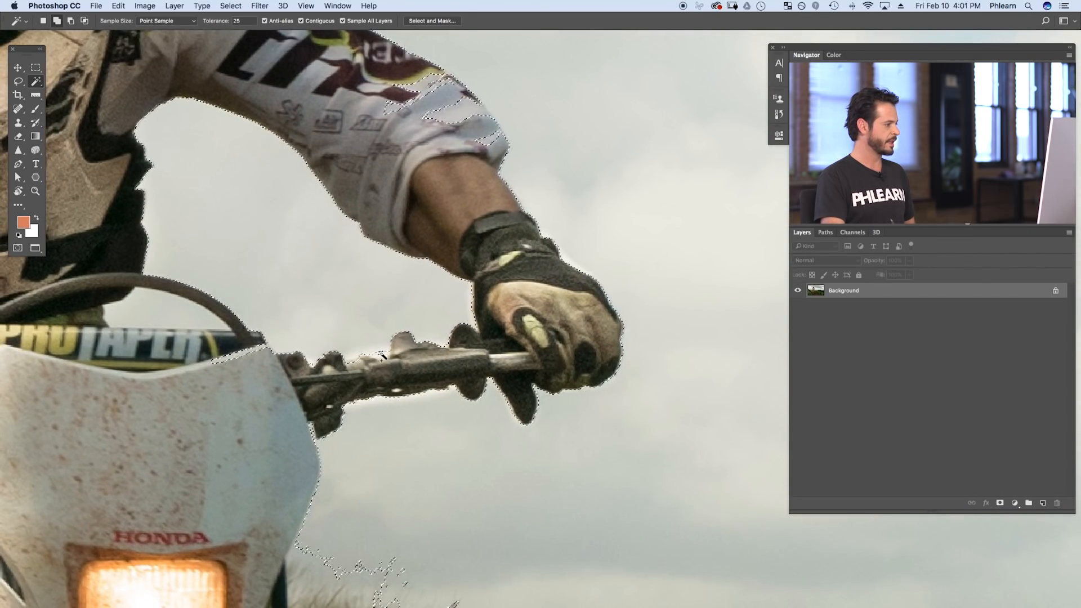
scroll(373, 512, down, 5)
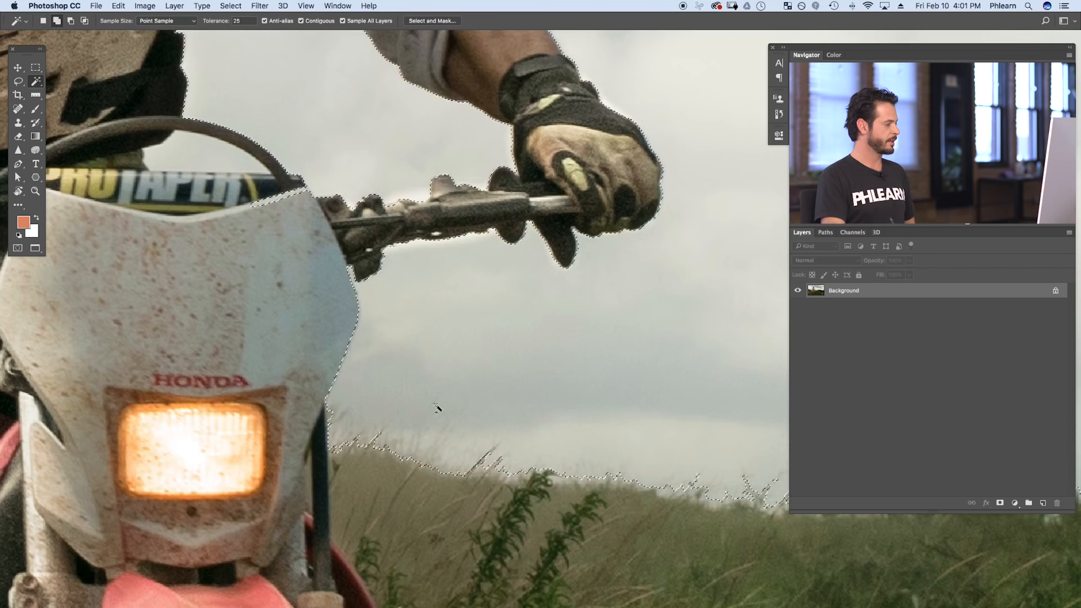
scroll(458, 299, up, 8)
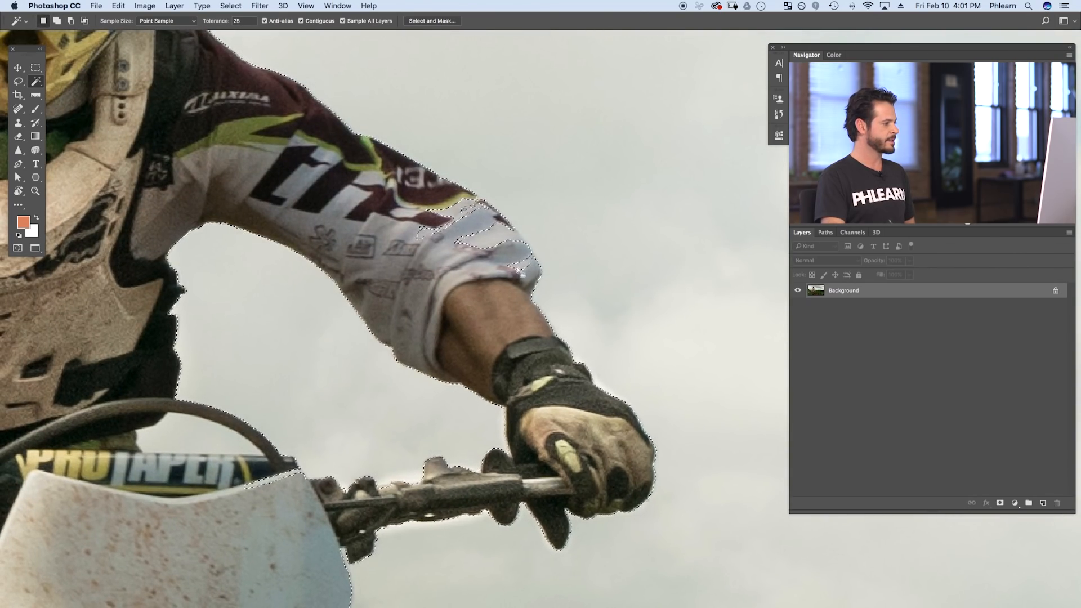
scroll(527, 270, left, 20)
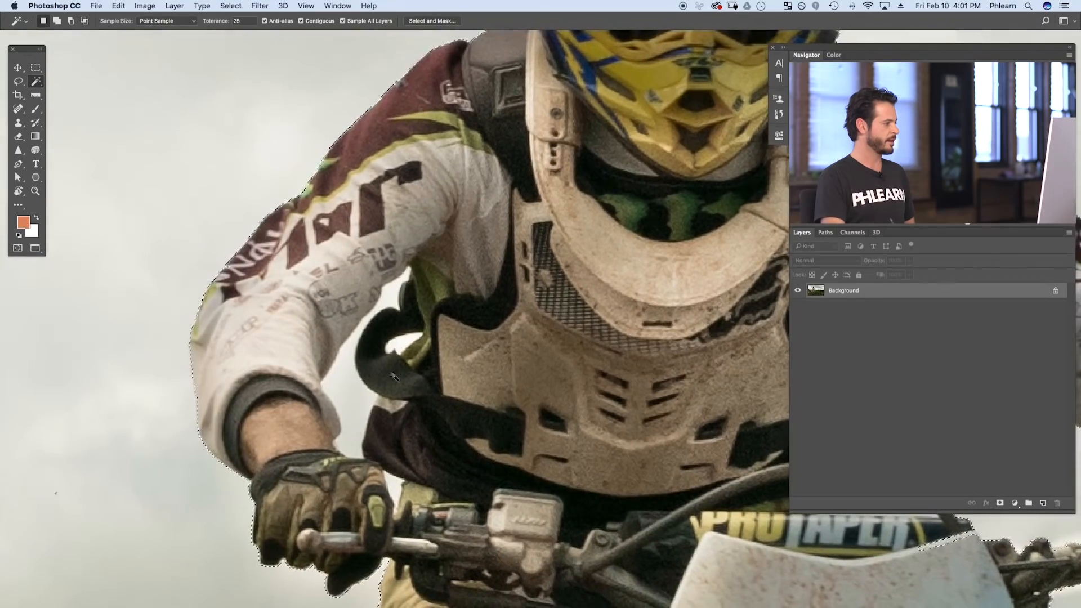
shift+click(349, 388)
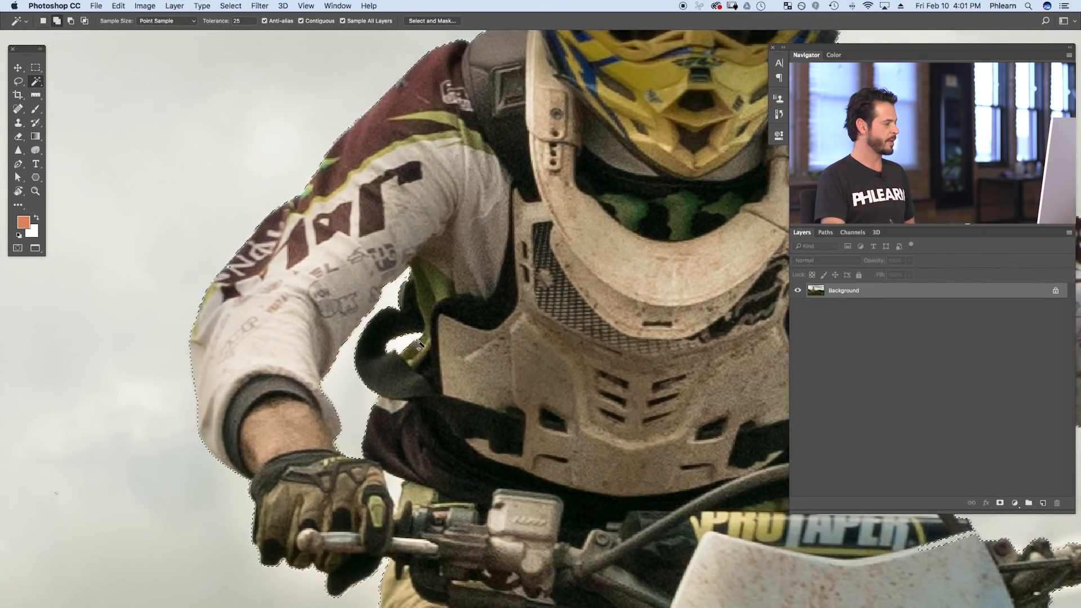
scroll(394, 338, right, 10)
scroll(344, 329, right, 8)
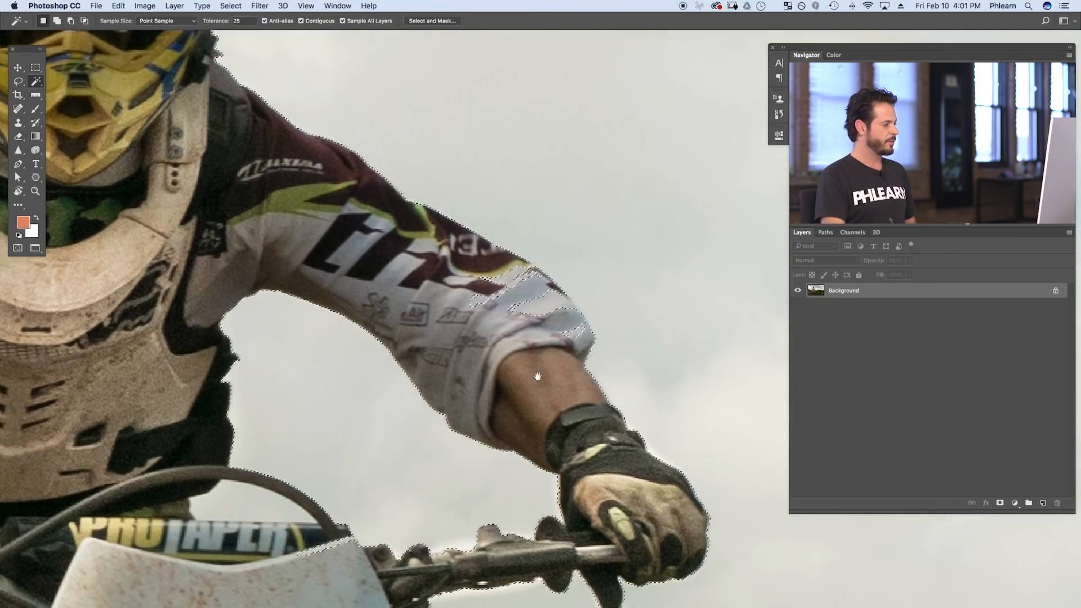
scroll(533, 374, down, 6)
scroll(493, 399, right, 2)
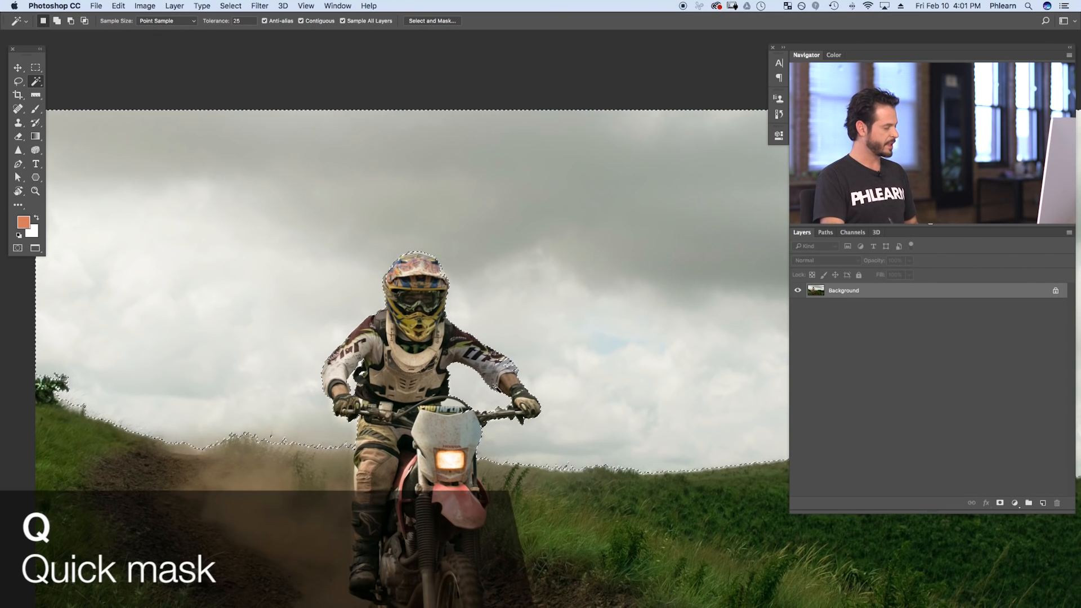
Step: Check the sky selection around the rider and horizon by comparing the Quick Mask overlay with the normal view
key(q)
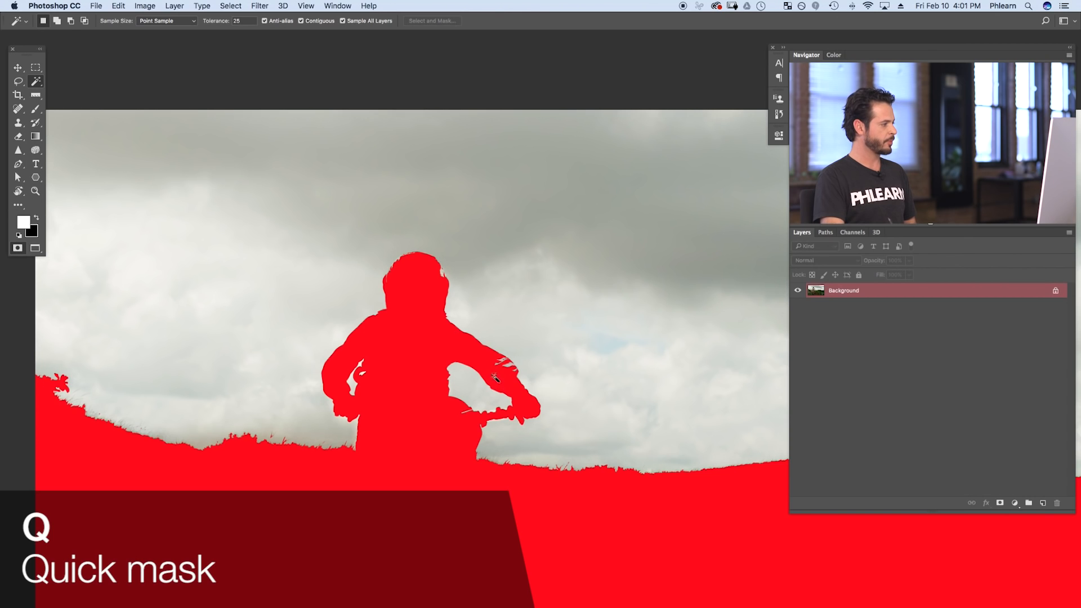
key(q)
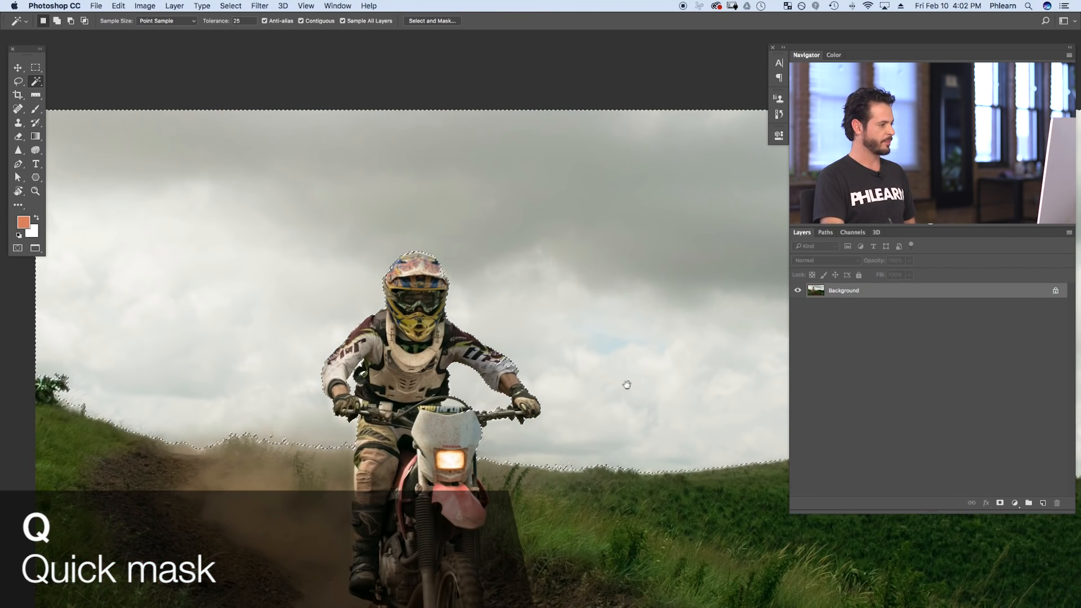
key(super+minus)
drag(630, 442, 484, 366)
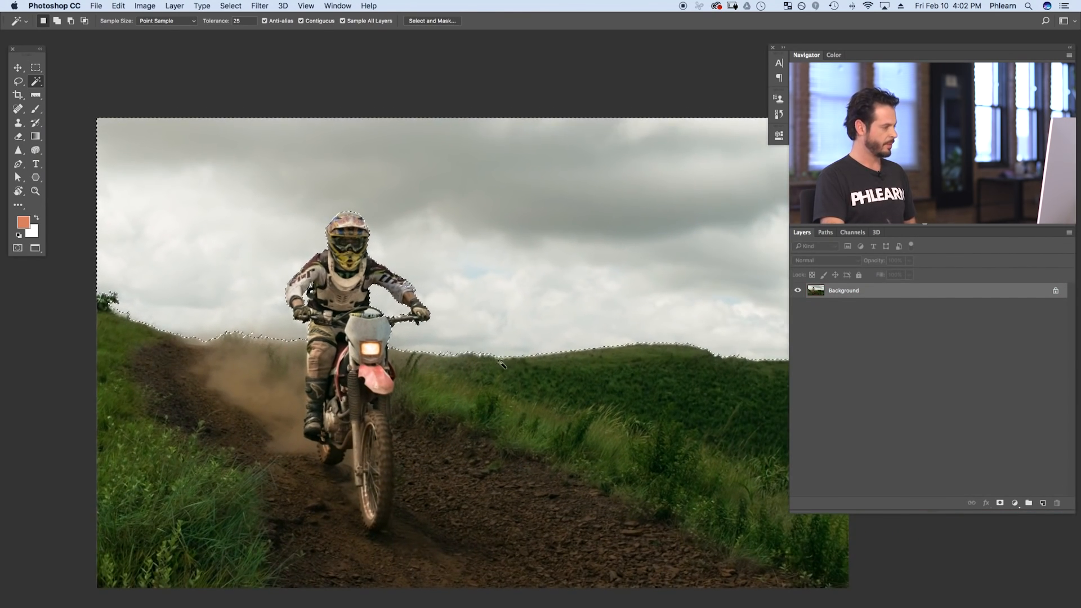
key(q)
drag(596, 412, 557, 418)
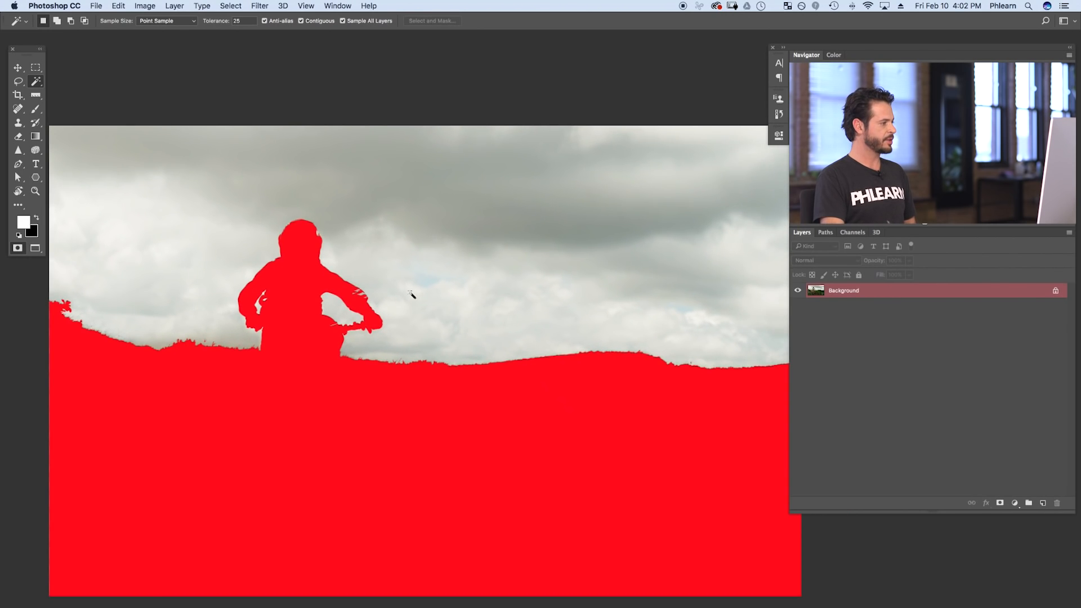
key(q)
key(q)
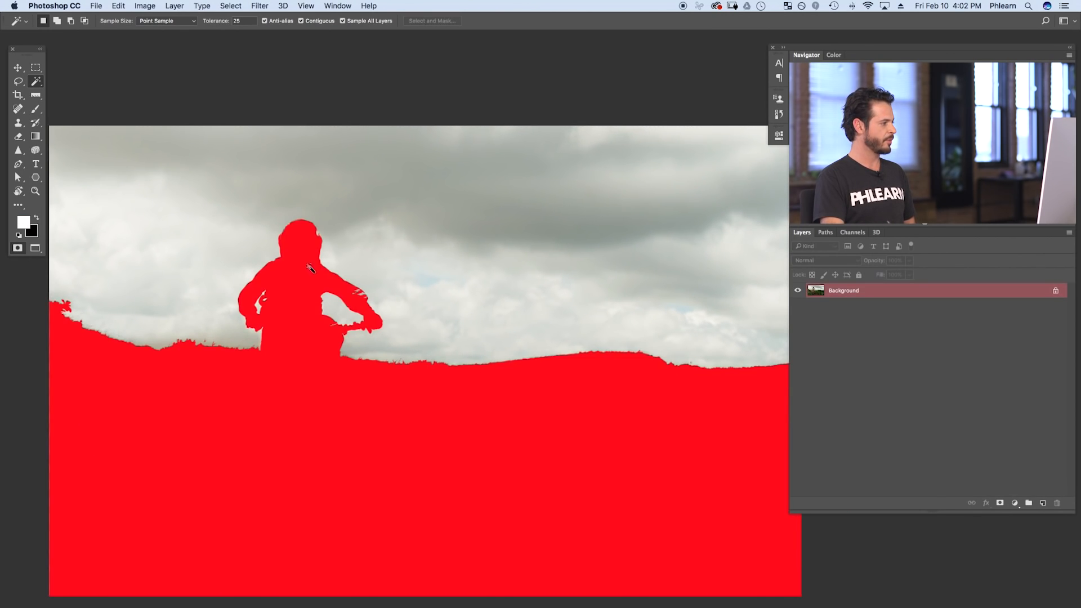
key(q)
key(q)
key(q)
key(q)
key(q)
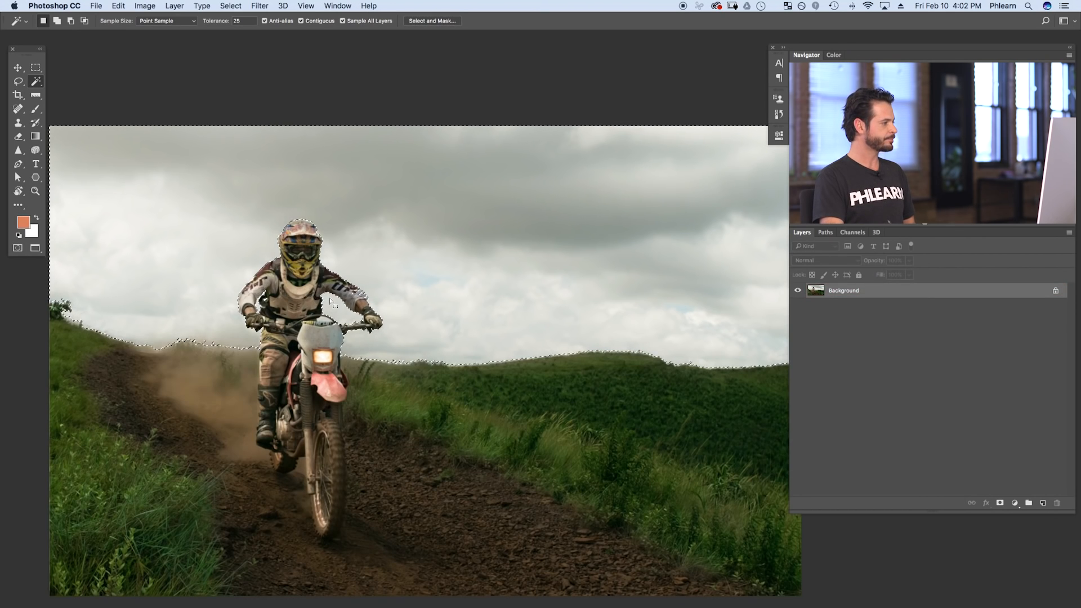
Step: Examine the rider's sleeve close up in Quick Mask and normal view for wrongly selected patches
key(q)
drag(341, 291, 437, 272)
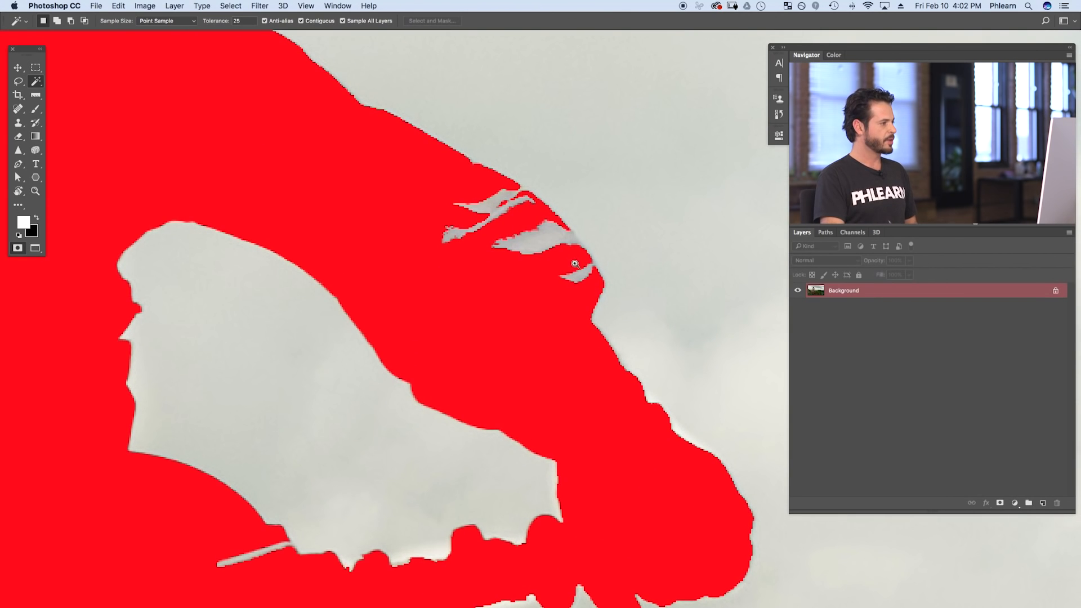
drag(573, 261, 599, 248)
drag(569, 323, 568, 411)
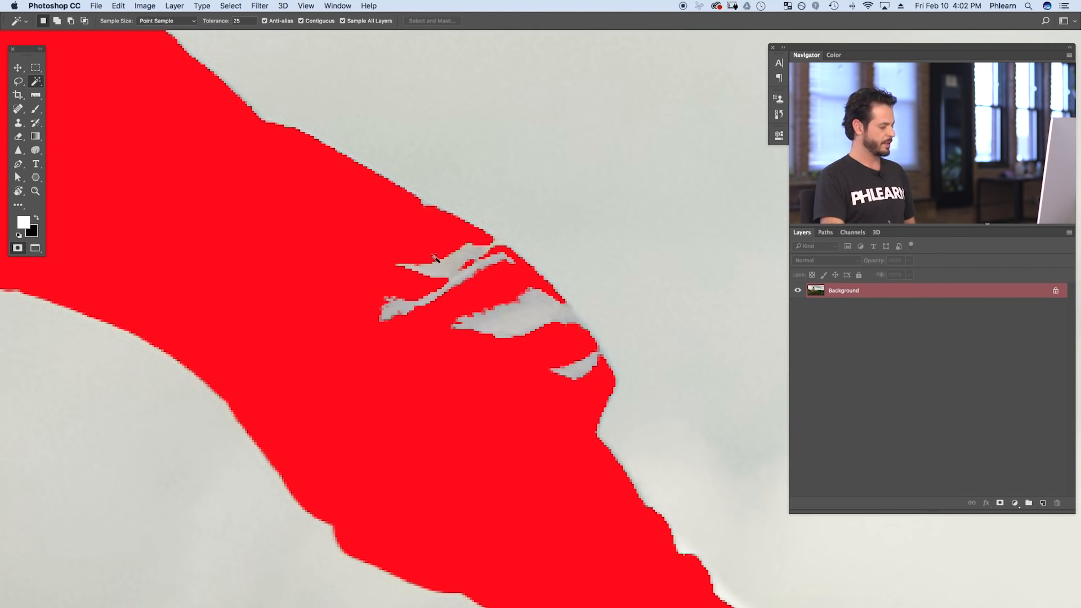
key(q)
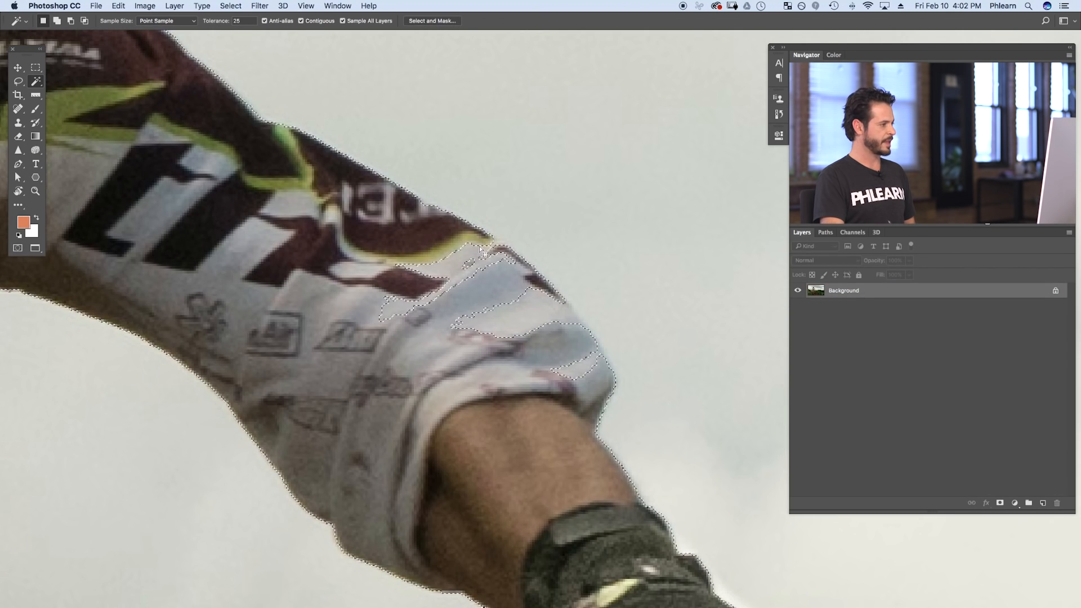
key(q)
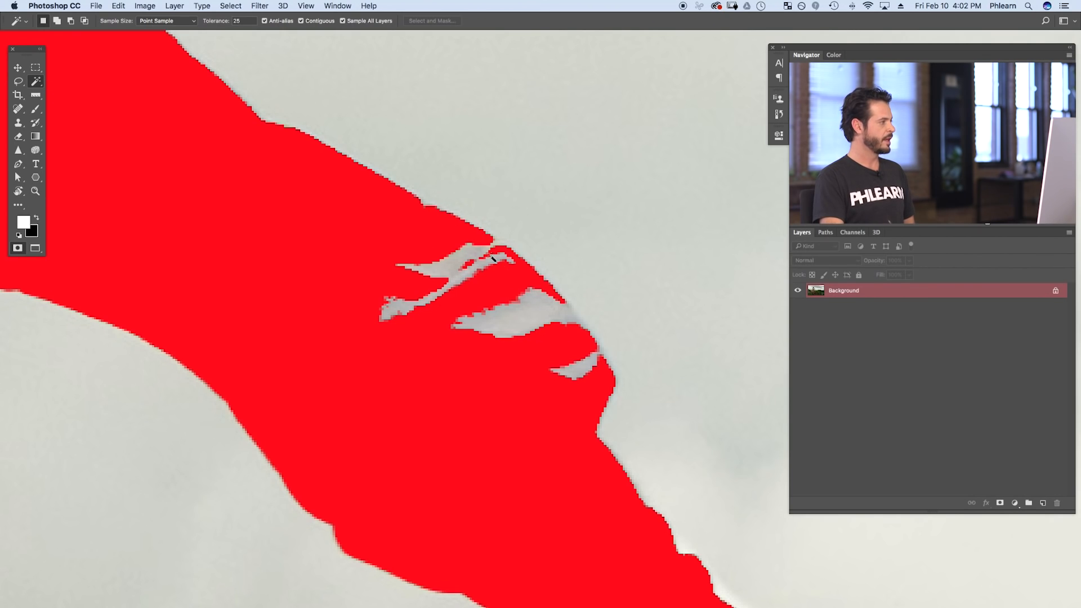
Step: Subtract the wrongly selected patches on the rider's rolled-up sleeve from the sky selection with the Lasso
click(18, 82)
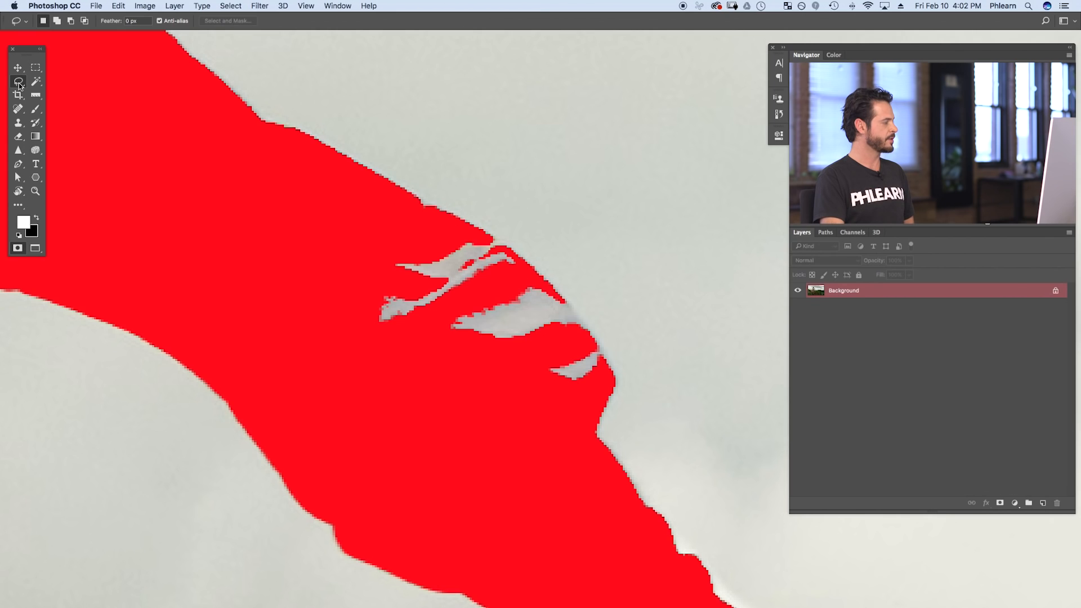
key(q)
key(q)
key(q)
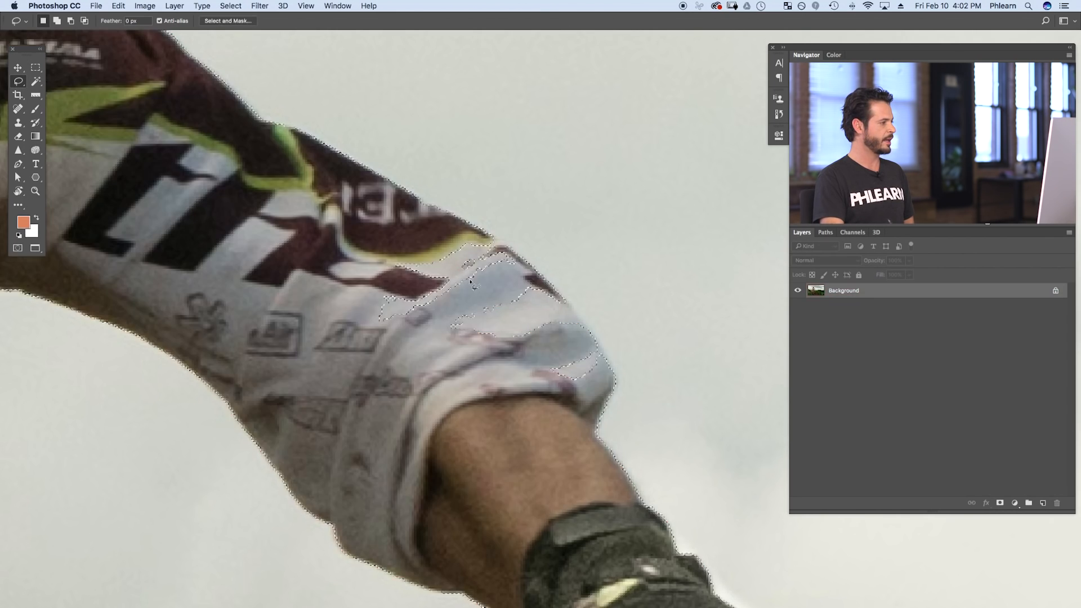
key(shift)
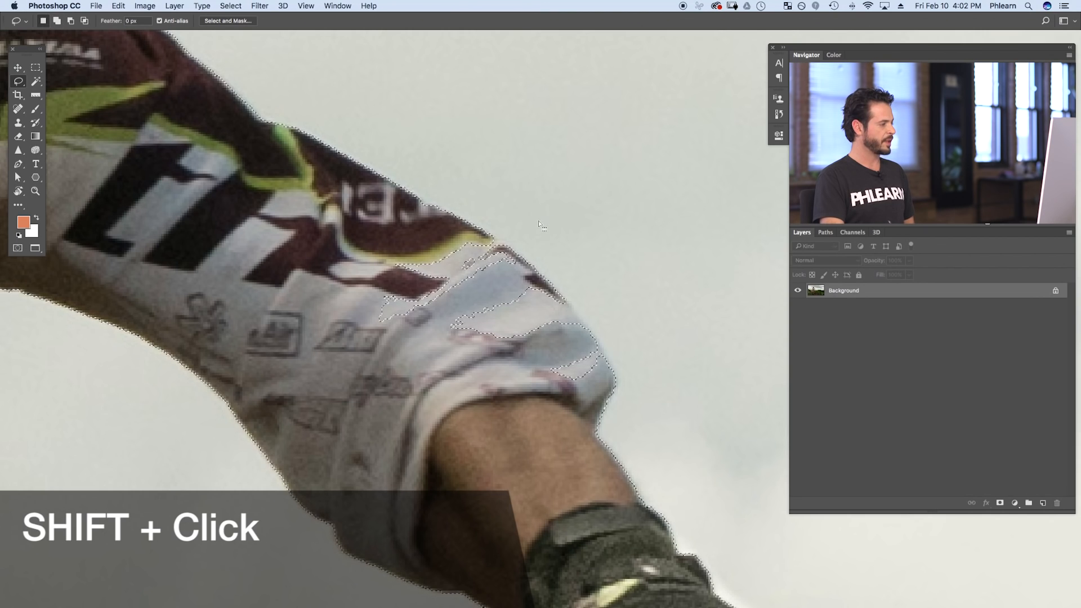
key(shift)
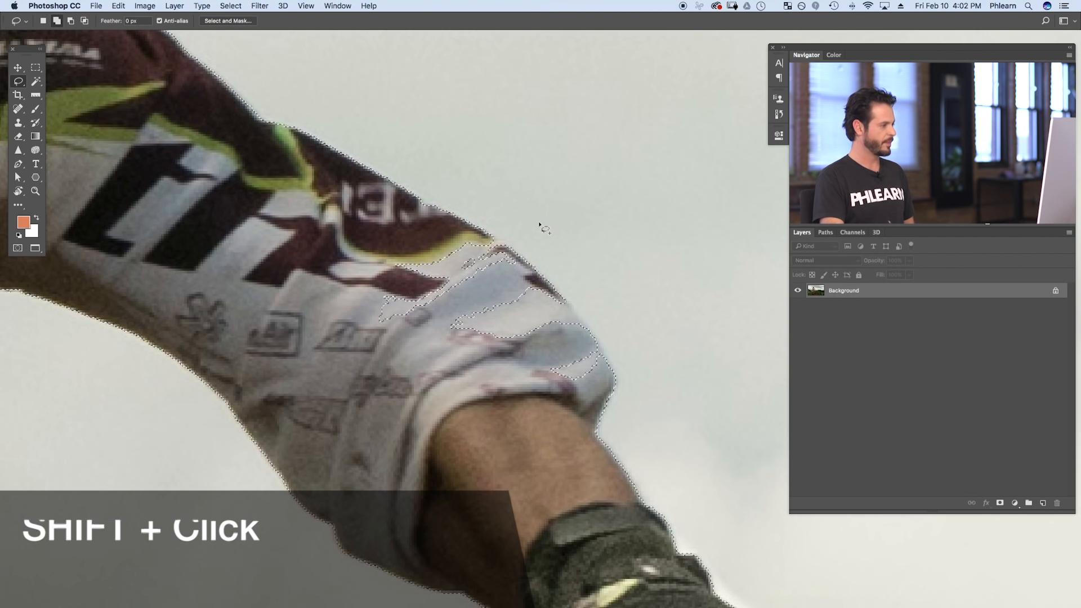
key(alt)
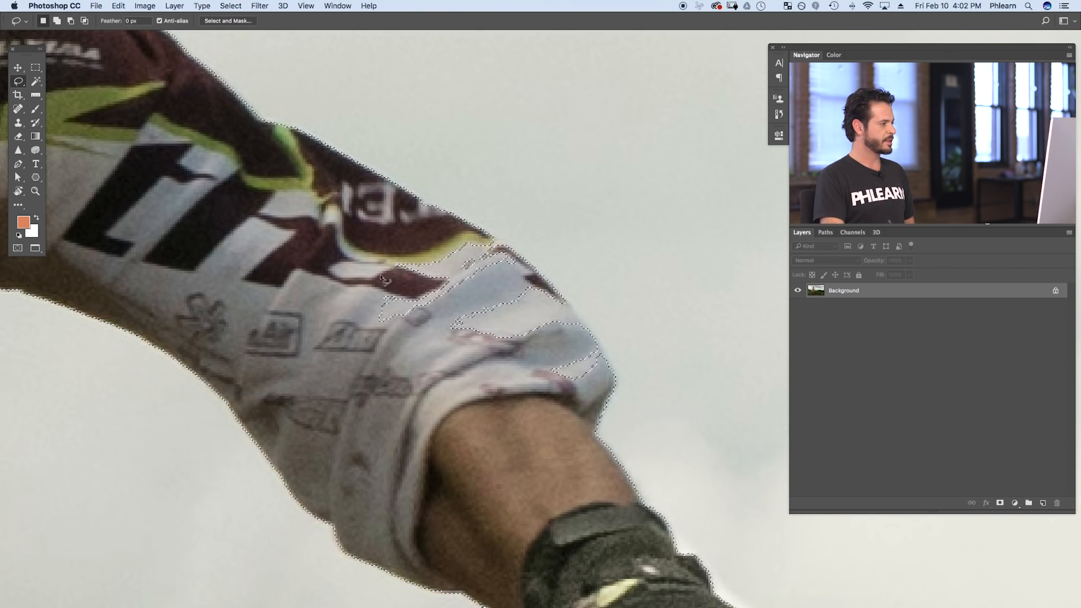
key(alt)
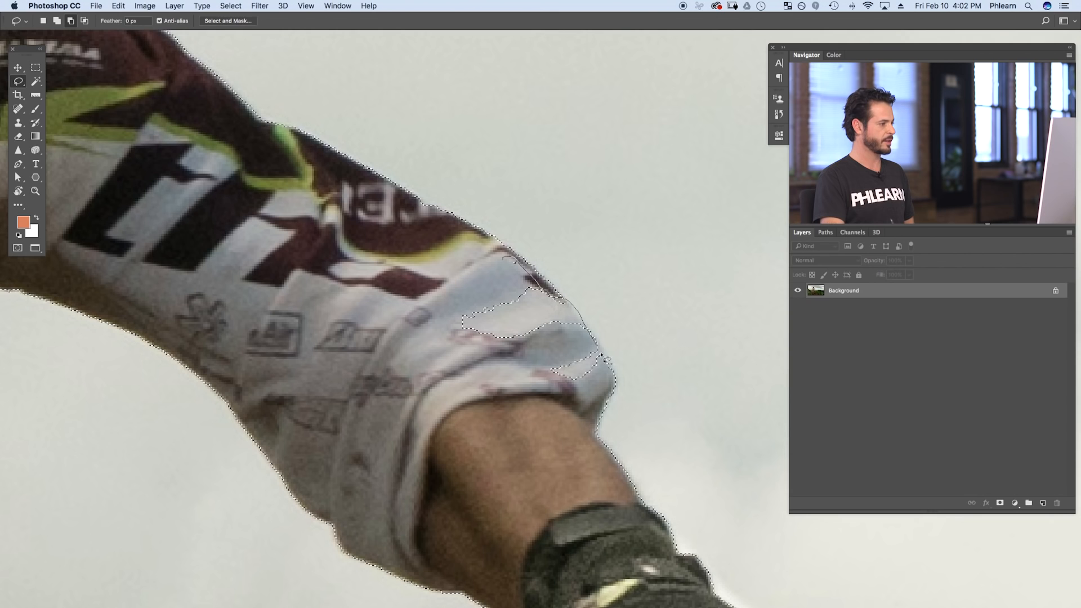
drag(413, 279, 417, 276)
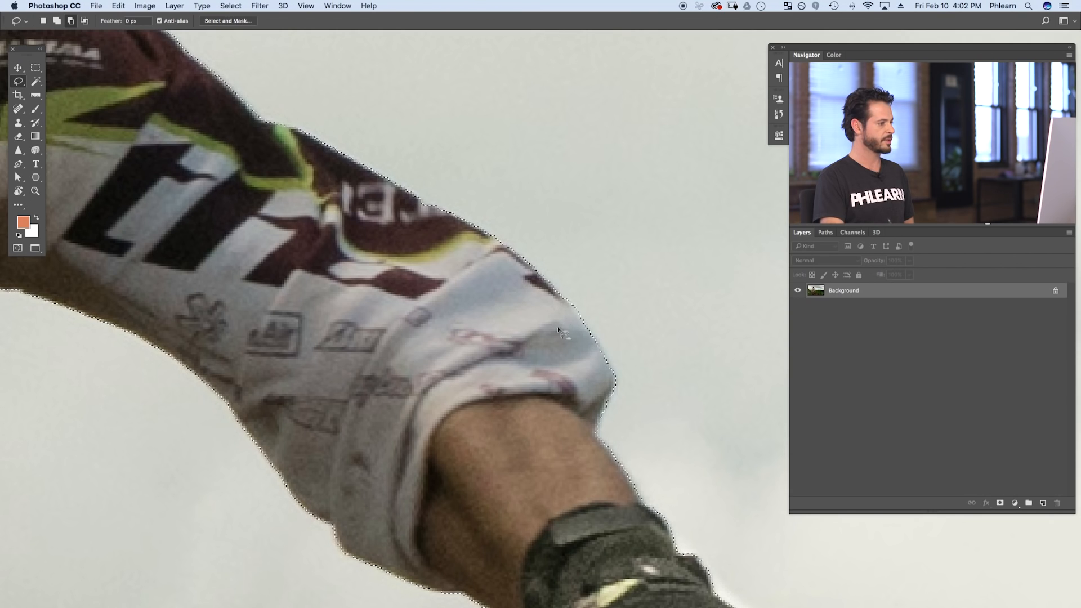
Step: Subtract the stray patch along the upper edge of the bike's front plate from the sky selection with the Lasso
scroll(399, 500, down, 10)
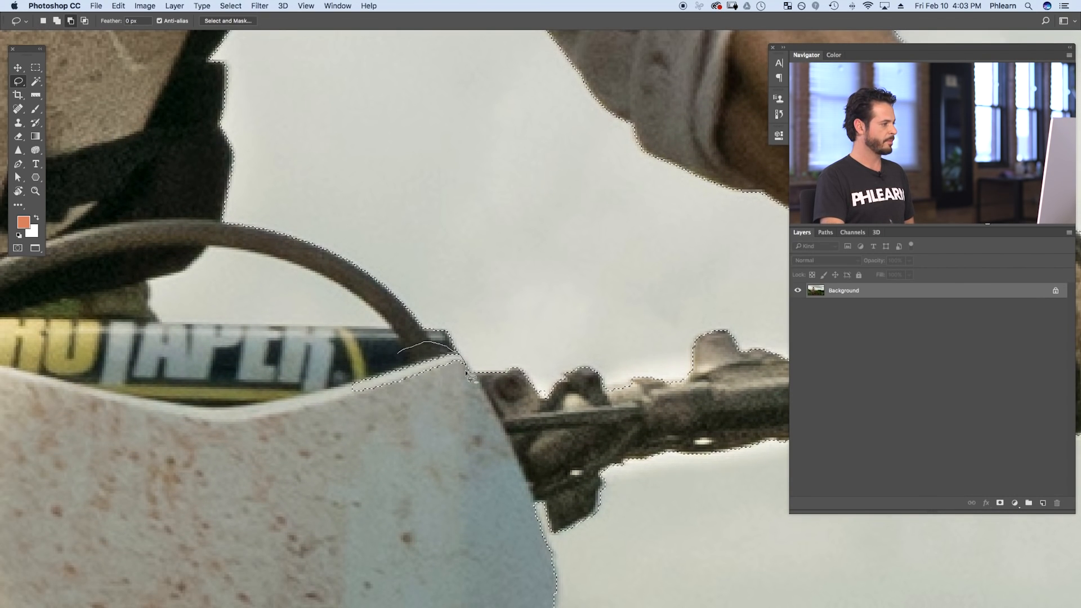
drag(265, 431, 344, 367)
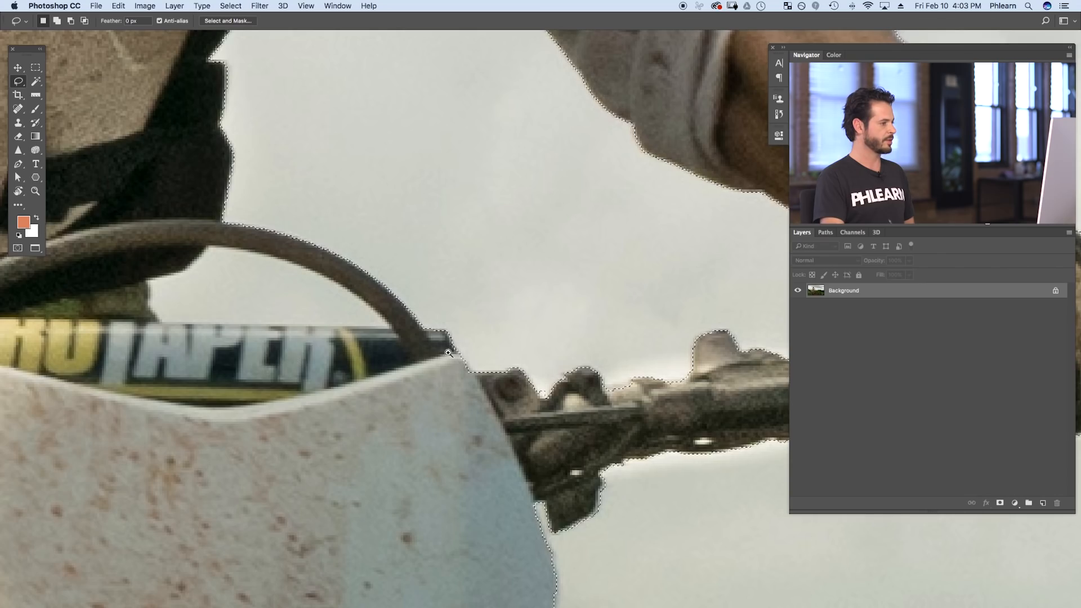
alt+super+click(412, 361)
alt+super+click(412, 361)
drag(239, 321, 360, 391)
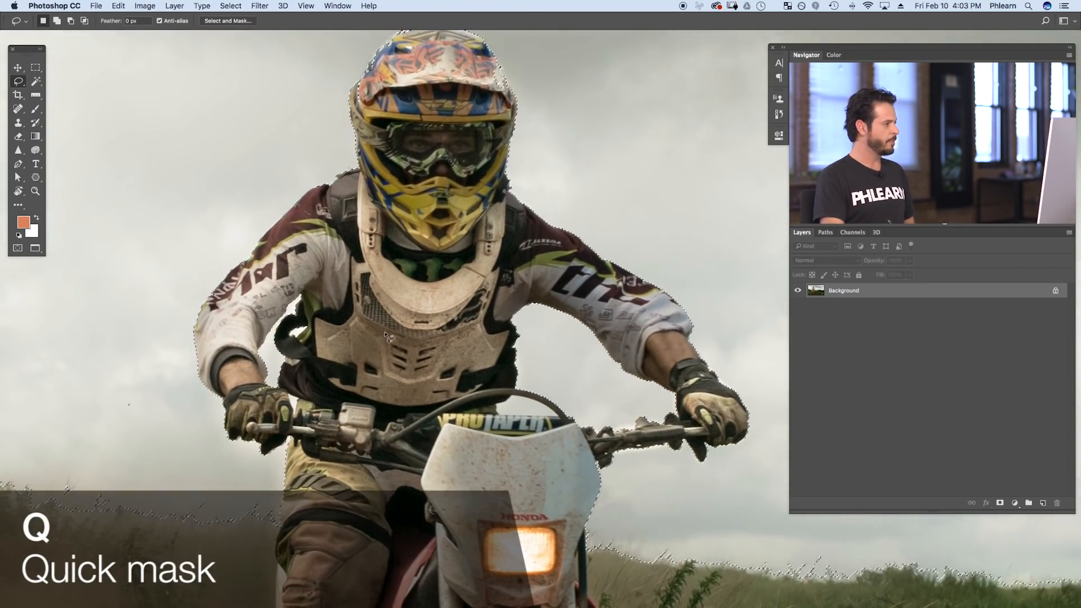
Step: Locate the wrongly selected helmet areas in Quick Mask and subtract them from the selection along both sides of the visor with the Lasso
key(q)
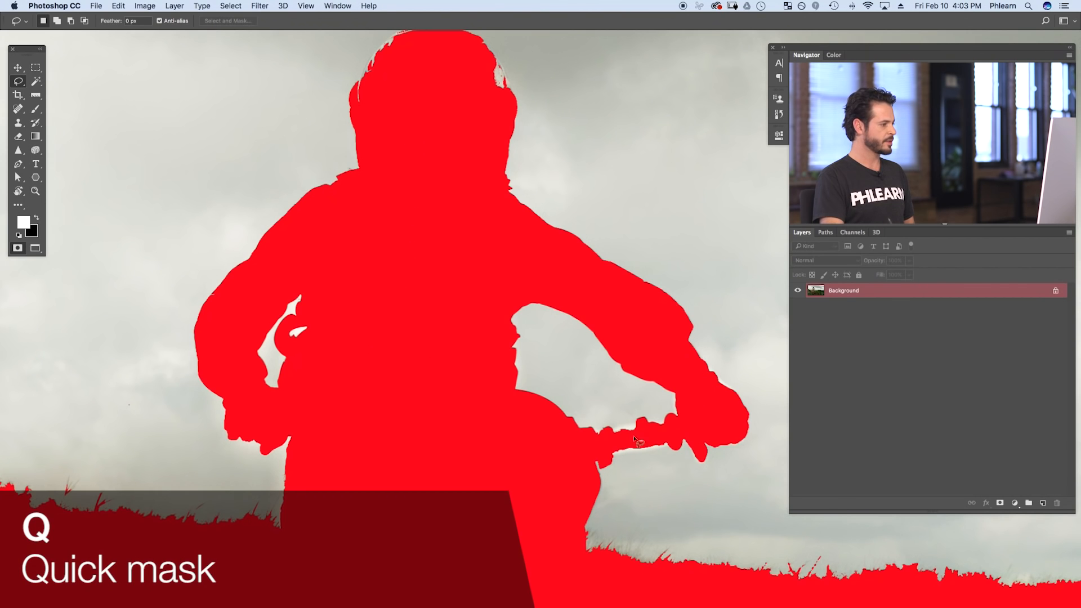
drag(421, 198, 425, 394)
drag(406, 245, 475, 195)
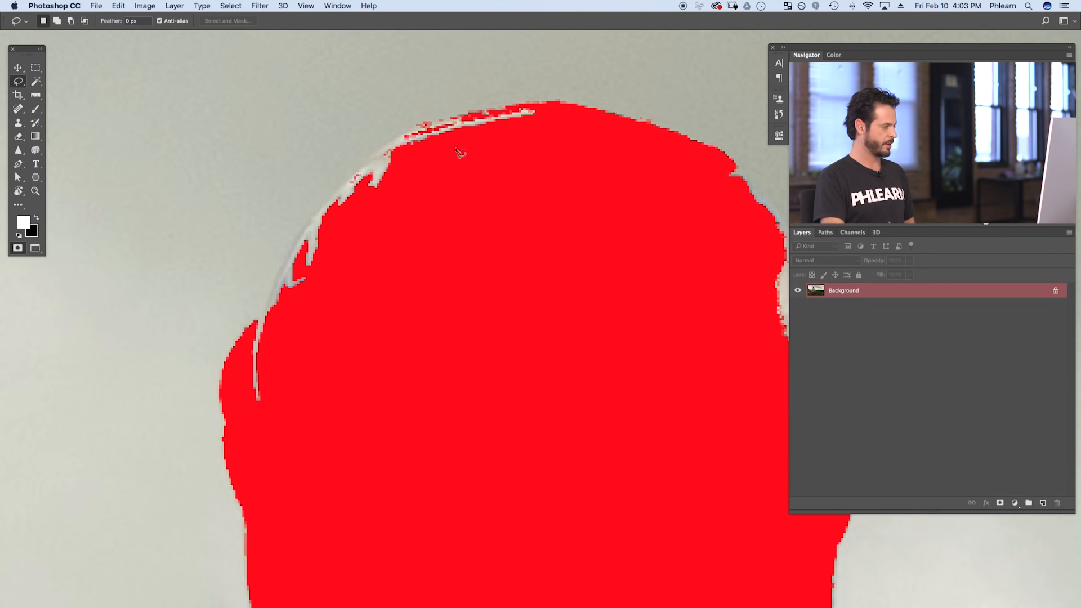
key(q)
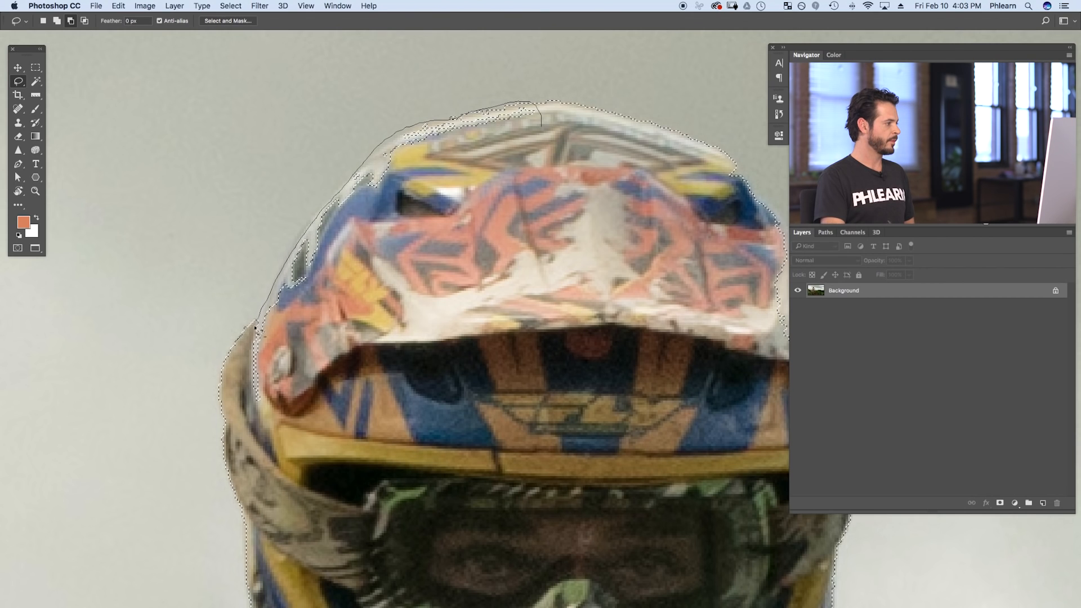
drag(489, 224, 513, 197)
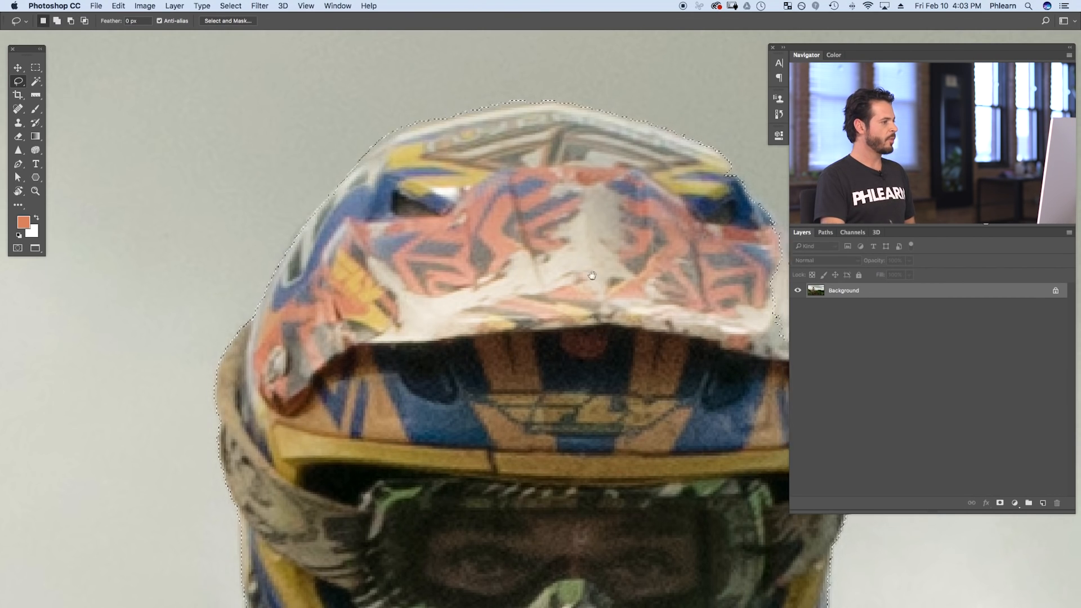
scroll(459, 183, right, 8)
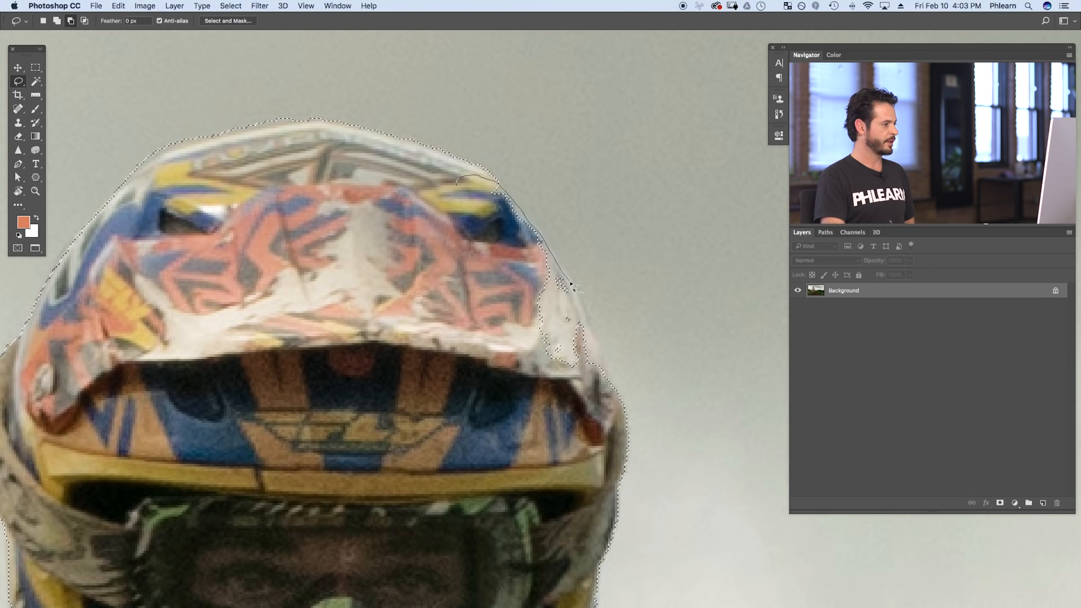
drag(614, 428, 615, 430)
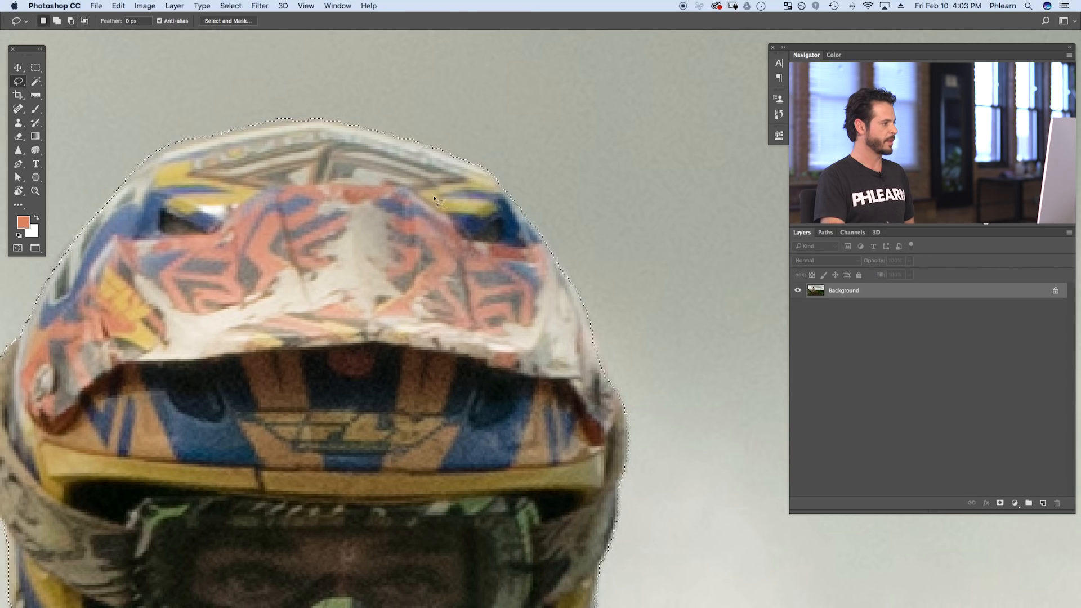
Step: Check the cleaned-up sky selection around the helmet, rider and horizon by comparing Quick Mask with the normal view
key(q)
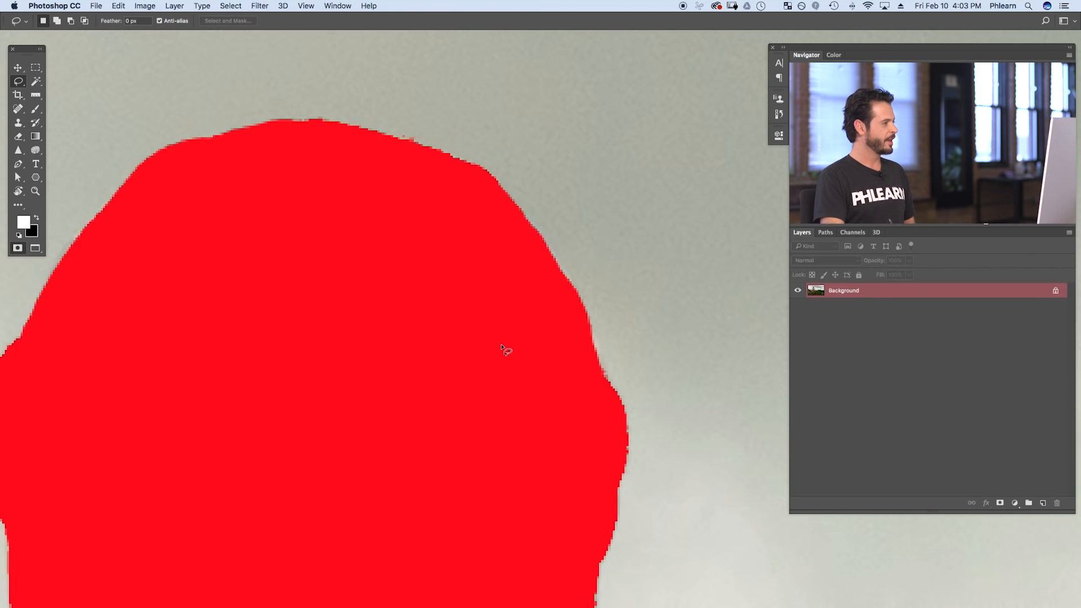
drag(517, 334, 456, 359)
drag(551, 458, 511, 507)
drag(449, 521, 466, 296)
drag(563, 342, 388, 361)
drag(577, 337, 507, 350)
key(q)
key(q)
key(q)
key(q)
key(q)
key(q)
key(q)
key(q)
key(q)
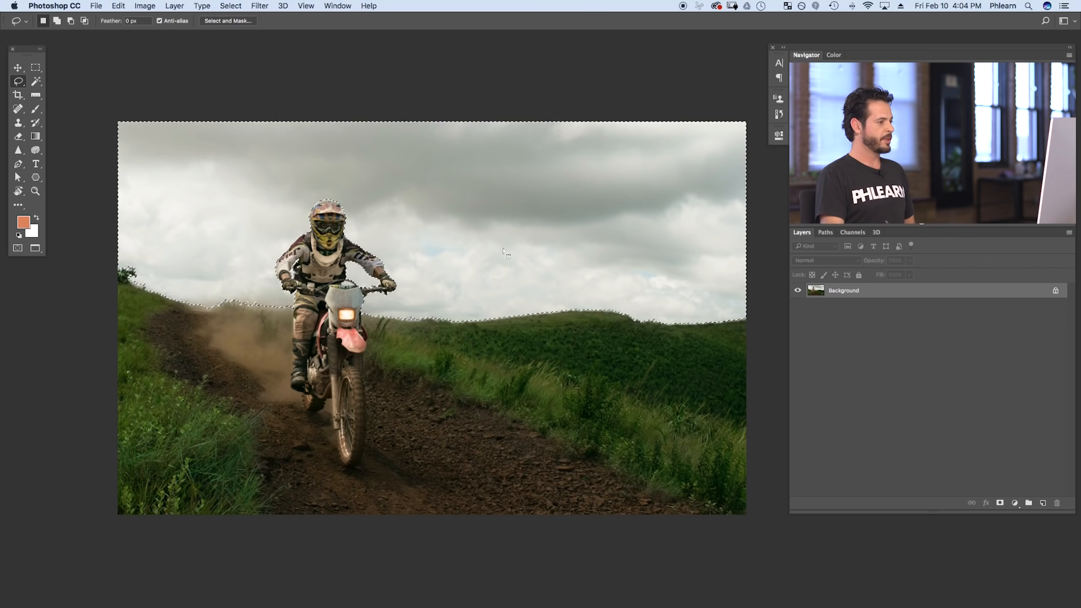
Step: Create a new layer, place it in a group, and mask the group with the sky selection
click(1042, 503)
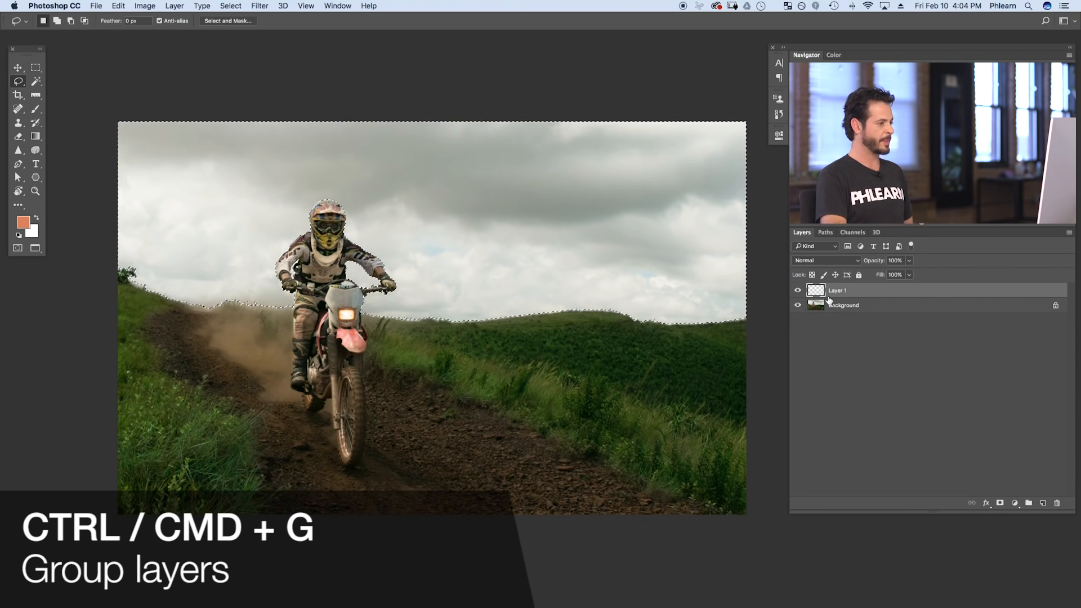
key(super+g)
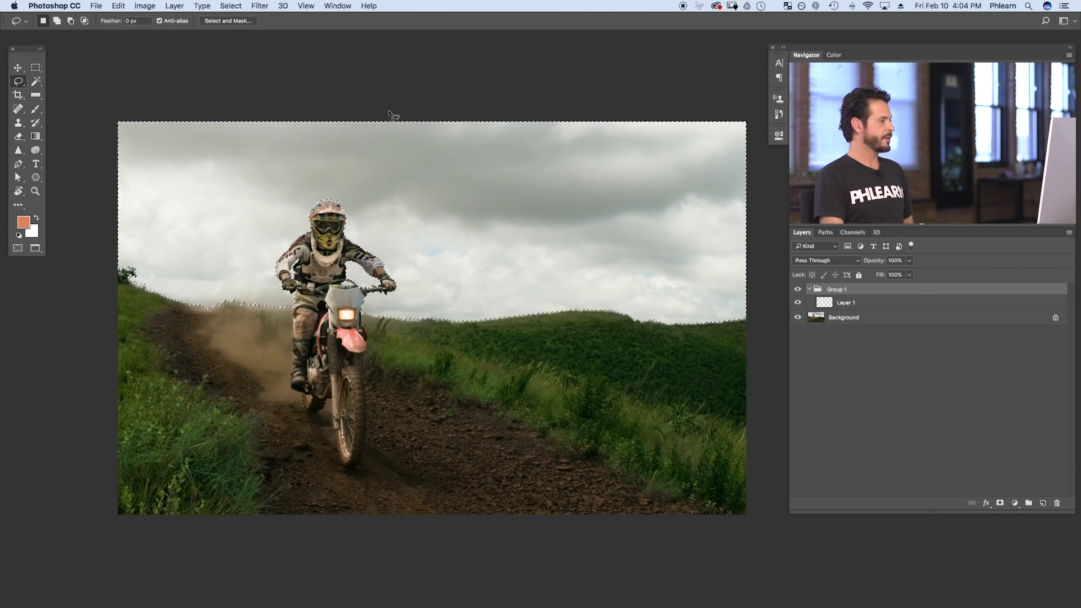
click(1000, 504)
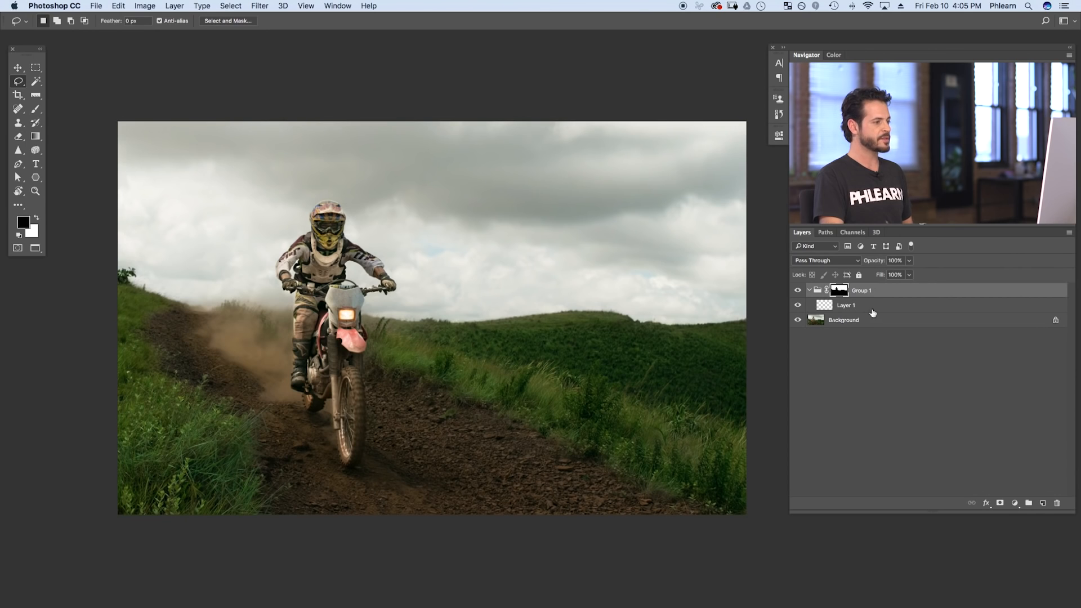
Step: Make the empty layer inside the masked group active and set up the Brush with a bright pink foreground colour (#ff2cd0)
click(853, 309)
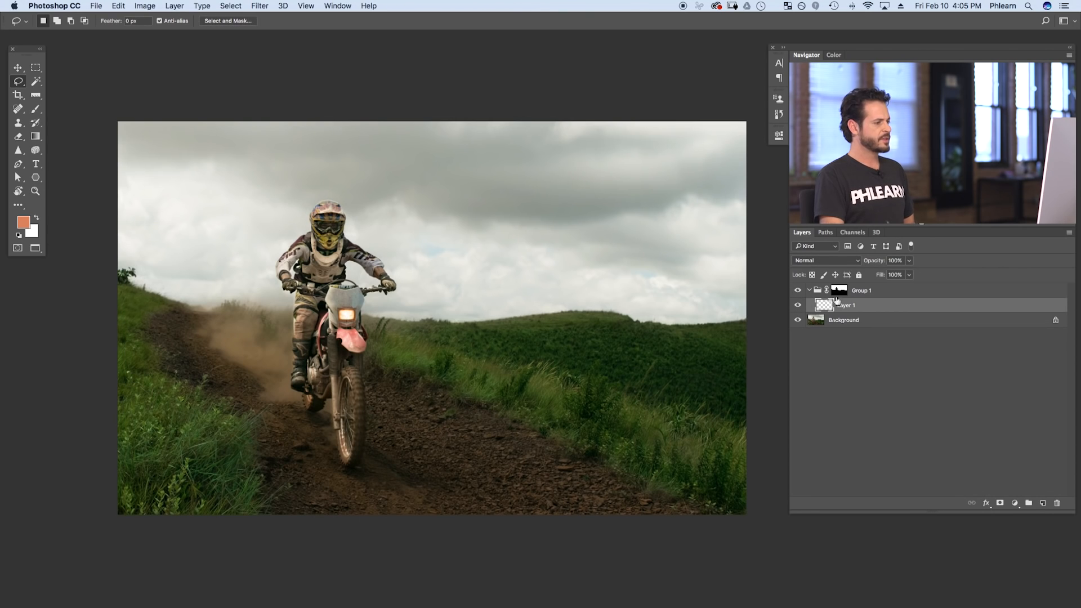
click(34, 112)
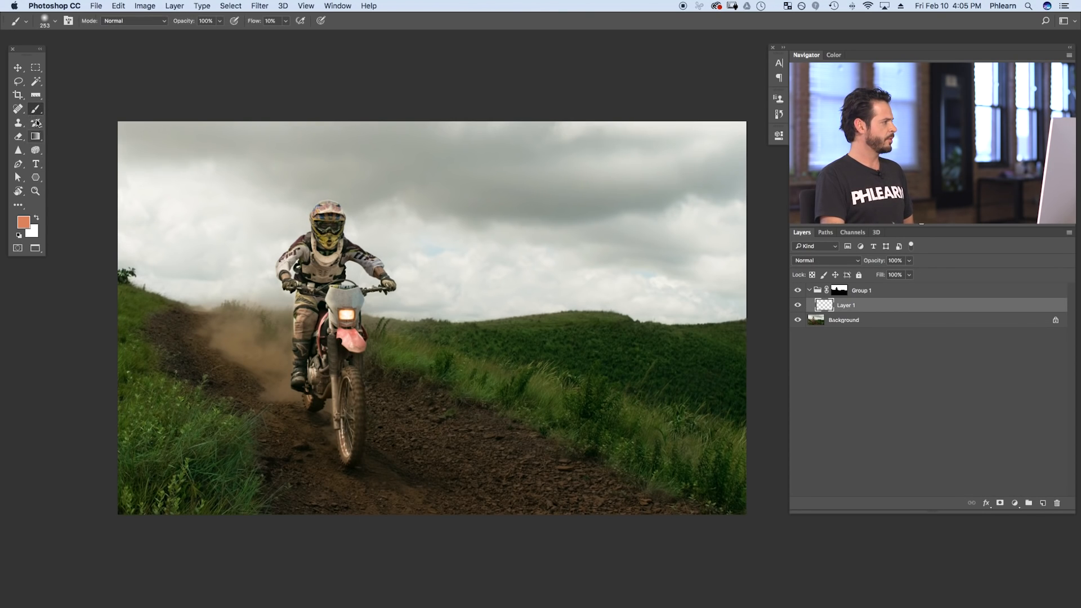
click(22, 222)
click(788, 404)
click(752, 397)
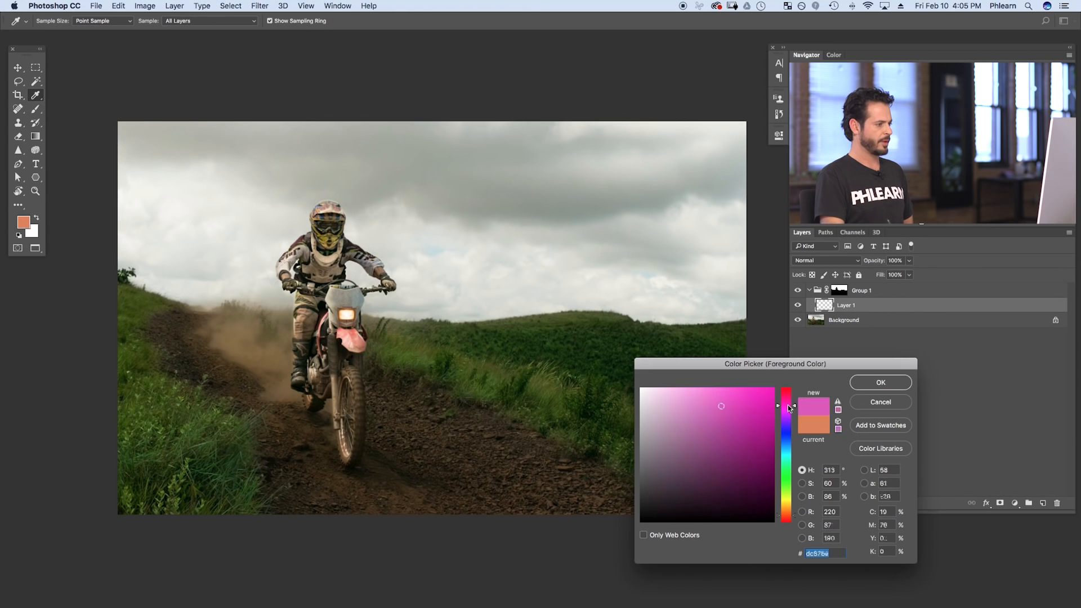
click(870, 382)
Step: Paint pink strokes across the sky to the right of the rider, using a brush of about 82 px
mouse_move(498, 212)
mouse_down()
mouse_move(485, 215)
mouse_move(490, 273)
mouse_move(468, 258)
mouse_move(491, 247)
mouse_up()
mouse_move(439, 165)
mouse_down()
mouse_move(414, 313)
mouse_move(540, 126)
mouse_move(506, 315)
mouse_move(608, 129)
mouse_up()
drag(605, 256, 591, 254)
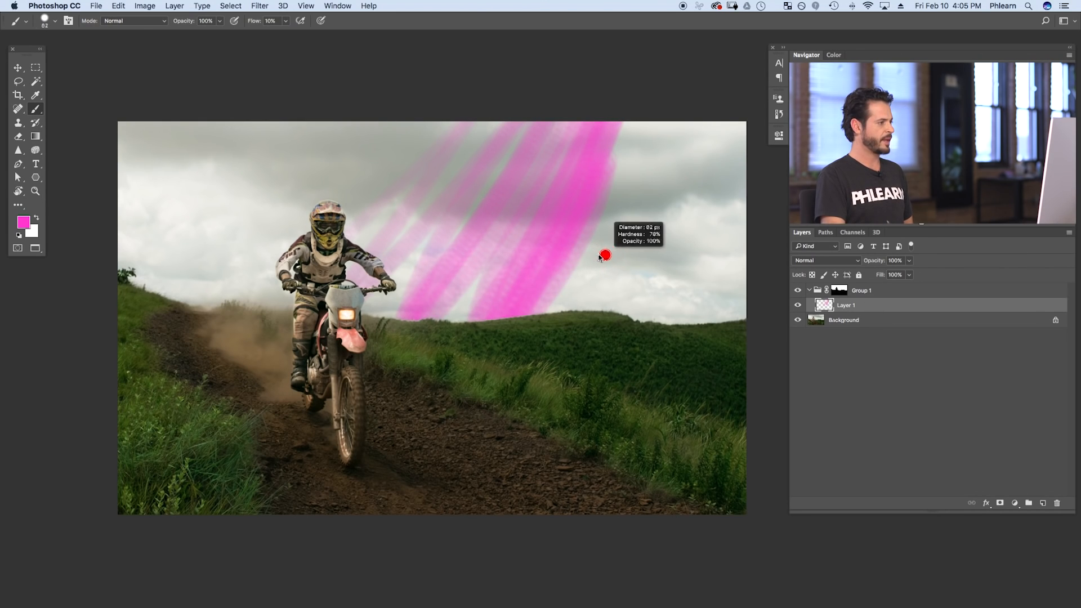
drag(692, 124, 583, 308)
drag(743, 130, 619, 304)
drag(737, 214, 636, 316)
drag(742, 236, 661, 318)
drag(743, 264, 698, 323)
Step: Raise the brush flow to 50% and scribble crossing pink strokes over the whole sky
key(shift+5)
mouse_move(717, 112)
mouse_down()
mouse_move(548, 337)
mouse_move(462, 316)
mouse_move(337, 129)
mouse_move(306, 107)
mouse_move(141, 287)
mouse_move(121, 135)
mouse_move(315, 304)
mouse_move(348, 309)
mouse_move(389, 293)
mouse_move(264, 304)
mouse_move(405, 208)
mouse_move(512, 180)
mouse_move(563, 315)
mouse_move(721, 236)
mouse_move(670, 123)
mouse_move(629, 298)
mouse_move(479, 270)
mouse_move(225, 169)
mouse_move(146, 208)
mouse_move(163, 279)
mouse_move(400, 352)
mouse_up()
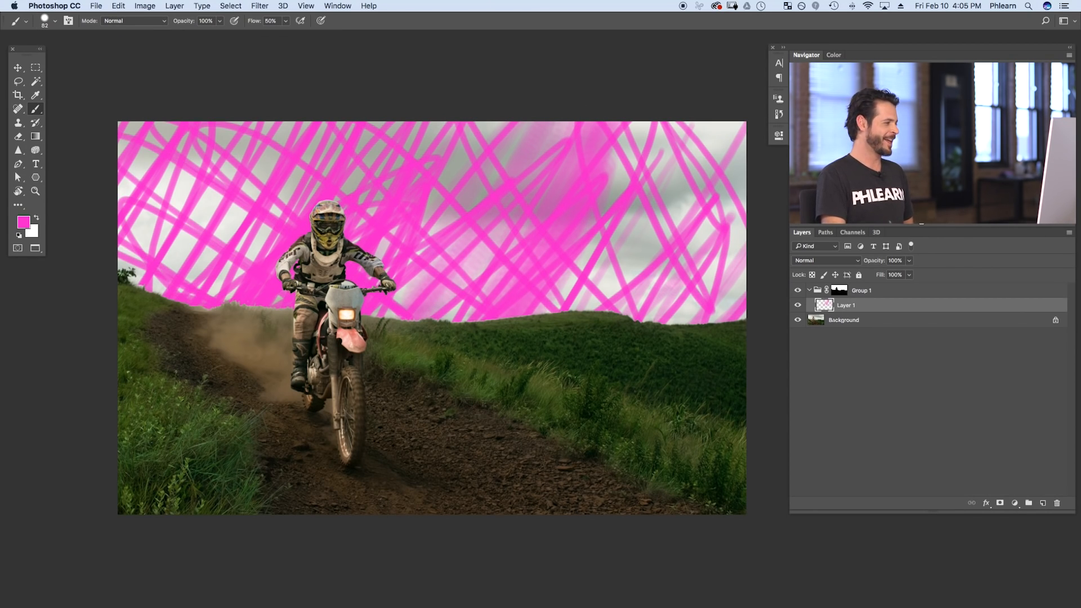
mouse_move(495, 185)
mouse_down()
mouse_move(422, 281)
mouse_move(636, 242)
mouse_move(687, 141)
mouse_move(624, 265)
mouse_up()
mouse_move(332, 152)
mouse_down()
mouse_move(135, 270)
mouse_move(169, 129)
mouse_move(194, 163)
mouse_up()
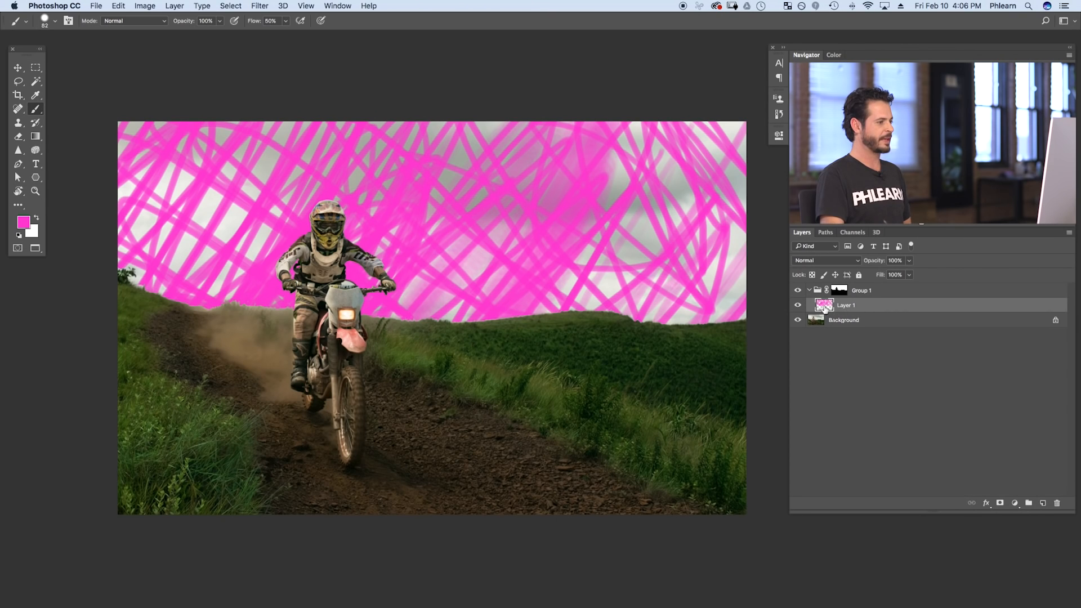
Step: Compare the image with and without the painted layer by toggling the layer's visibility repeatedly
click(798, 306)
click(797, 306)
click(797, 306)
click(797, 305)
click(797, 306)
click(797, 306)
click(796, 307)
click(798, 306)
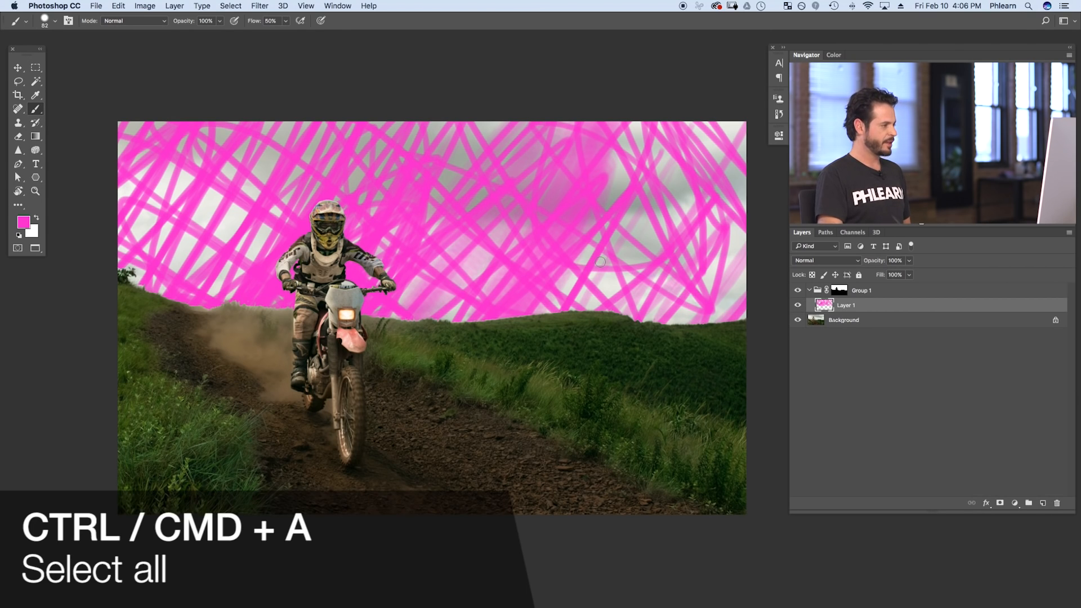
Step: Clear all the pink paint from the layer inside the group and deselect
key(super+a)
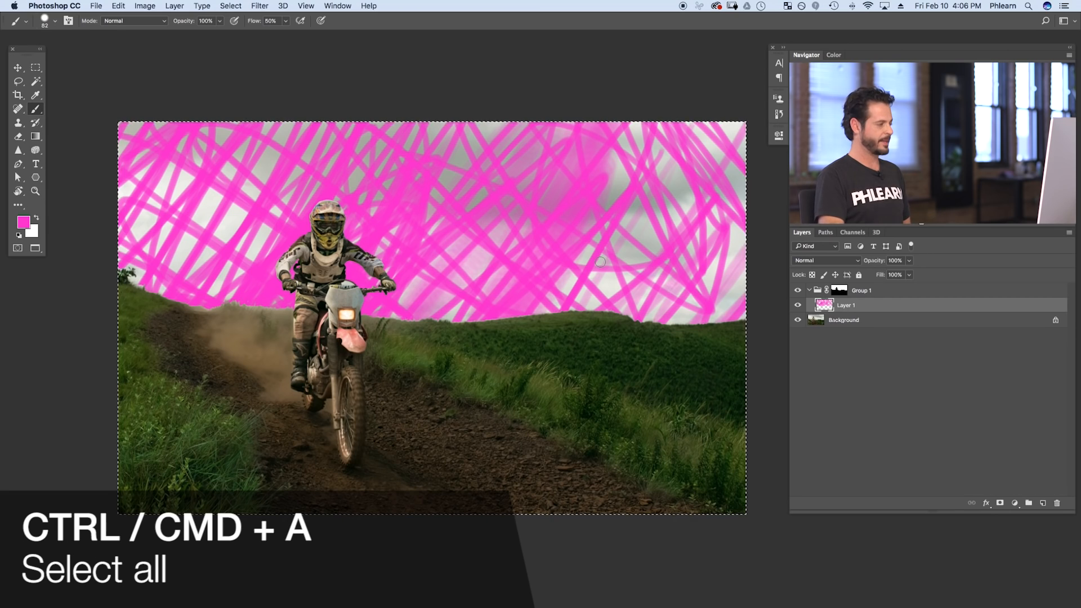
key(Delete)
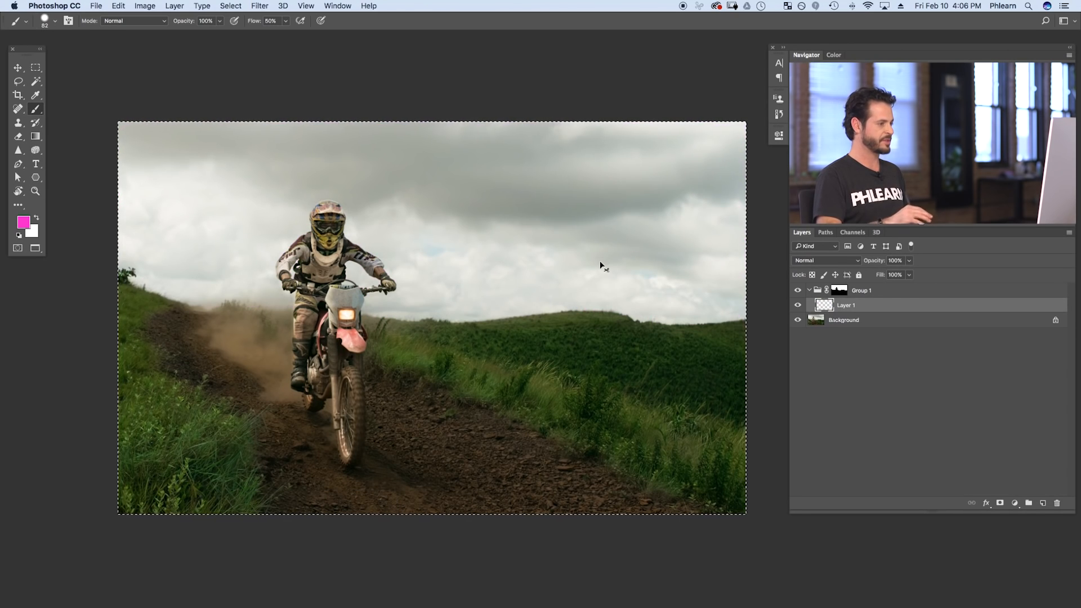
key(super+d)
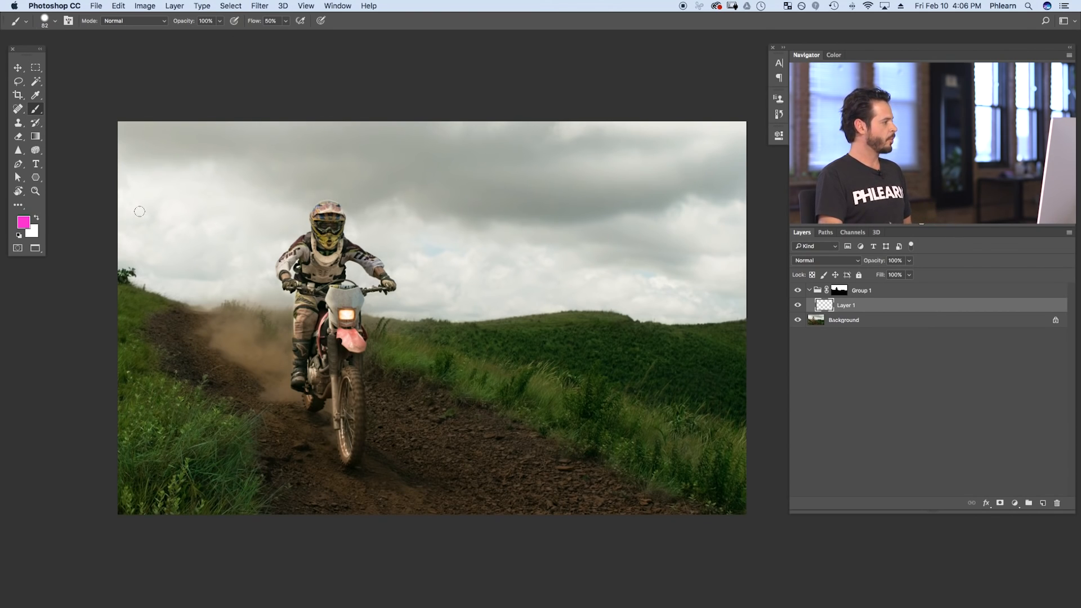
Step: Set the foreground colour to black
click(24, 223)
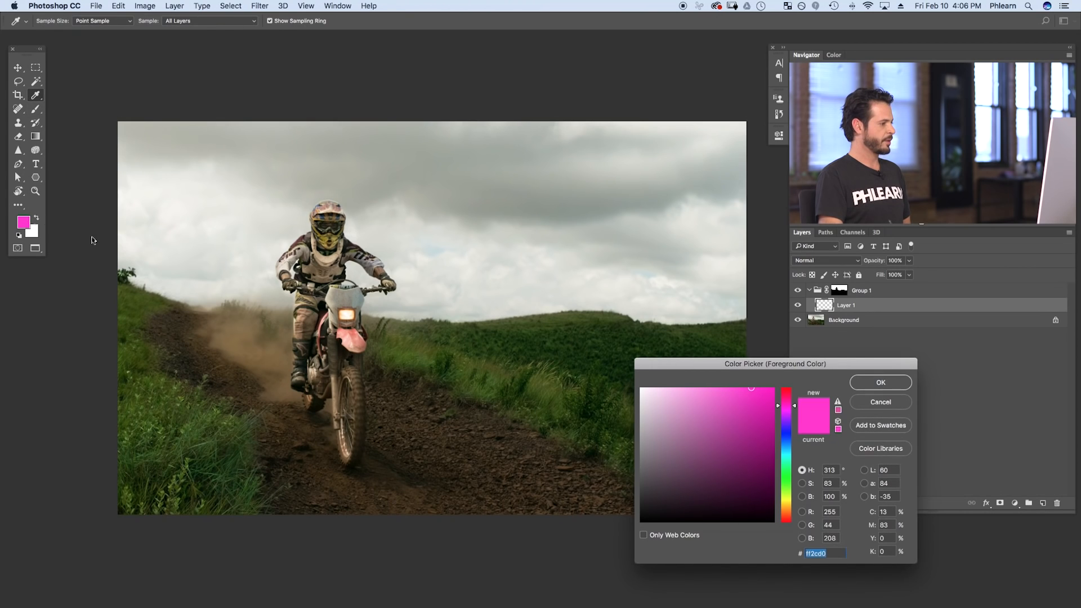
drag(701, 367, 527, 244)
drag(501, 366, 467, 398)
click(707, 259)
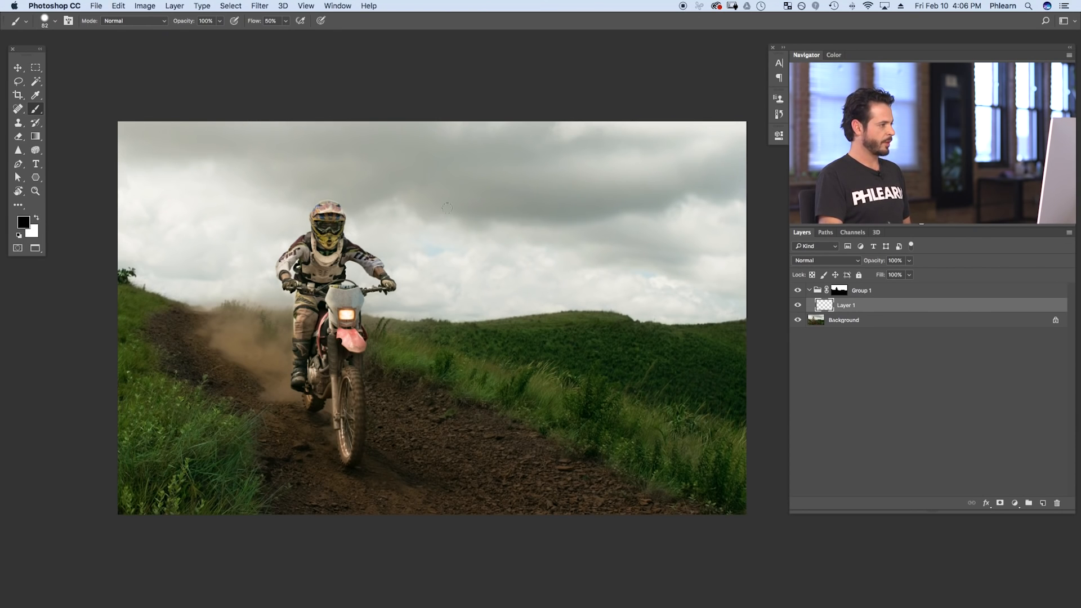
Step: Paint broad, soft black strokes across the sky behind the rider with a 1090 px brush
mouse_move(460, 236)
mouse_down()
mouse_move(452, 191)
mouse_move(533, 202)
mouse_move(510, 210)
mouse_move(461, 64)
mouse_move(473, 226)
mouse_up()
drag(534, 205, 586, 197)
drag(461, 231, 490, 238)
mouse_move(489, 225)
mouse_down()
mouse_move(520, 242)
mouse_move(522, 217)
mouse_move(607, 217)
mouse_move(596, 243)
mouse_move(573, 236)
mouse_move(686, 249)
mouse_move(602, 263)
mouse_move(707, 226)
mouse_move(638, 228)
mouse_move(651, 198)
mouse_move(597, 219)
mouse_move(385, 182)
mouse_move(520, 203)
mouse_move(338, 198)
mouse_move(479, 232)
mouse_move(362, 274)
mouse_move(473, 278)
mouse_move(460, 274)
mouse_move(472, 230)
mouse_move(731, 231)
mouse_move(639, 250)
mouse_move(718, 195)
mouse_move(648, 170)
mouse_move(525, 200)
mouse_move(652, 163)
mouse_move(409, 191)
mouse_move(586, 185)
mouse_move(522, 222)
mouse_move(701, 243)
mouse_move(468, 232)
mouse_move(428, 214)
mouse_move(429, 245)
mouse_move(238, 230)
mouse_move(327, 238)
mouse_move(154, 252)
mouse_move(266, 252)
mouse_move(180, 264)
mouse_move(179, 225)
mouse_move(351, 205)
mouse_move(354, 193)
mouse_move(280, 155)
mouse_move(331, 147)
mouse_move(407, 172)
mouse_move(224, 168)
mouse_move(236, 173)
mouse_move(143, 146)
mouse_move(170, 137)
mouse_move(296, 156)
mouse_move(458, 206)
mouse_move(428, 171)
mouse_move(422, 227)
mouse_move(514, 226)
mouse_move(563, 243)
mouse_move(496, 250)
mouse_move(724, 157)
mouse_move(699, 217)
mouse_up()
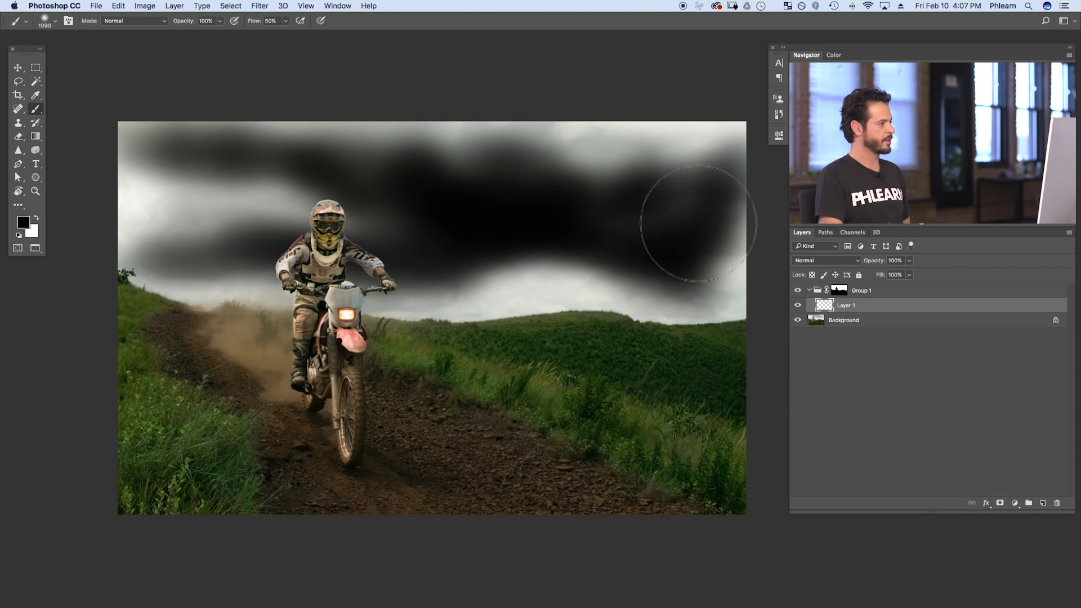
drag(286, 215, 342, 195)
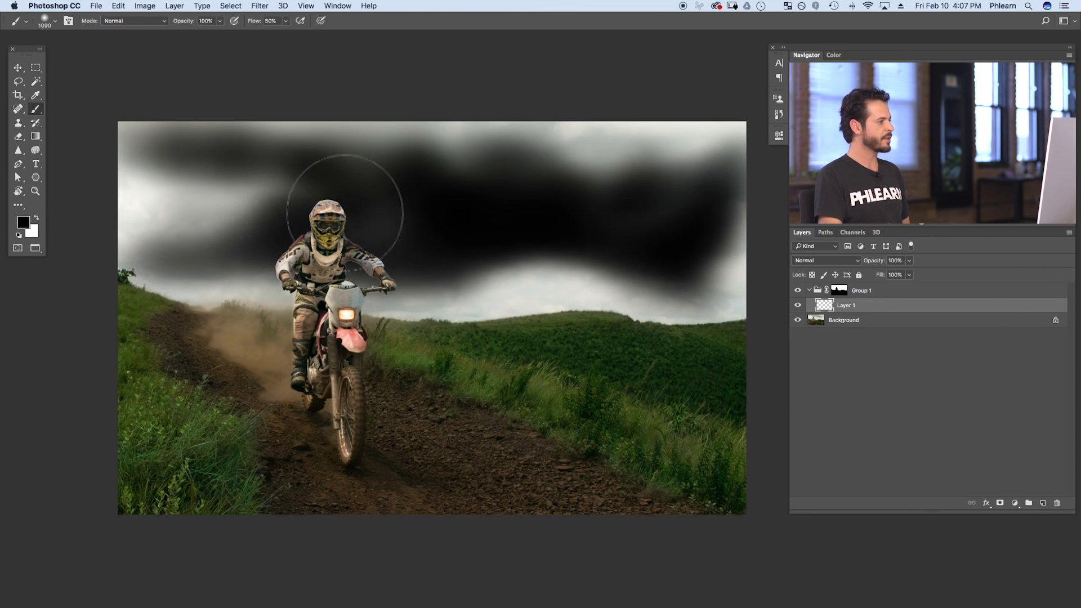
Step: Compare the sky with and without the black paint by toggling Layer 1's visibility
click(797, 305)
click(797, 305)
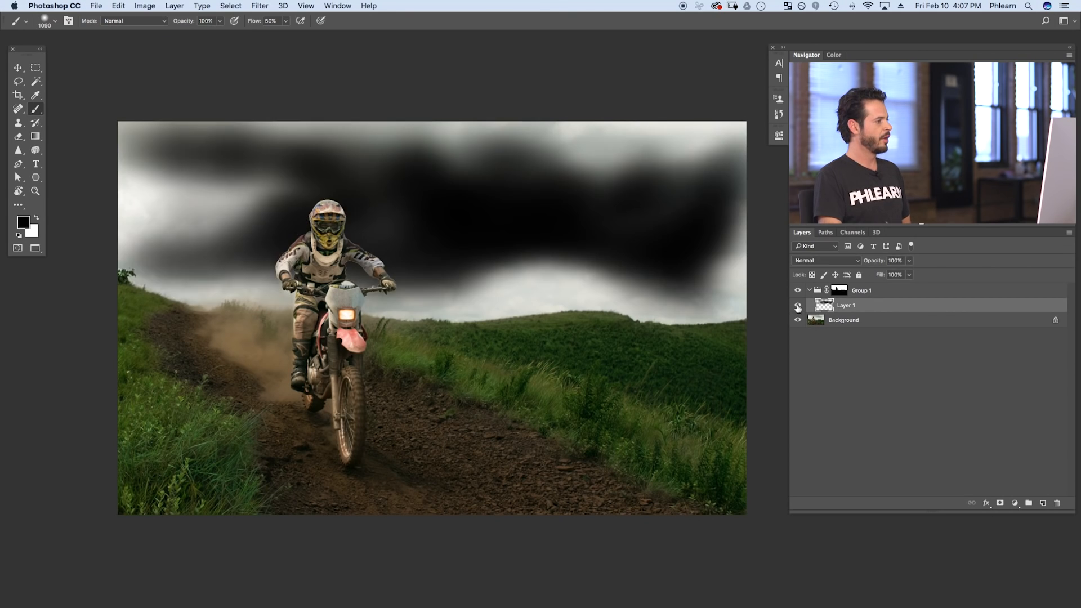
click(797, 306)
click(796, 306)
click(797, 306)
click(793, 306)
click(794, 306)
click(793, 306)
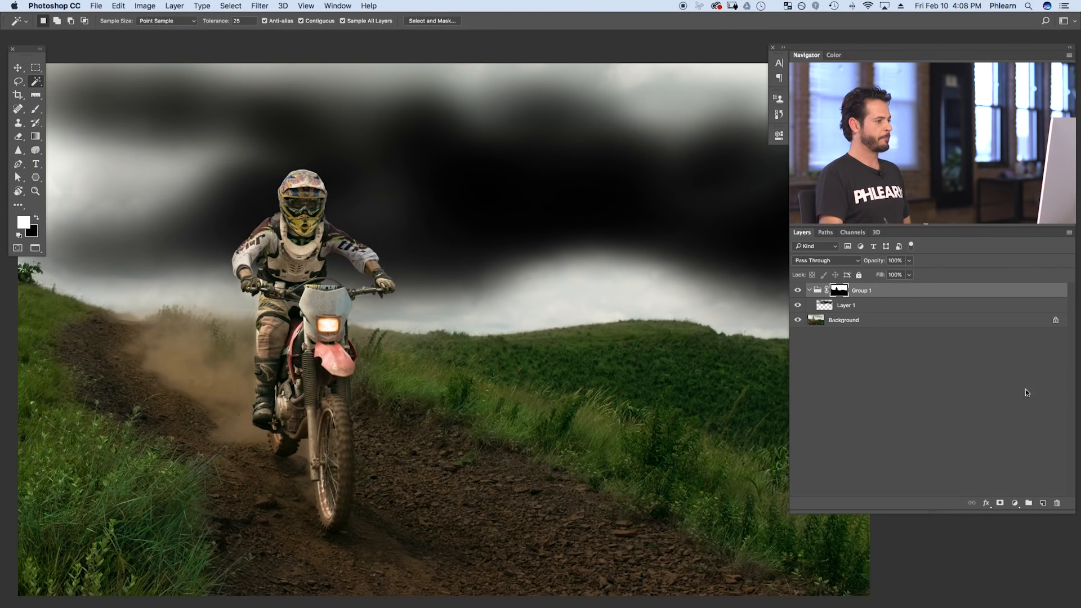
click(797, 305)
click(798, 306)
click(797, 305)
click(797, 305)
click(797, 306)
click(798, 306)
click(797, 306)
click(797, 305)
click(797, 306)
click(797, 305)
click(798, 305)
click(799, 306)
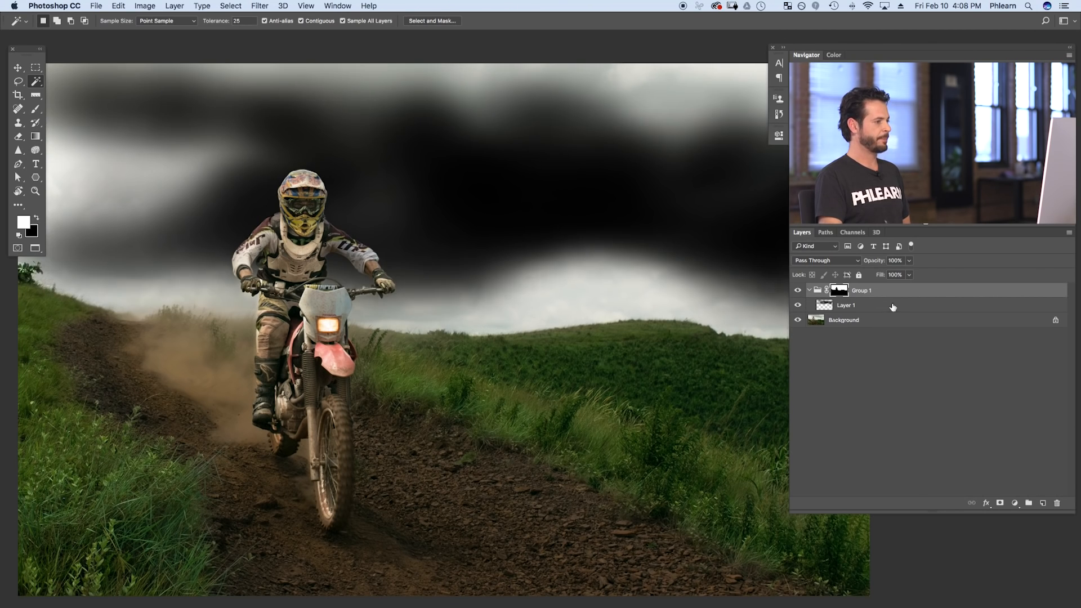
Step: Open the Blending Options of Layer 1 and move the dialog clear of the sky
click(887, 307)
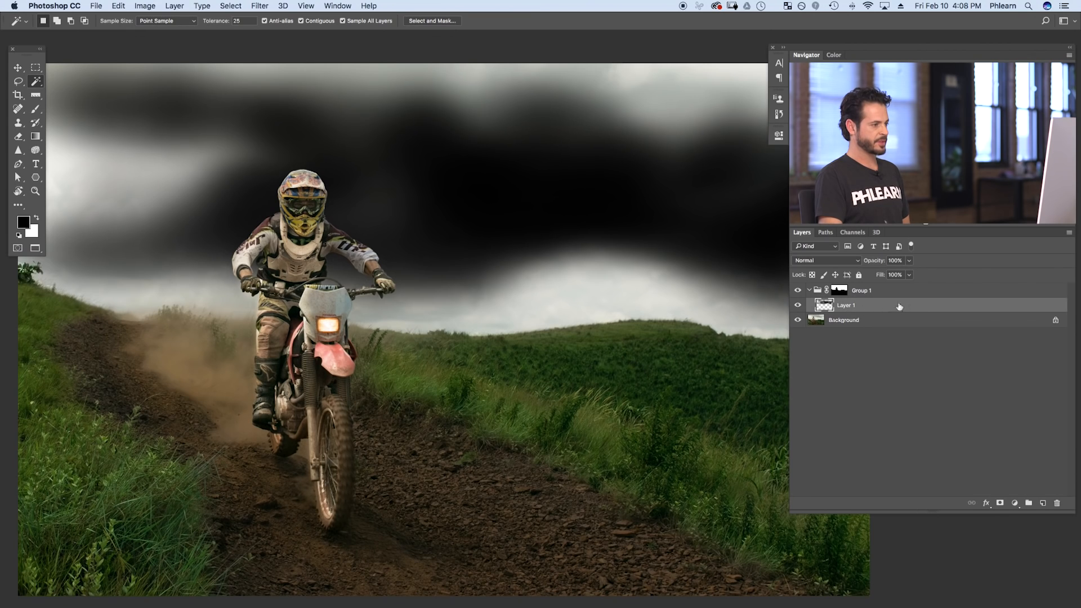
click(985, 503)
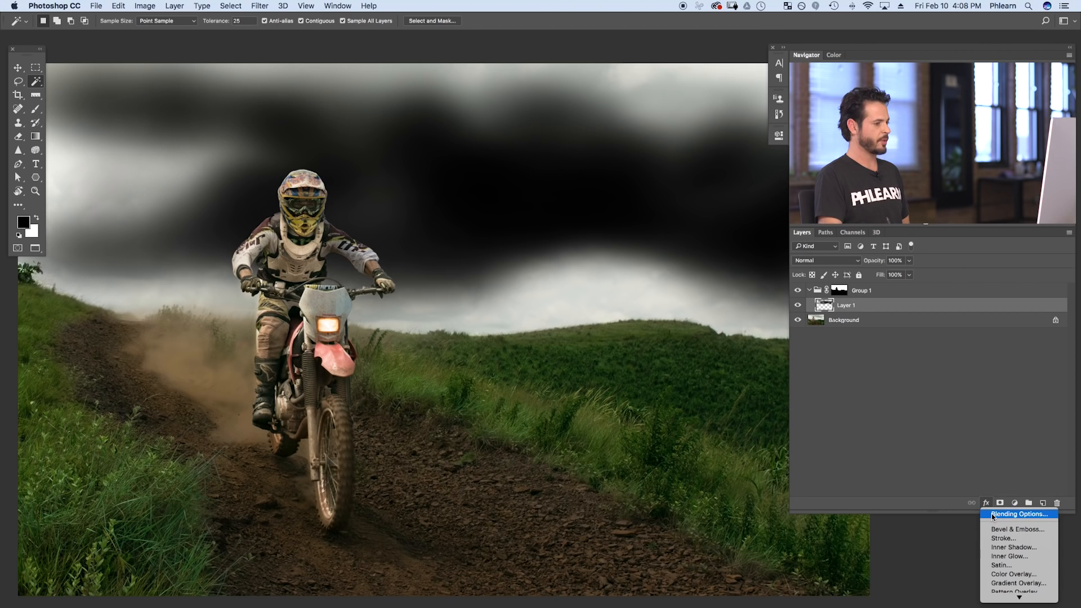
click(992, 514)
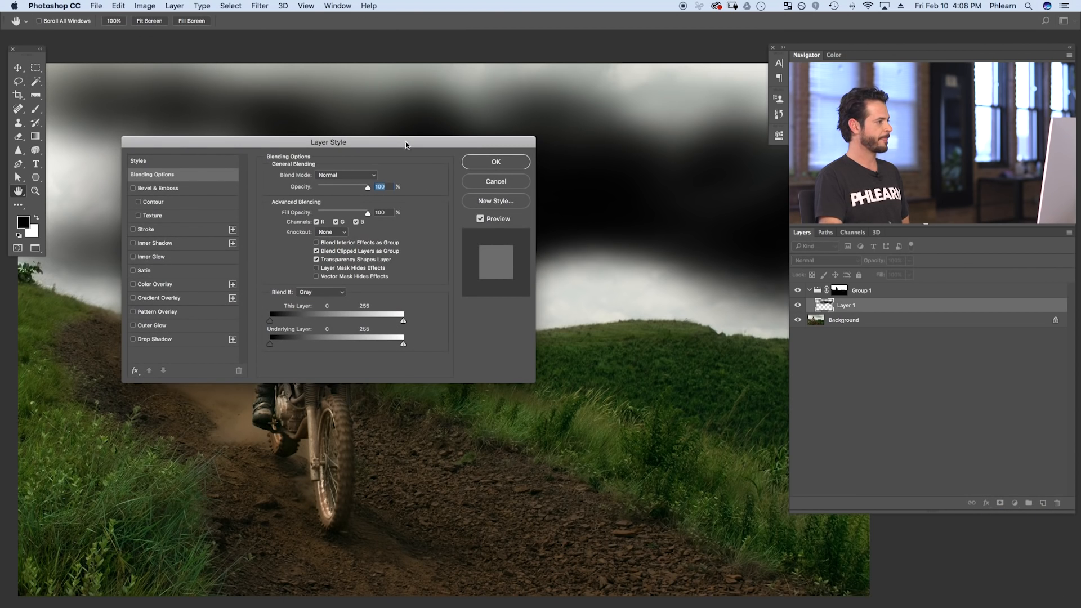
drag(406, 145, 630, 311)
scroll(446, 242, right, 5)
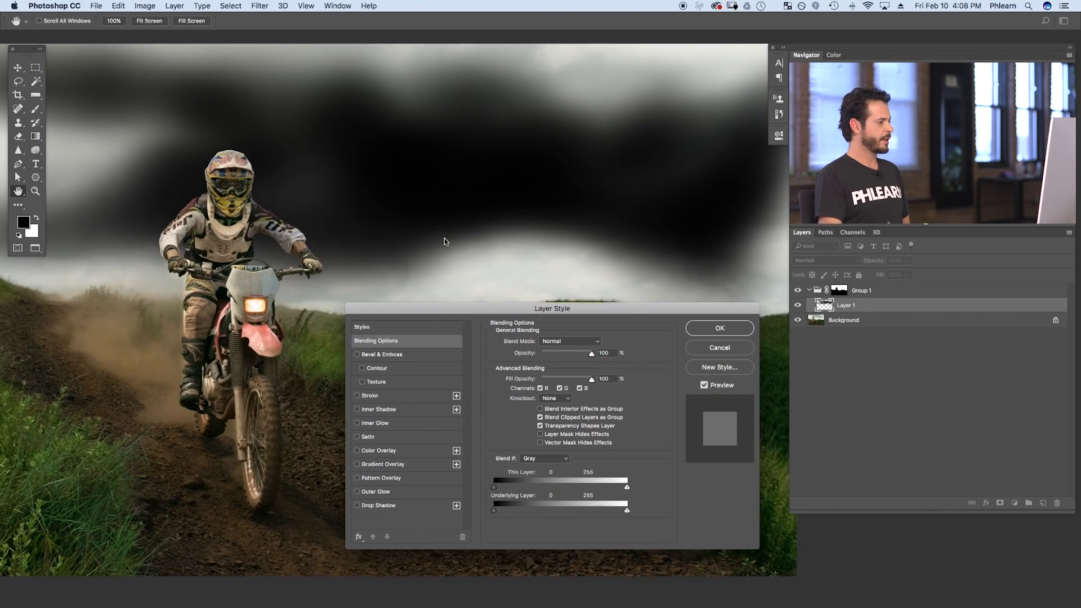
scroll(447, 242, left, 1)
drag(495, 310, 498, 299)
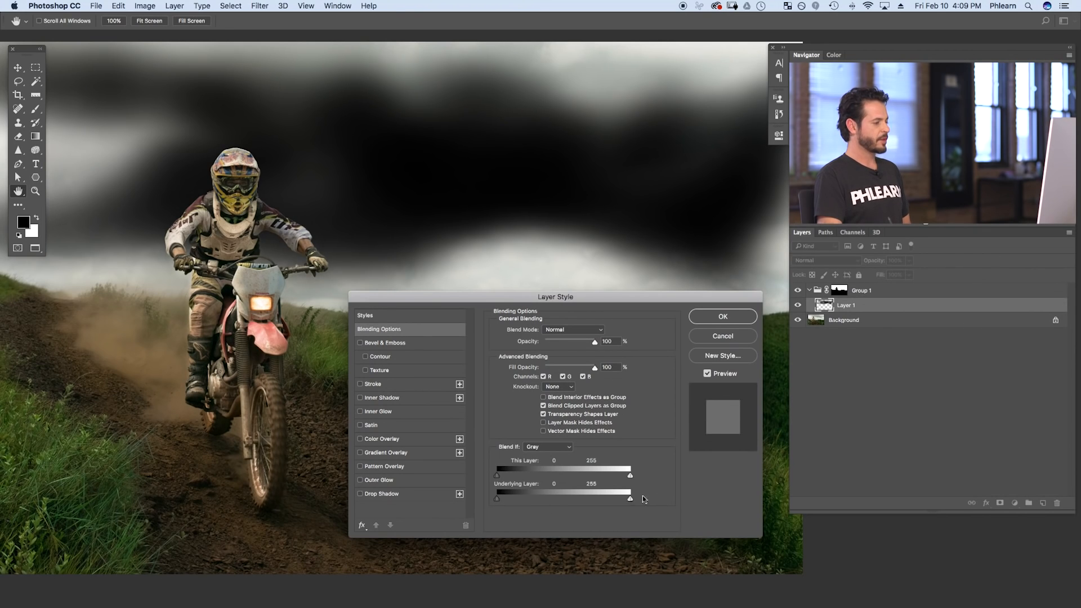
Step: Try lowering the Blend If white point of the Underlying Layer to 217, and return it to 255
mouse_move(628, 500)
mouse_down()
mouse_move(571, 500)
mouse_move(639, 496)
mouse_up()
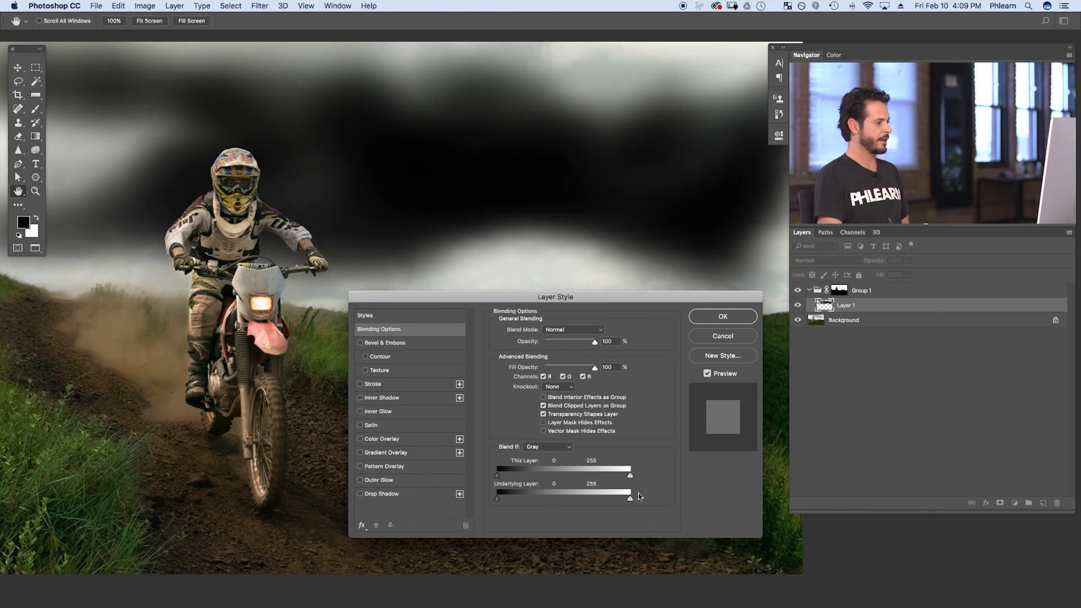
mouse_move(498, 500)
mouse_down()
mouse_move(602, 497)
mouse_move(496, 499)
mouse_up()
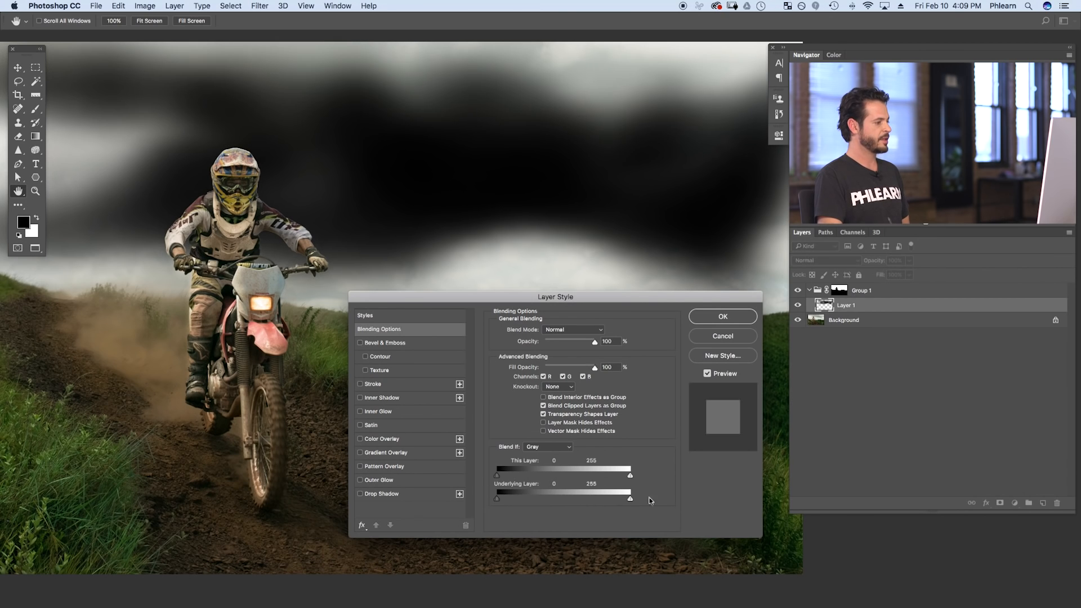
mouse_move(629, 500)
mouse_down()
mouse_move(585, 497)
mouse_move(610, 498)
mouse_up()
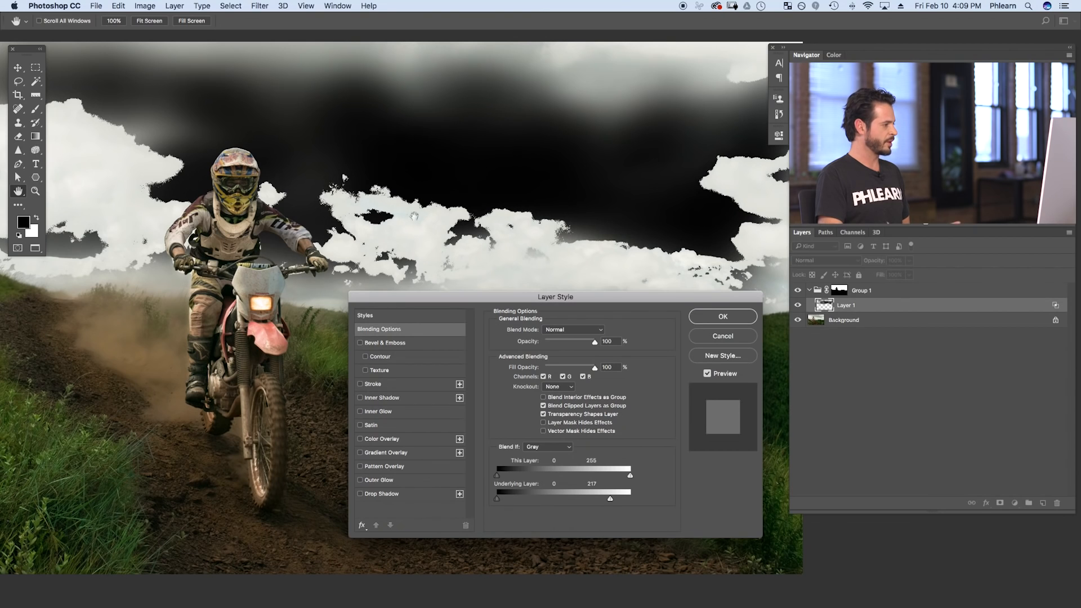
drag(610, 498, 639, 503)
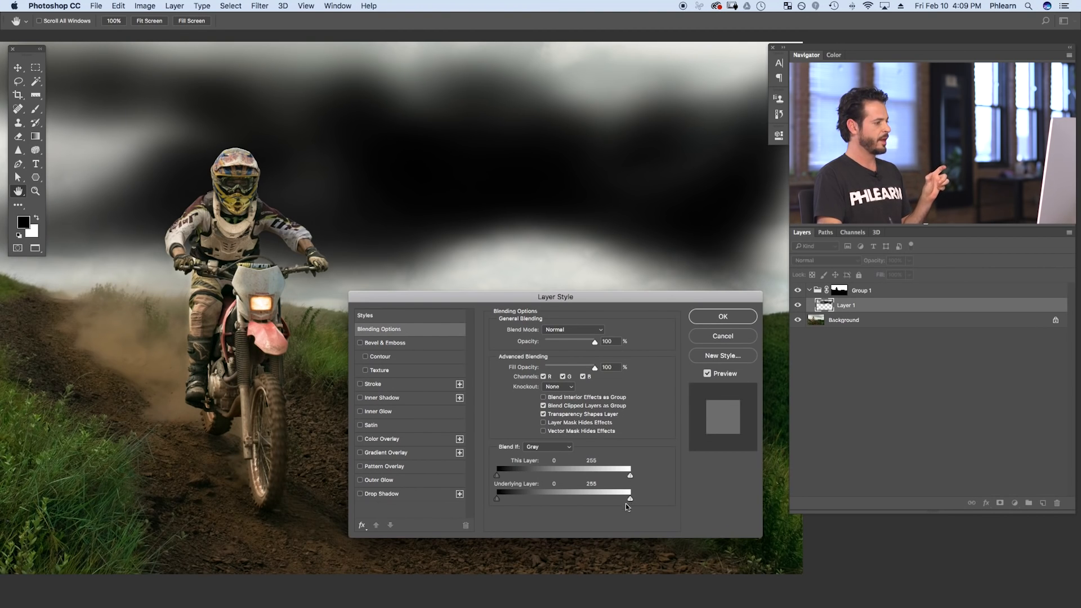
mouse_move(630, 500)
mouse_down()
mouse_move(610, 502)
mouse_move(633, 502)
mouse_up()
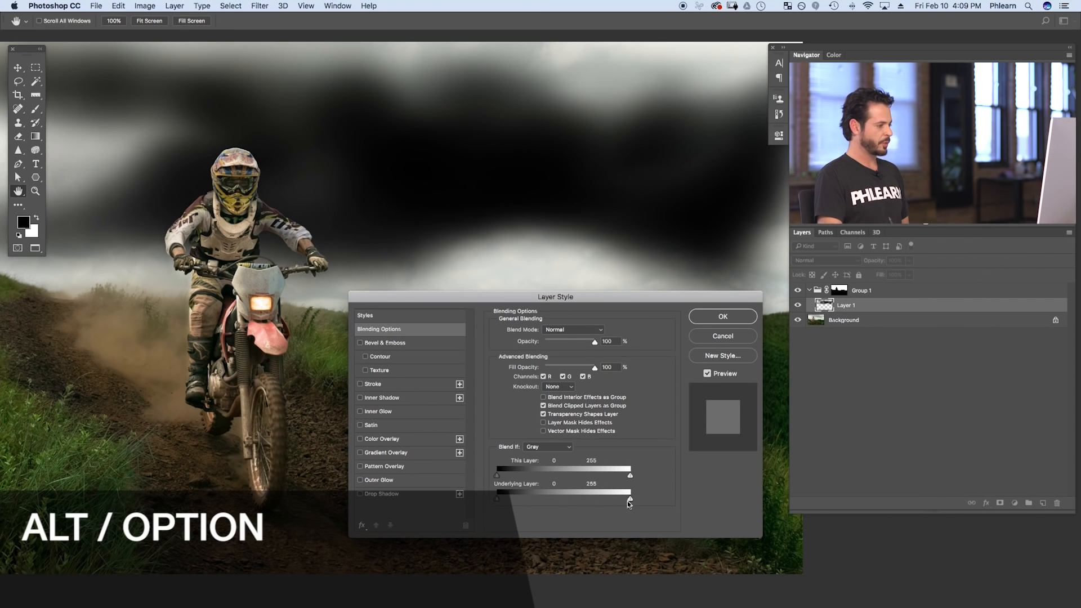
Step: Try splitting the Underlying Layer white point in Blend If to 213 / 255, and rejoin it at 255
drag(630, 500, 621, 500)
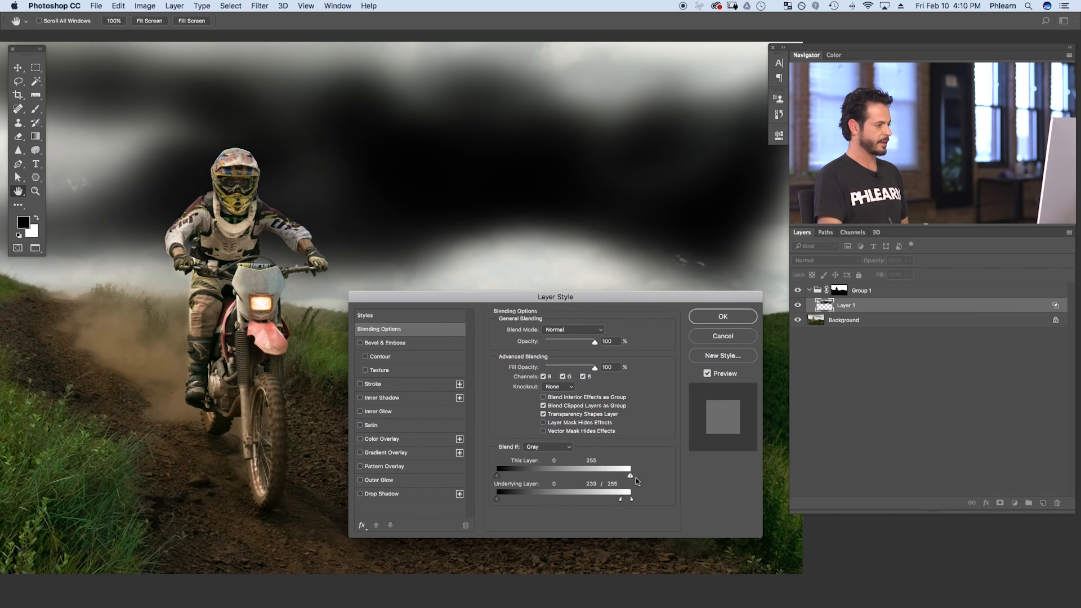
mouse_move(622, 500)
mouse_down()
mouse_move(631, 501)
mouse_move(618, 500)
mouse_up()
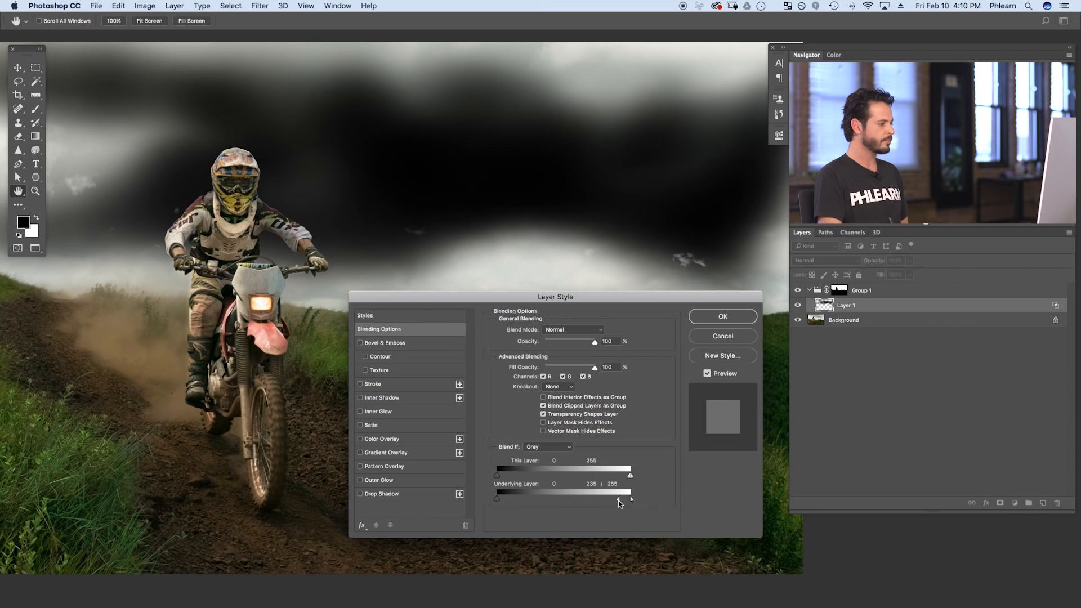
drag(617, 498, 608, 497)
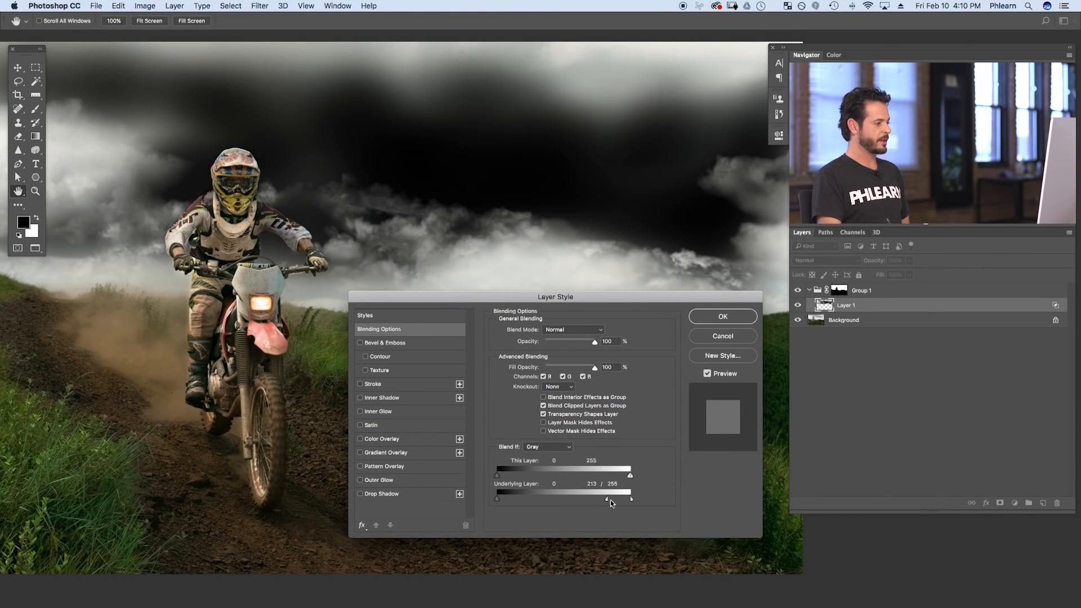
drag(608, 500, 647, 502)
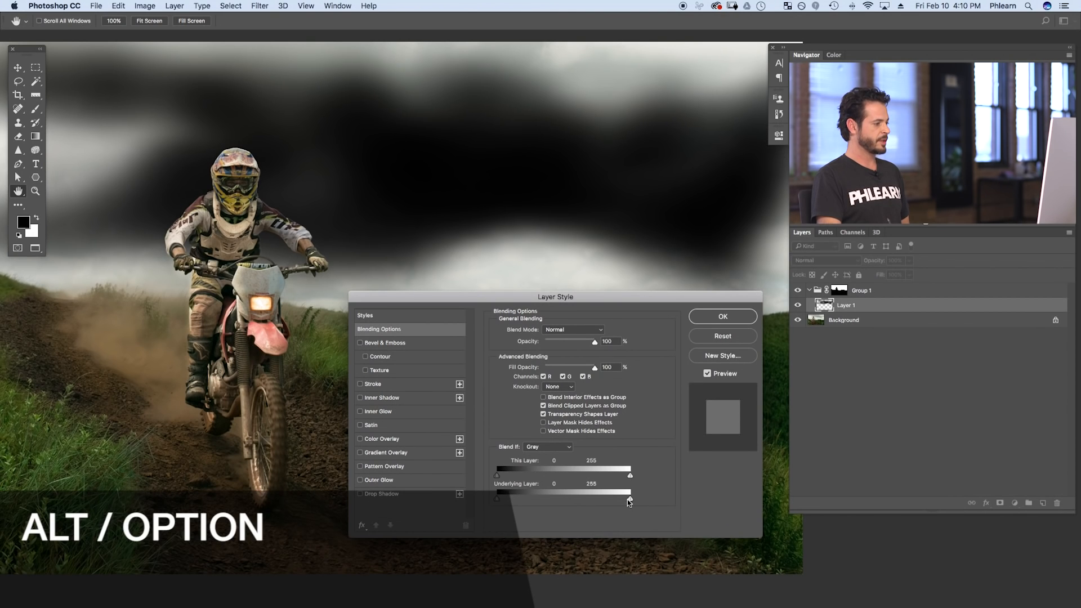
Step: Split the Underlying Layer white point in Blend If to 108 / 235 and apply the layer style
mouse_move(623, 502)
mouse_down()
mouse_move(532, 502)
mouse_move(626, 501)
mouse_move(557, 501)
mouse_move(610, 498)
mouse_up()
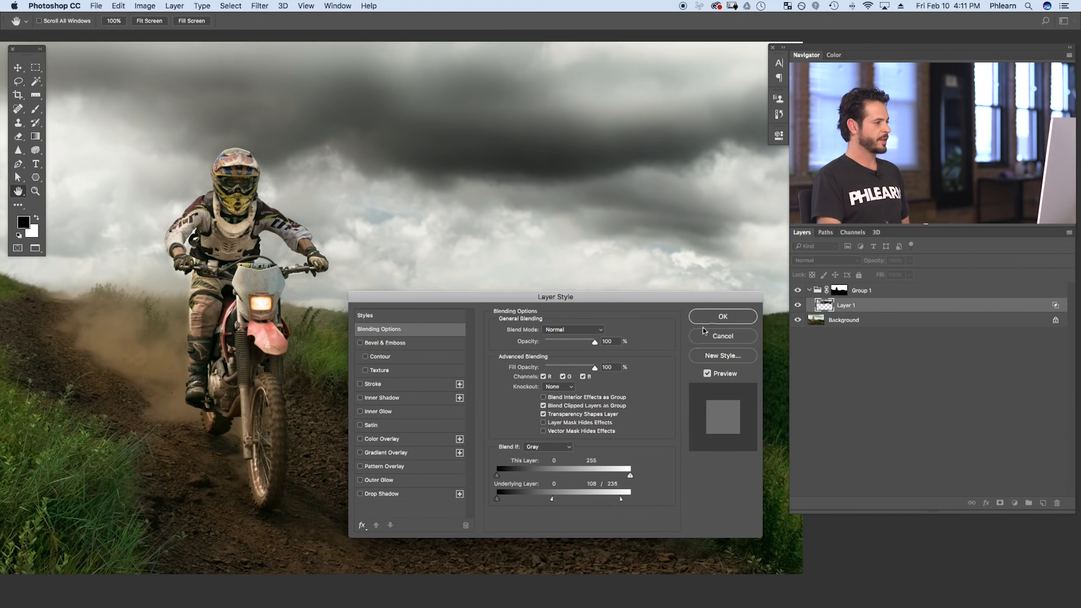
click(718, 317)
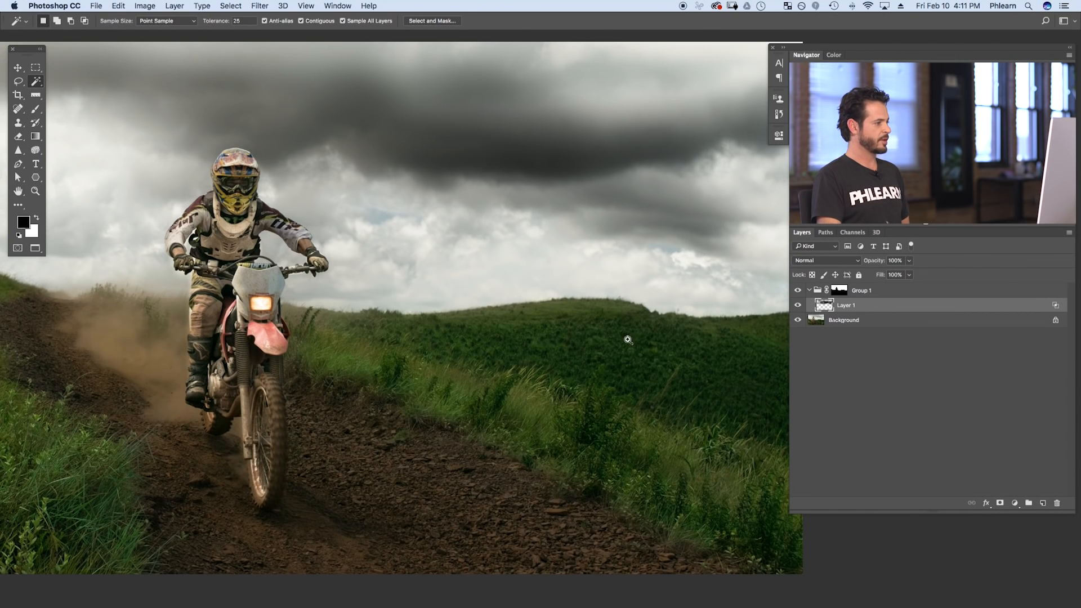
Step: Compare the whole image with and without the blended dark clouds by repeatedly toggling Layer 1's visibility
scroll(619, 337, down, 3)
click(797, 305)
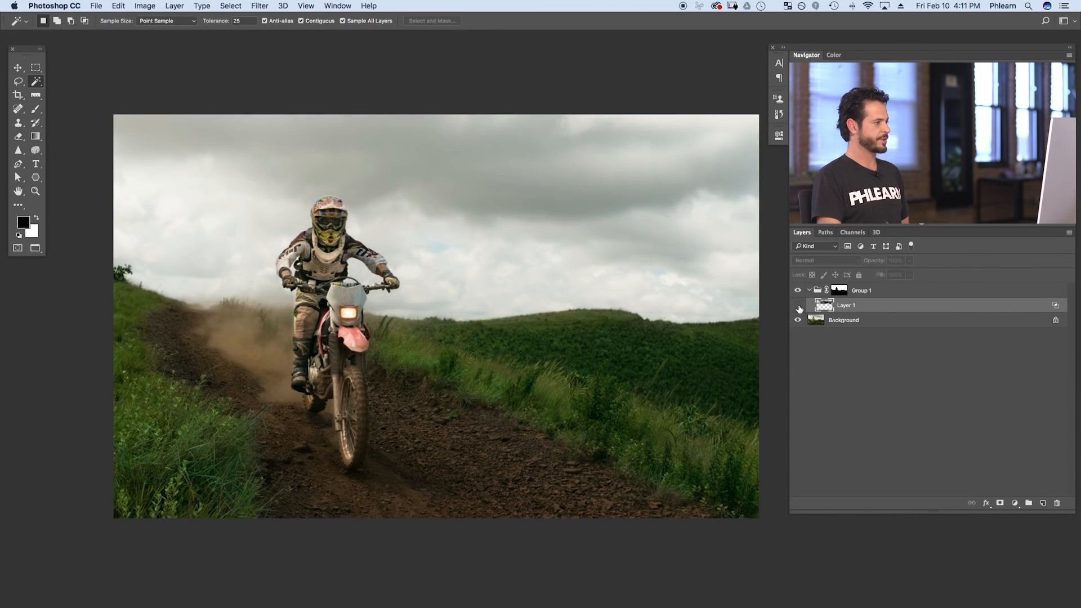
click(798, 306)
click(797, 306)
click(797, 306)
click(797, 305)
click(796, 306)
click(794, 307)
click(793, 307)
click(793, 307)
click(793, 307)
click(793, 306)
click(793, 307)
click(793, 307)
click(793, 307)
click(794, 306)
click(794, 307)
click(795, 307)
click(794, 307)
click(795, 307)
click(794, 307)
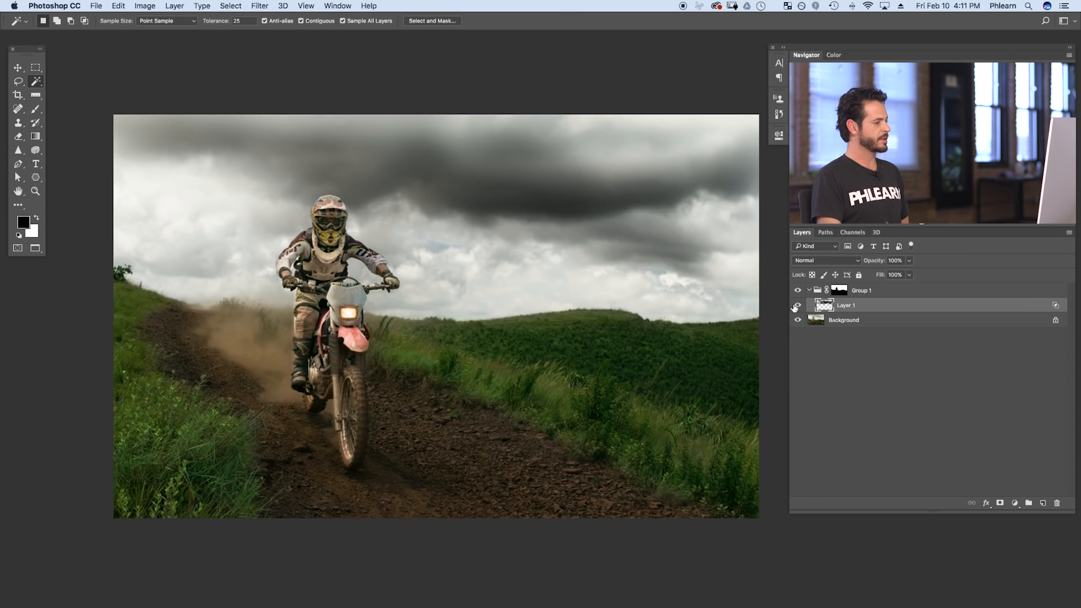
click(796, 307)
click(796, 307)
click(796, 307)
click(797, 307)
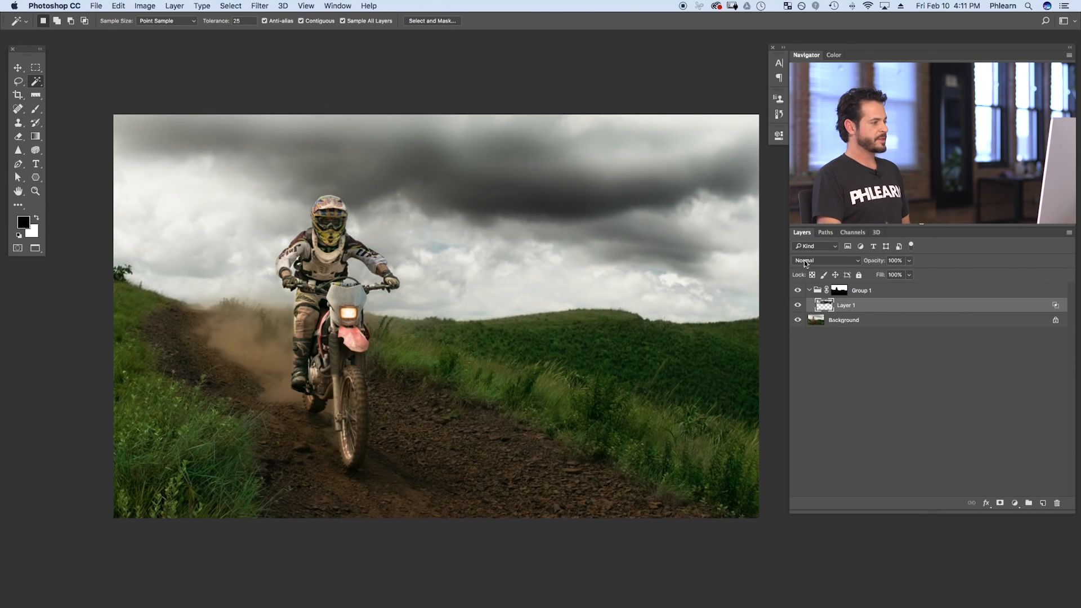
click(797, 307)
click(797, 307)
click(797, 307)
click(797, 307)
click(797, 307)
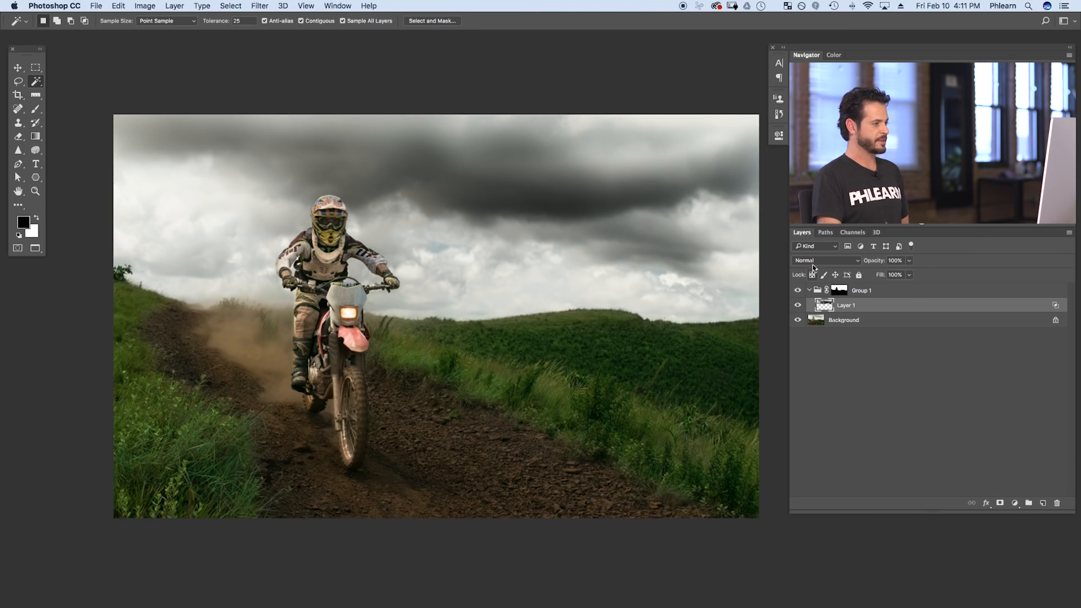
Step: Try the Overlay blend mode on Layer 1 and compare the sky with the layer shown and hidden
click(811, 262)
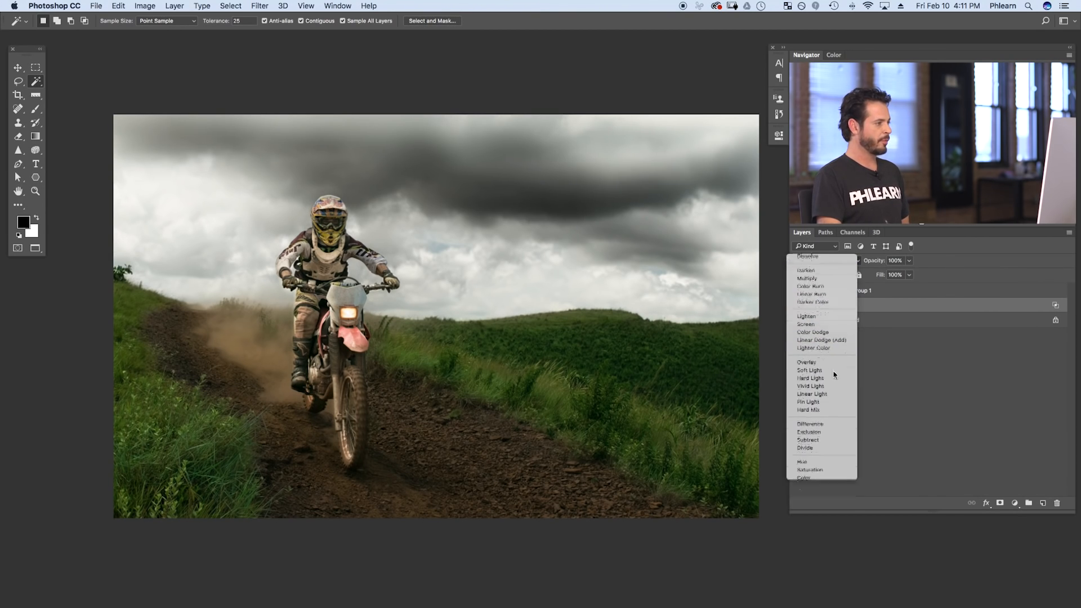
click(810, 374)
click(798, 306)
click(798, 306)
click(798, 307)
click(798, 306)
click(798, 307)
click(798, 308)
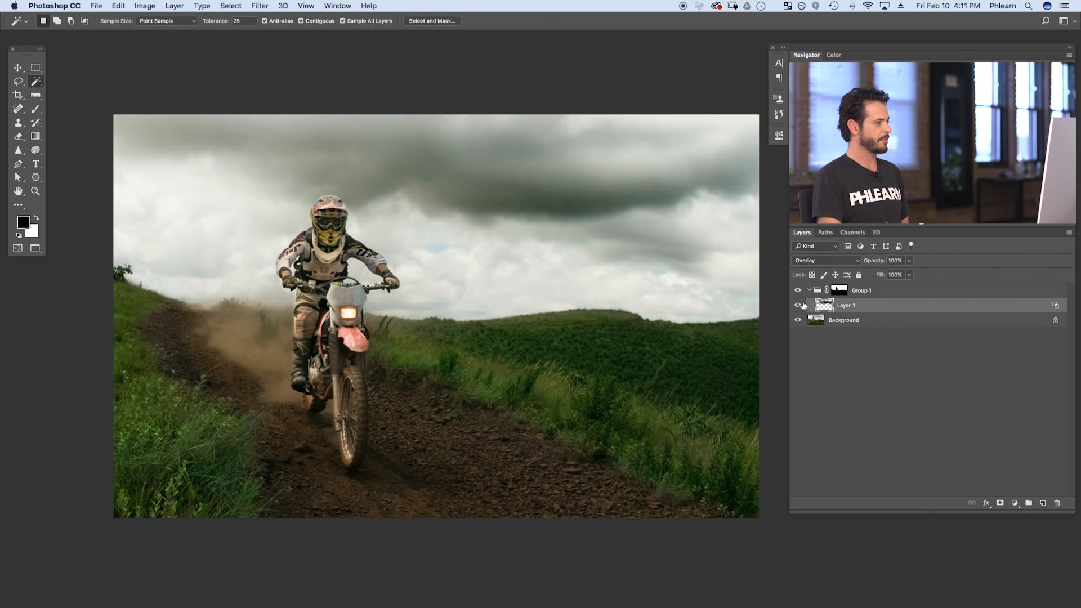
Step: Try the Soft Light blend mode on Layer 1 and check its effect by toggling the layer's visibility
click(820, 262)
click(822, 270)
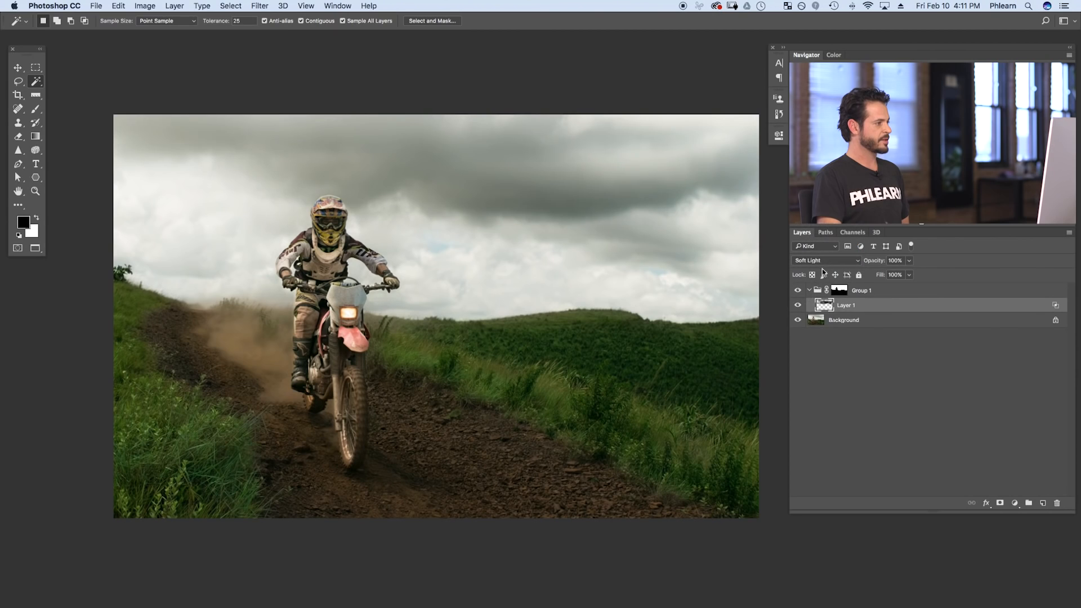
click(798, 305)
click(798, 305)
click(797, 305)
click(798, 305)
click(797, 305)
click(797, 305)
Step: Set Layer 1's blend mode to Multiply and compare the sky with the layer shown and hidden
click(812, 261)
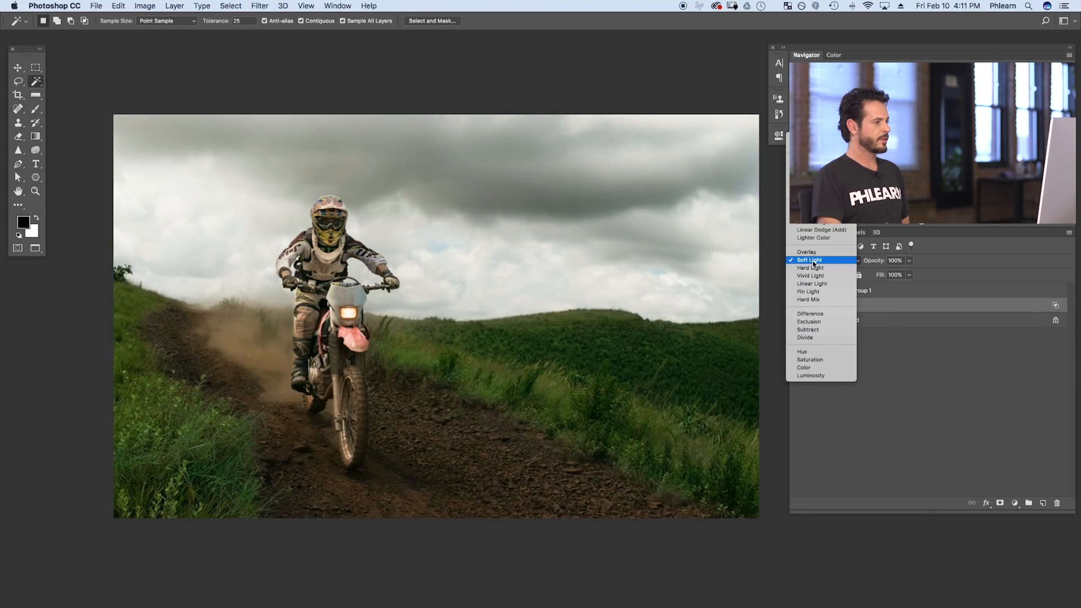
click(820, 252)
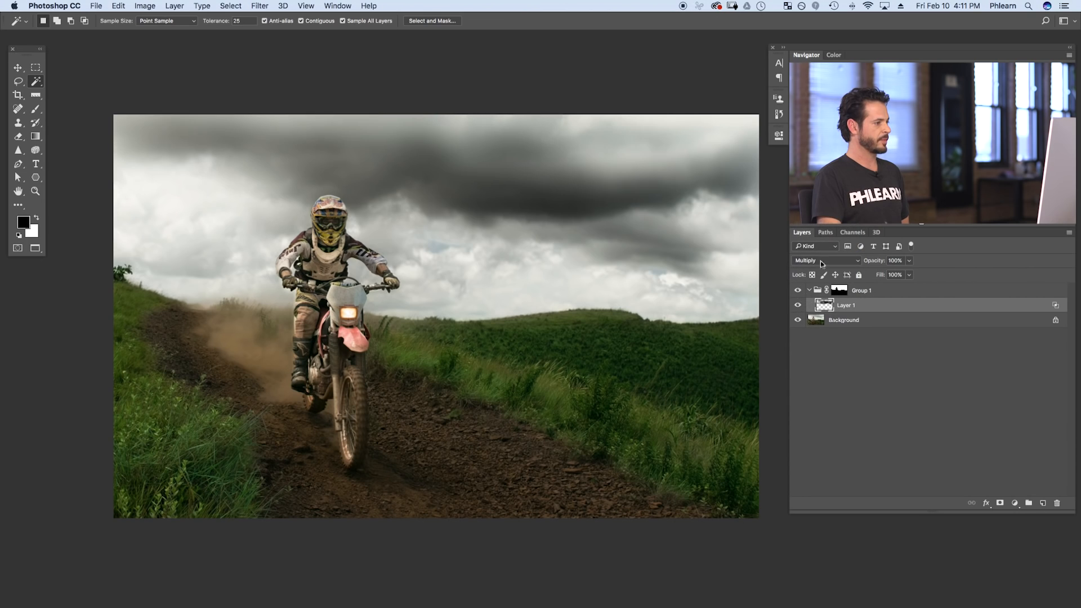
click(798, 305)
click(798, 305)
click(797, 305)
click(798, 305)
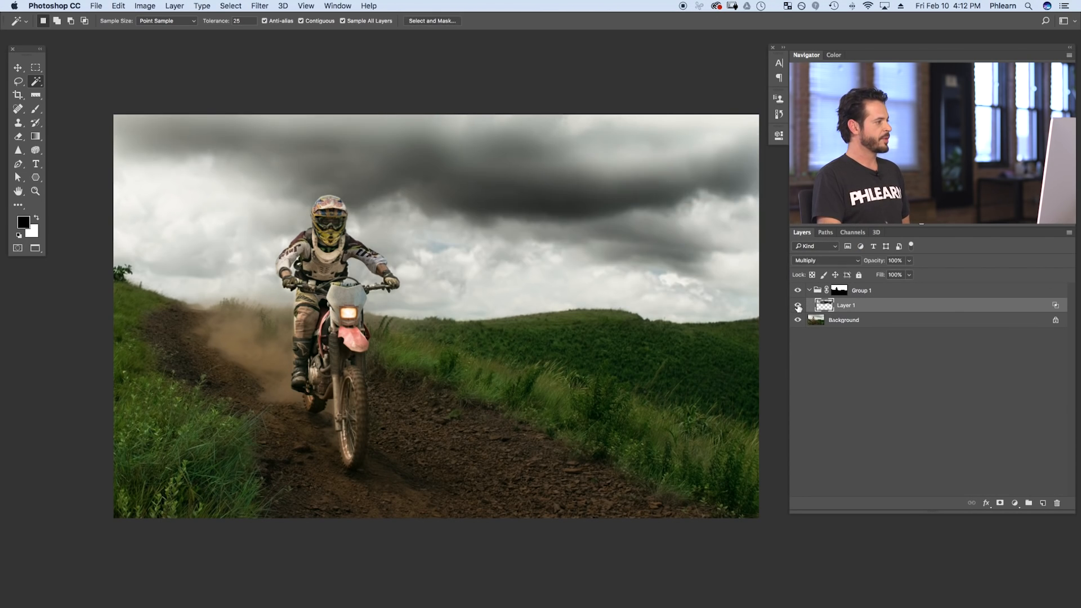
click(798, 305)
click(798, 305)
click(797, 305)
click(798, 306)
click(798, 305)
click(798, 305)
Step: Try reducing Layer 1's opacity to 66%, and restore it to 100%
drag(860, 265, 857, 265)
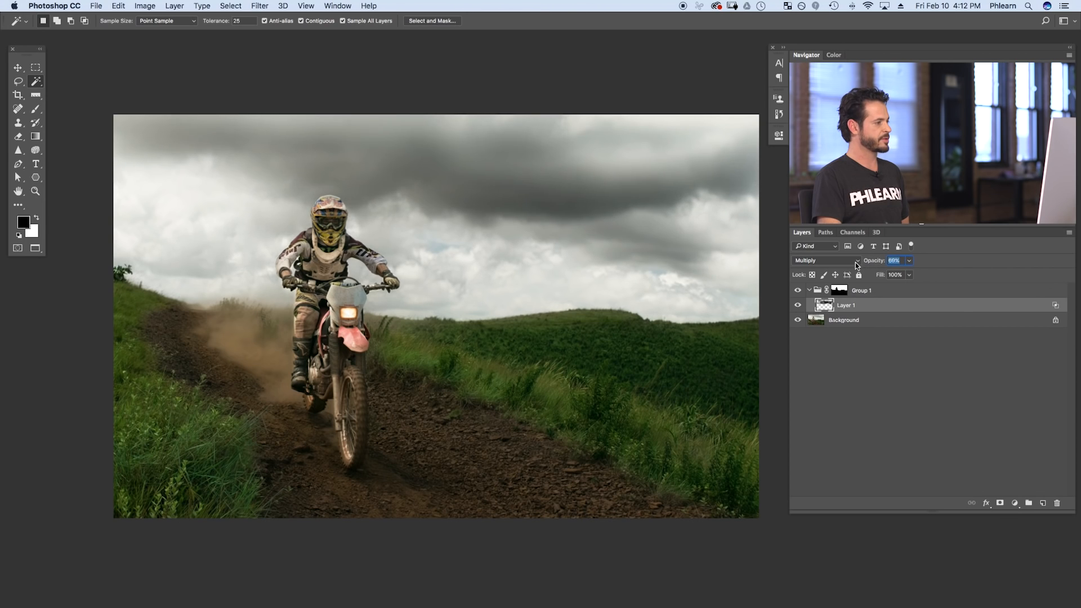
key(Return)
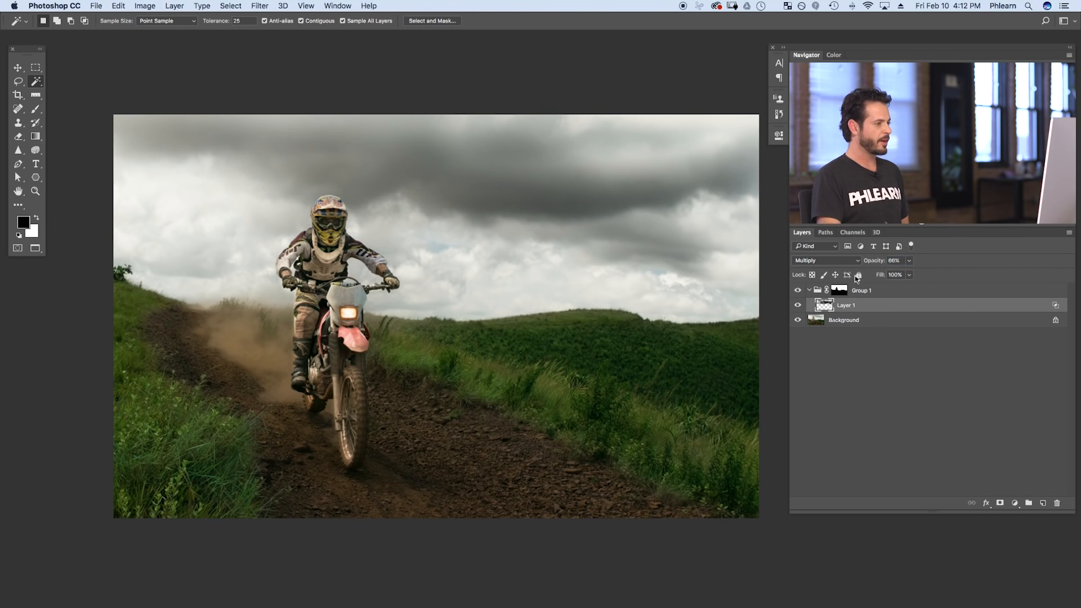
key(Return)
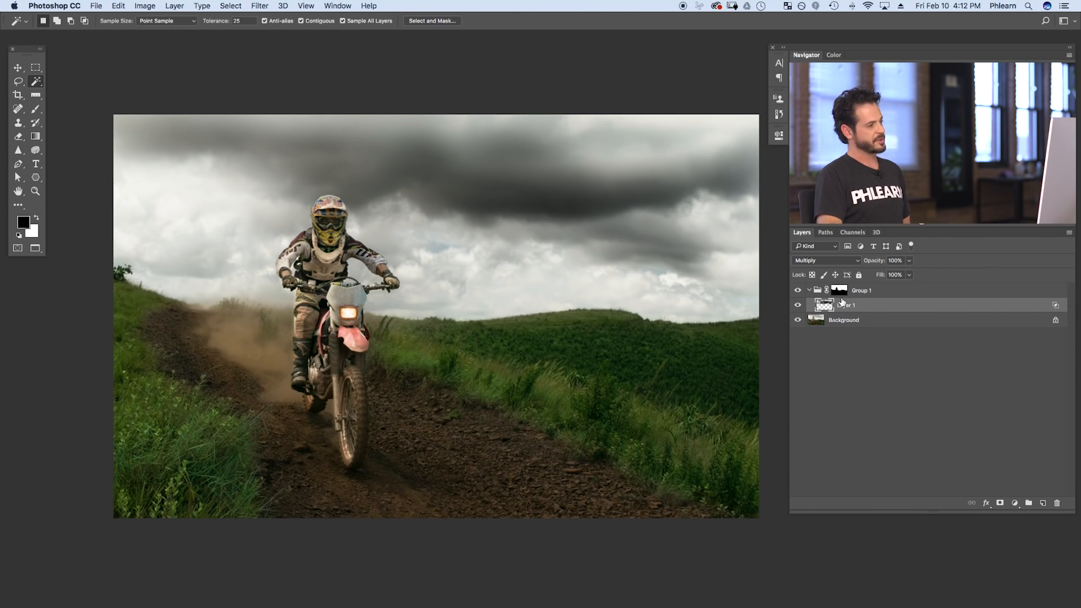
Step: Try strengthening the dark sky by duplicating Layer 1 three times, and delete the three copies
key(super+j)
key(super+j)
key(super+j)
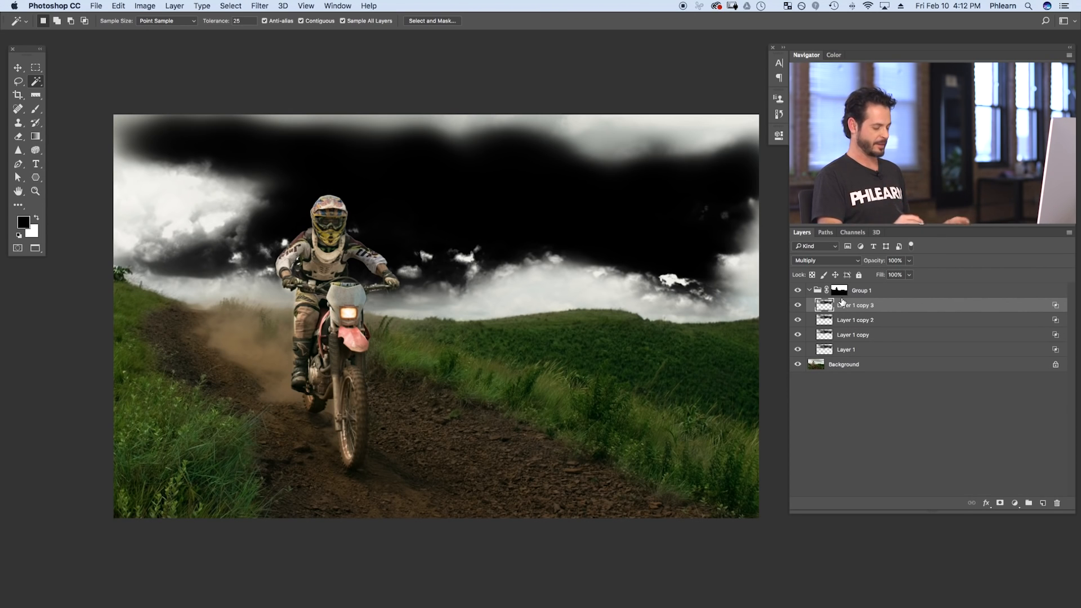
key(BackSpace)
key(BackSpace)
key(BackSpace)
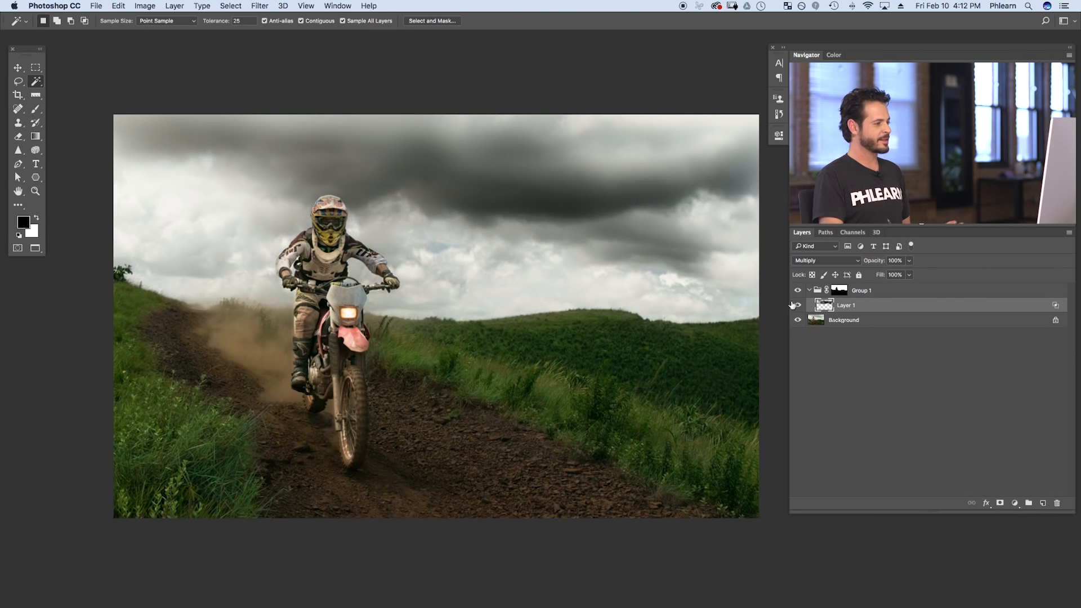
Step: Compare the original sky with the darkened Multiply version by switching Layer 1 off and on
click(797, 305)
click(797, 305)
click(797, 305)
click(797, 305)
click(797, 305)
click(797, 305)
click(797, 305)
click(797, 305)
click(797, 305)
click(797, 305)
click(797, 305)
click(797, 306)
click(797, 306)
click(797, 306)
click(797, 306)
click(797, 306)
click(797, 306)
click(797, 306)
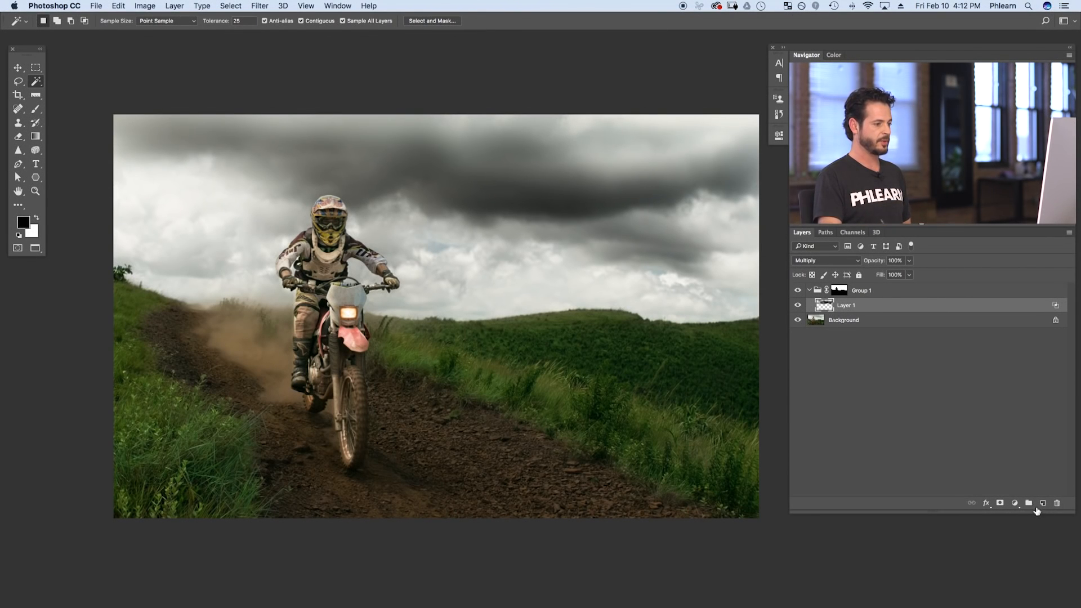
Step: Add a new layer above Layer 1 and paint white over the brighter clouds with a large soft brush
click(1037, 508)
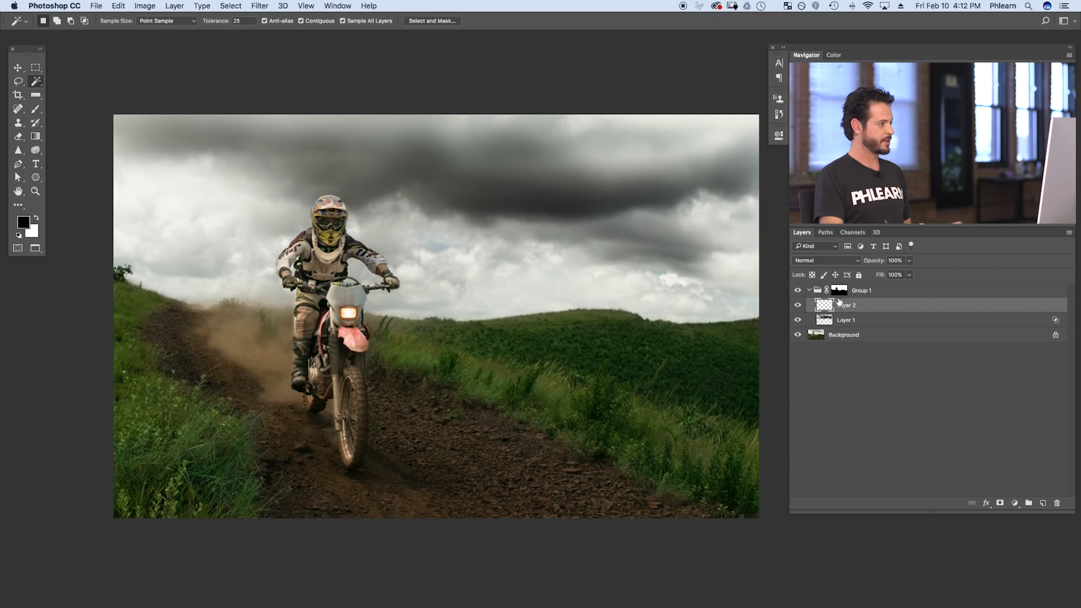
click(36, 219)
key(b)
drag(475, 260, 458, 260)
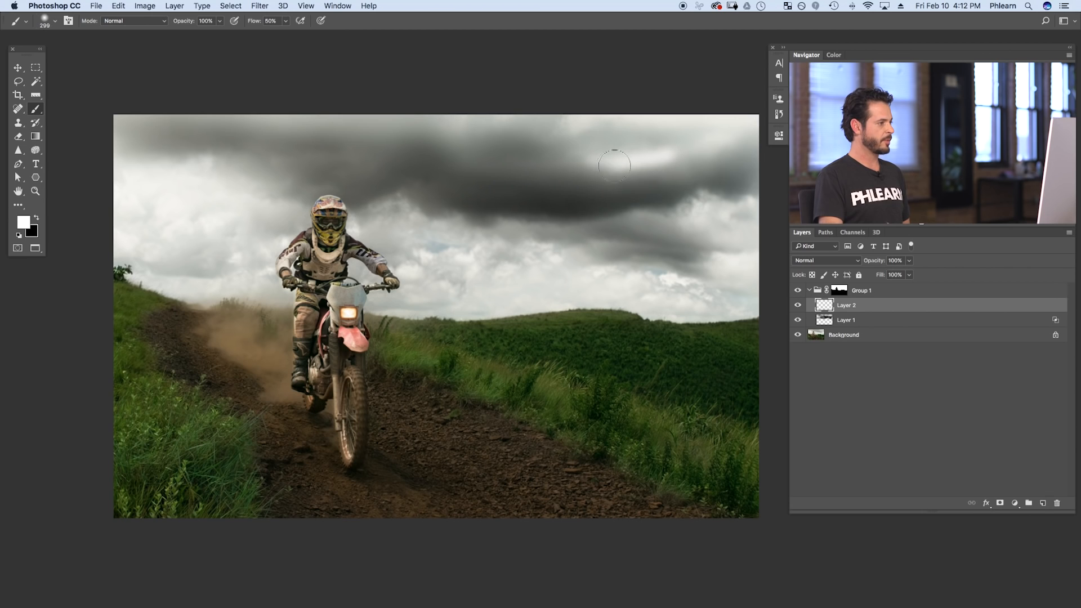
drag(587, 171, 615, 170)
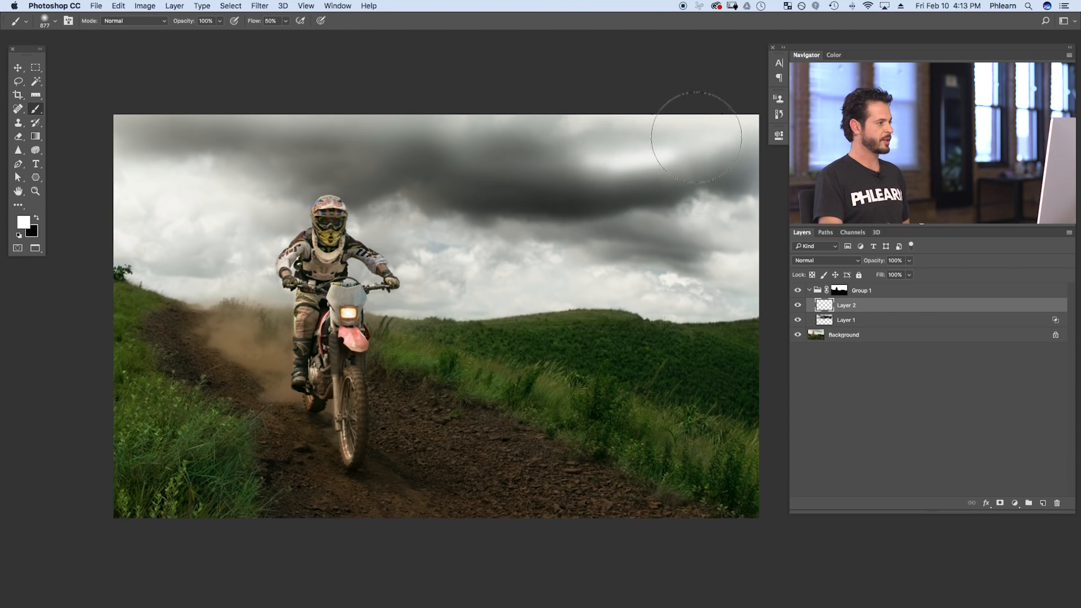
mouse_move(690, 221)
mouse_down()
mouse_move(695, 242)
mouse_move(625, 270)
mouse_move(546, 275)
mouse_up()
mouse_move(193, 205)
mouse_down()
mouse_move(198, 141)
mouse_move(212, 112)
mouse_move(203, 108)
mouse_move(272, 117)
mouse_move(268, 184)
mouse_move(241, 261)
mouse_move(275, 254)
mouse_move(255, 252)
mouse_move(423, 281)
mouse_move(447, 266)
mouse_move(407, 255)
mouse_move(448, 251)
mouse_move(398, 242)
mouse_move(356, 286)
mouse_move(242, 266)
mouse_move(280, 279)
mouse_move(307, 253)
mouse_move(311, 223)
mouse_move(180, 247)
mouse_move(209, 275)
mouse_move(300, 261)
mouse_move(329, 209)
mouse_move(316, 195)
mouse_move(329, 259)
mouse_move(444, 306)
mouse_up()
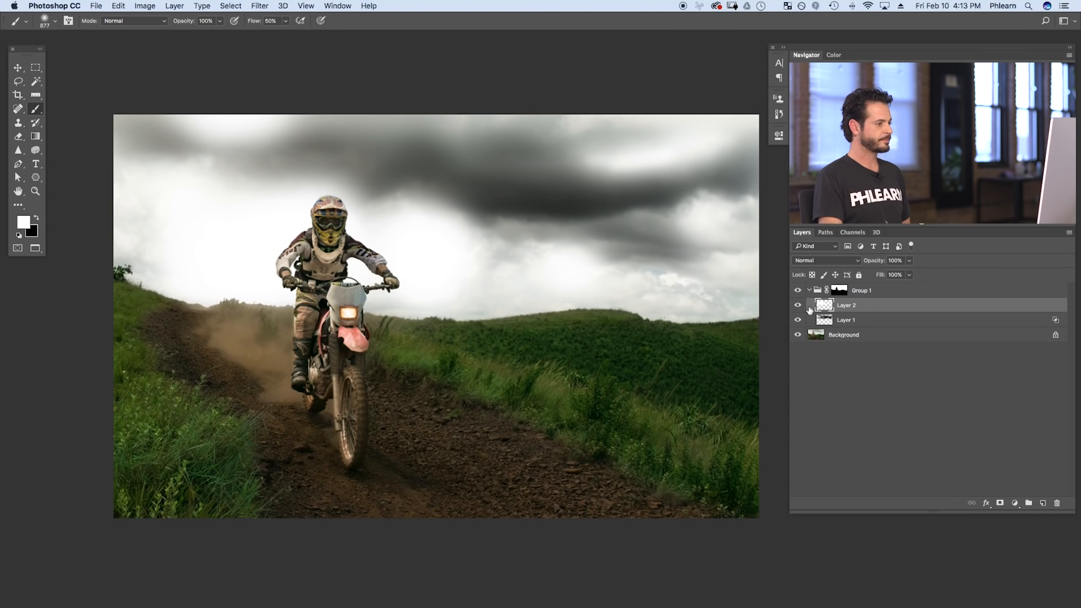
Step: Compare the sky with and without the white paint by switching Layer 2 off and on
click(794, 307)
click(794, 307)
click(795, 307)
click(795, 307)
click(795, 307)
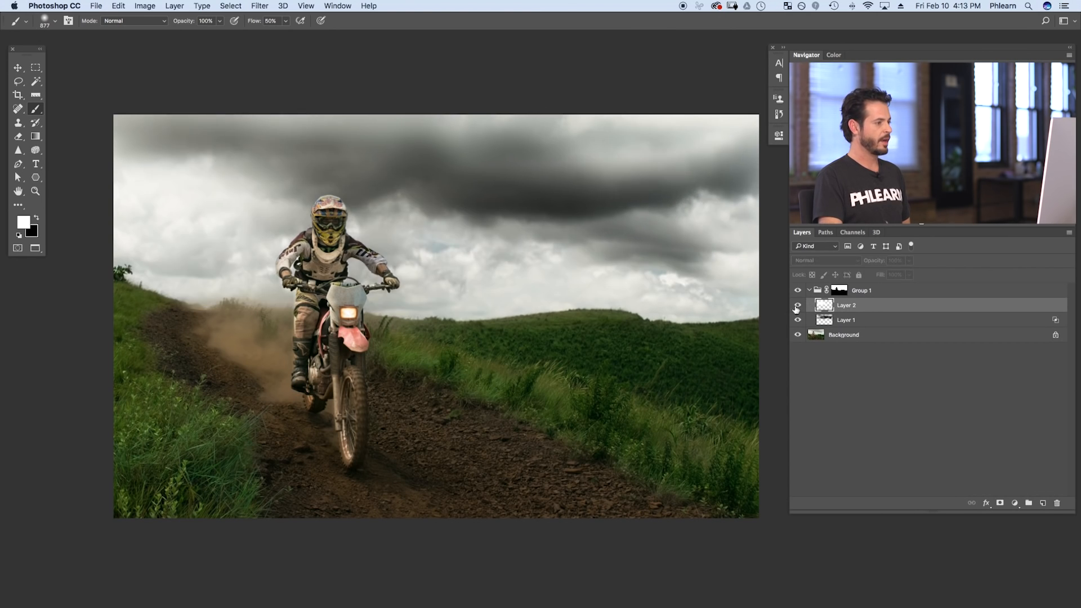
click(794, 308)
click(795, 307)
click(795, 307)
click(796, 306)
click(797, 307)
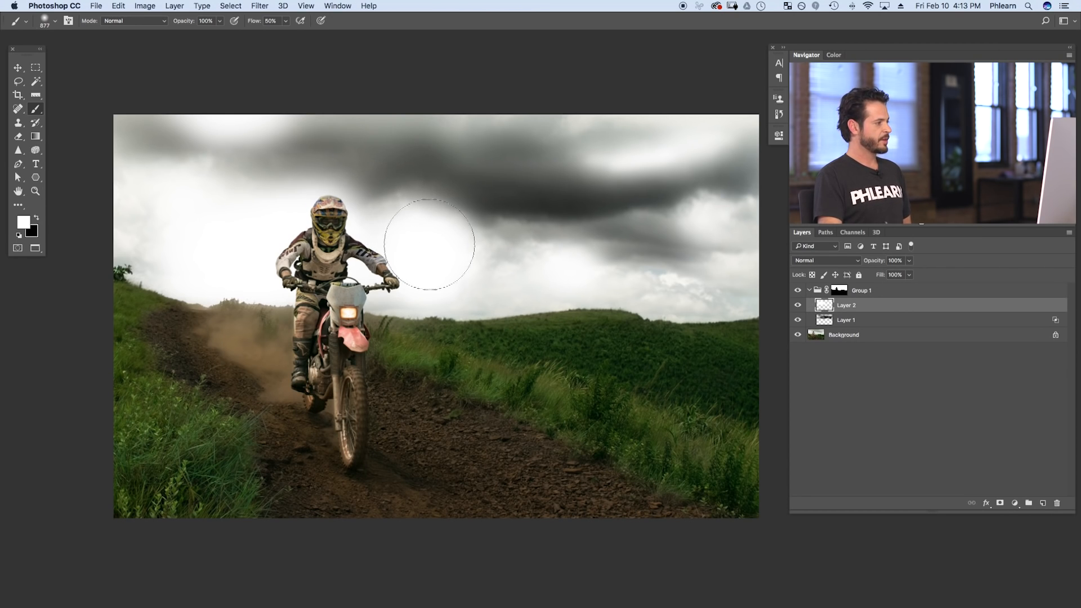
Step: Blend Layer 2's white paint into the bright clouds with Blend If, splitting the Underlying Layer's black slider to 211 / 255
click(986, 503)
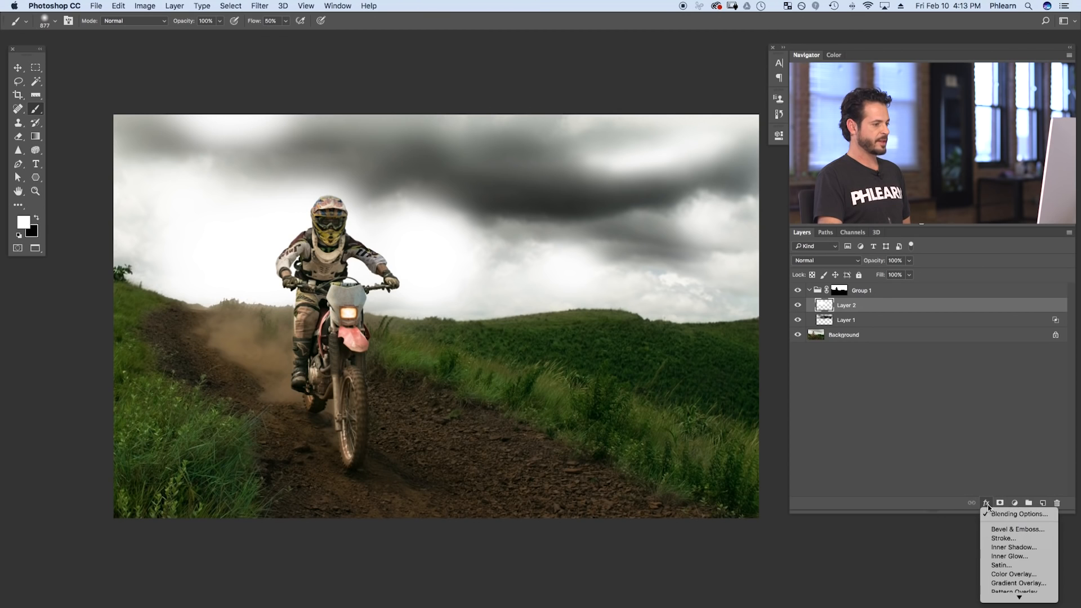
click(992, 514)
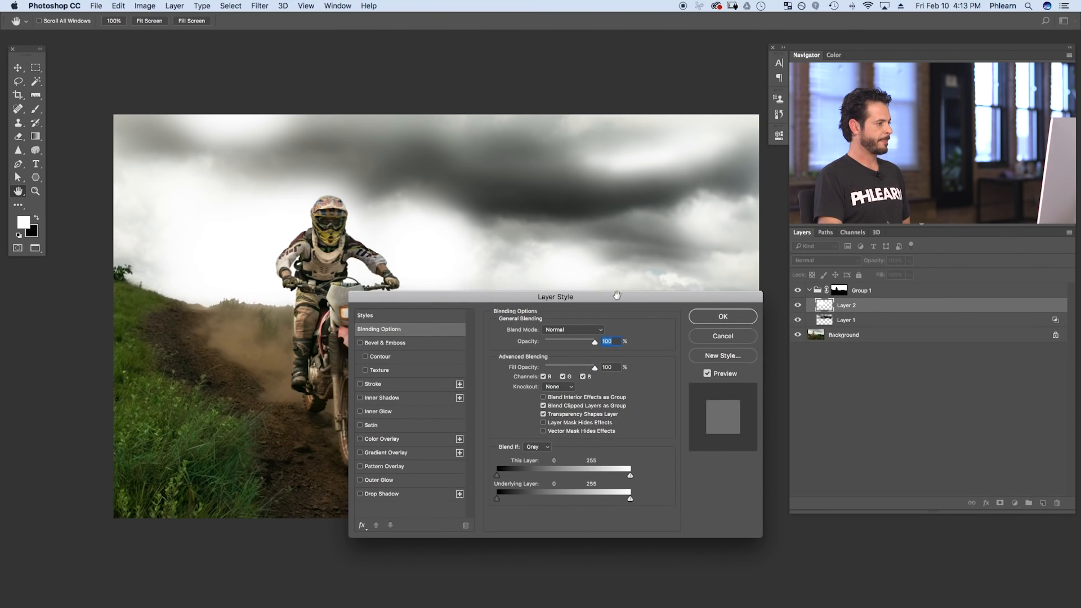
drag(617, 295, 615, 311)
scroll(562, 234, down, 5)
scroll(562, 234, right, 3)
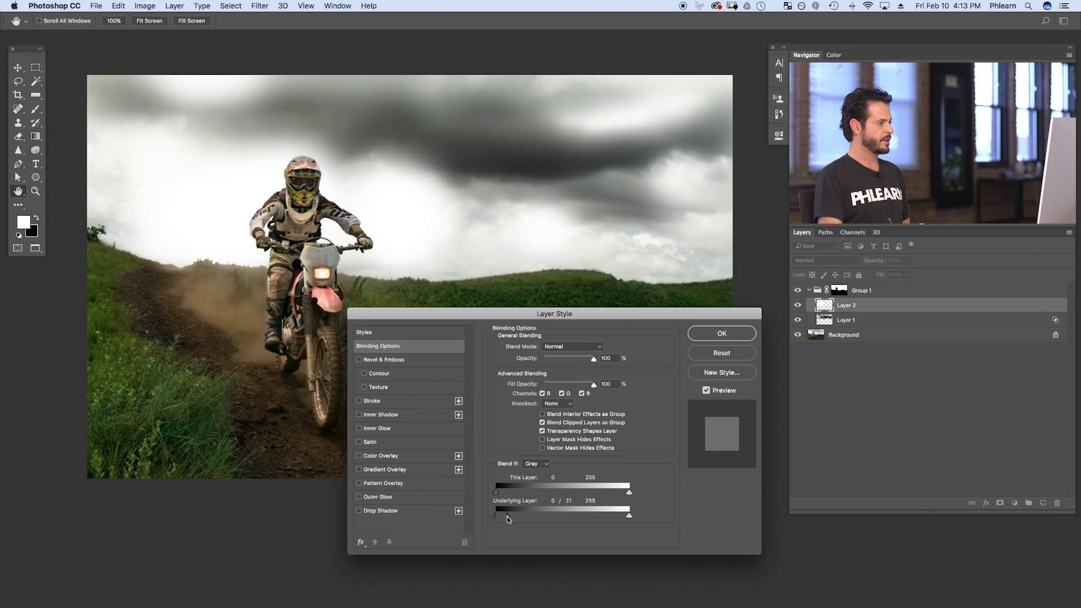
drag(520, 518, 588, 518)
drag(518, 520, 565, 518)
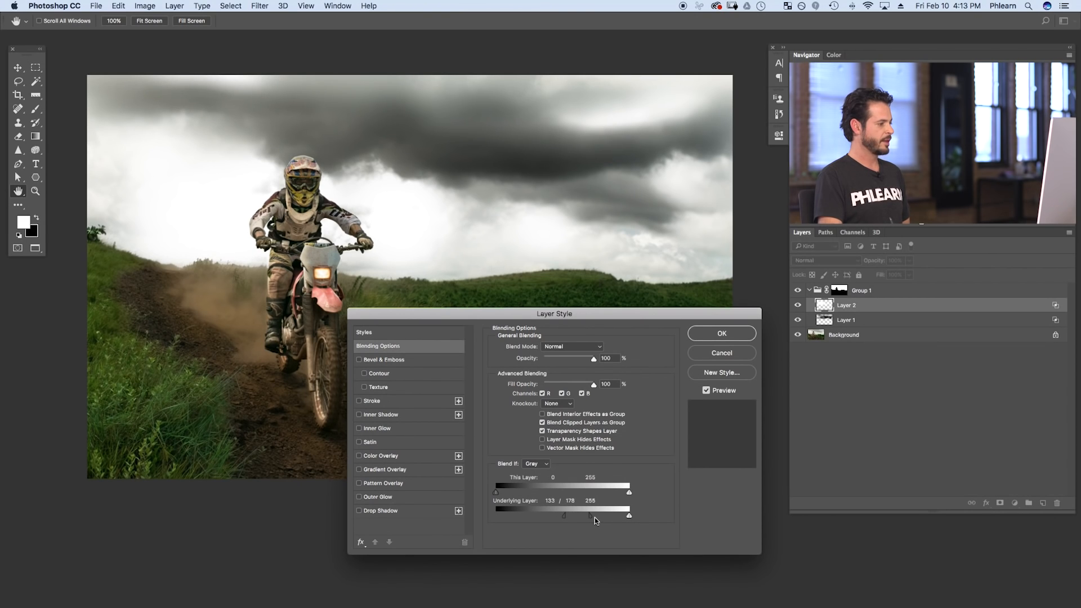
drag(588, 516, 643, 511)
drag(564, 514, 627, 513)
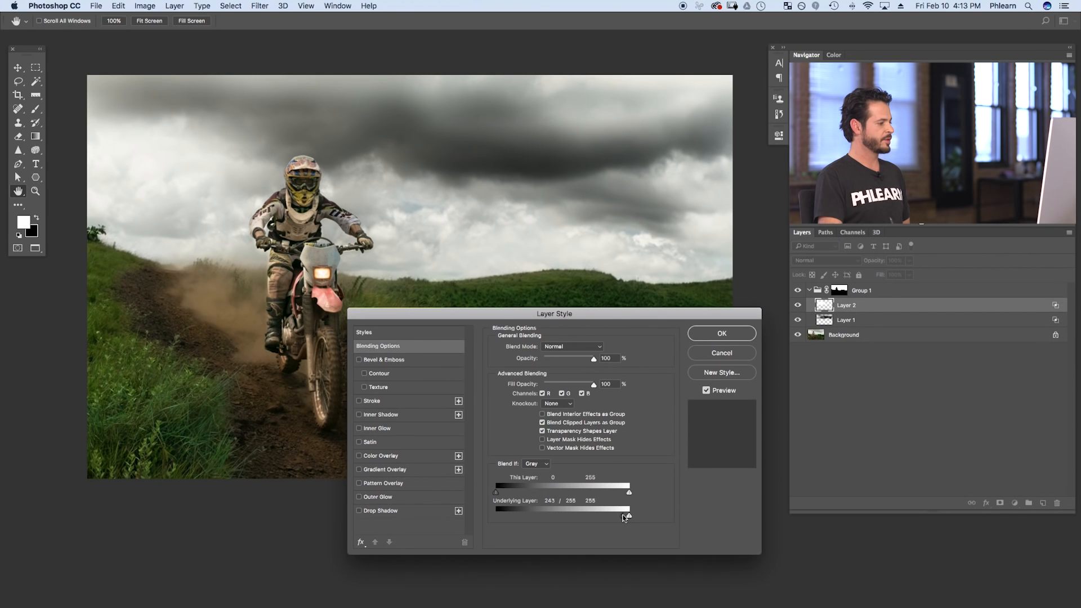
drag(611, 516, 612, 516)
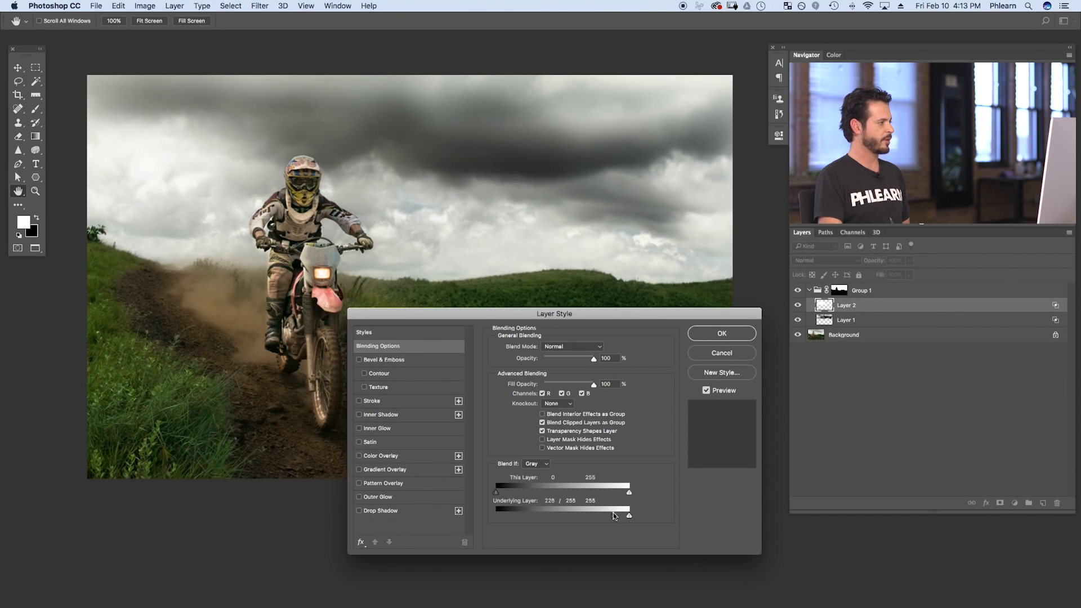
mouse_move(612, 516)
mouse_down()
mouse_move(560, 513)
mouse_move(611, 517)
mouse_up()
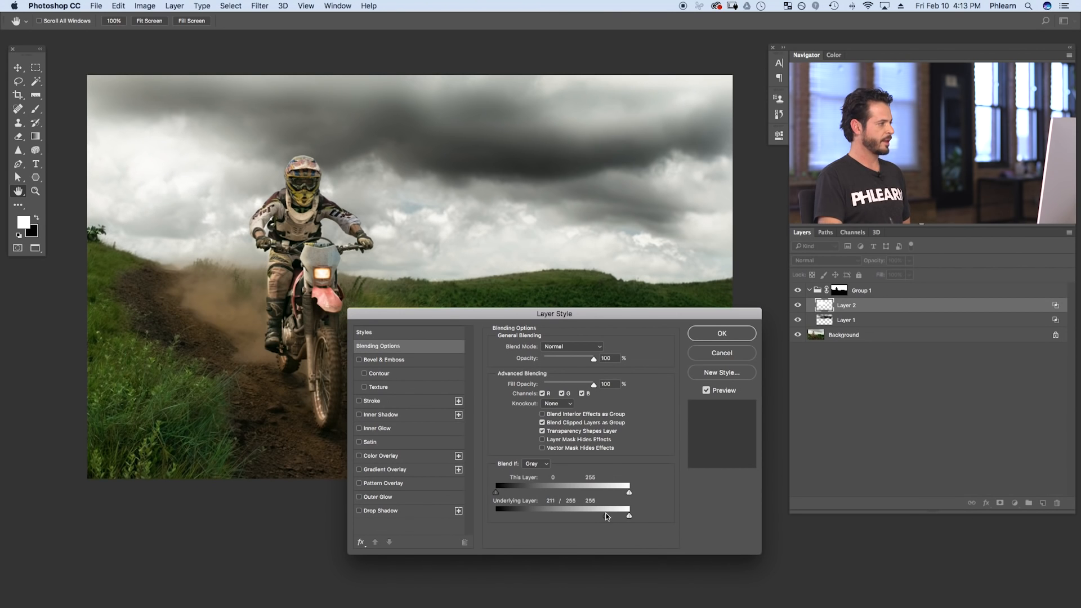
click(722, 334)
Step: Examine the blended highlights in the clouds at different magnifications by toggling Layer 2's visibility
key(b)
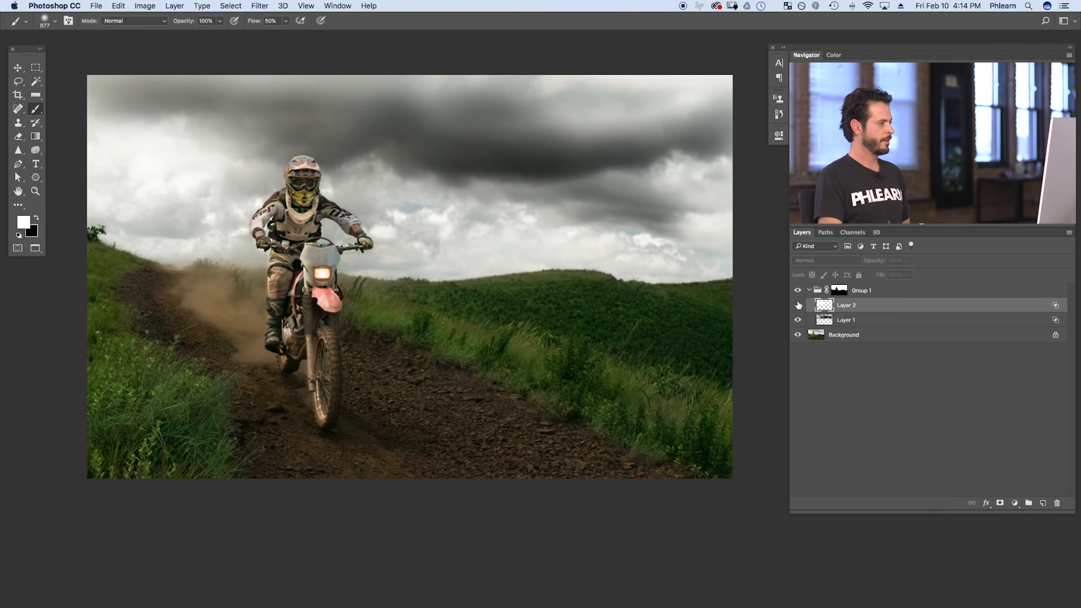
drag(443, 215, 482, 216)
click(483, 216)
click(798, 307)
click(798, 306)
click(798, 306)
click(798, 306)
click(798, 306)
click(798, 306)
click(798, 307)
click(798, 306)
alt+click(638, 370)
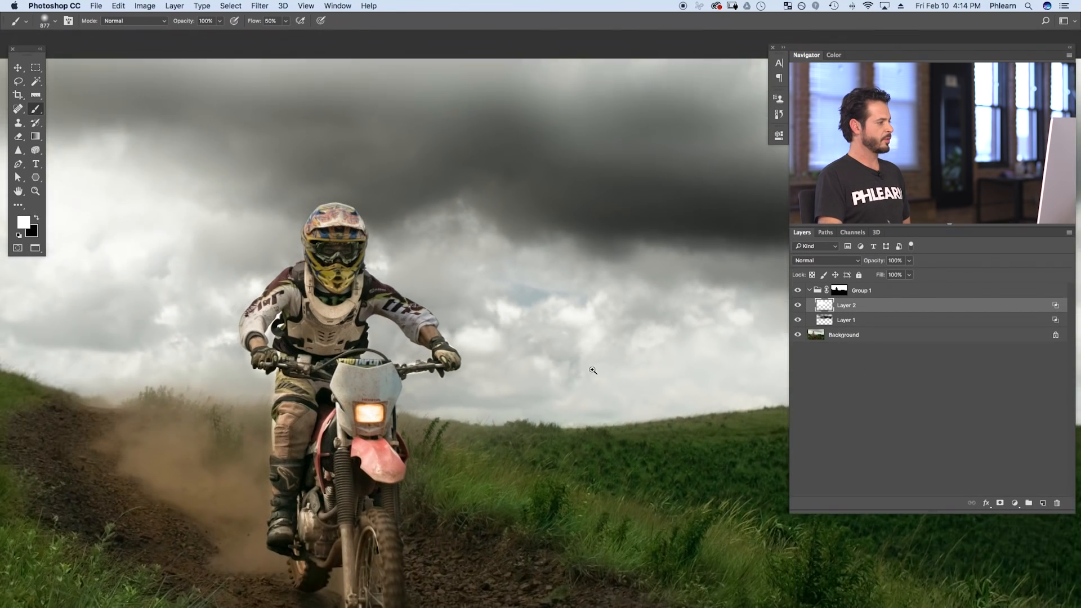
alt+click(638, 369)
click(797, 306)
click(797, 306)
click(798, 306)
click(797, 306)
click(798, 306)
click(797, 306)
click(797, 305)
click(797, 306)
click(797, 306)
click(797, 305)
Step: Compare the sky with and without the dark paint by switching Layer 1 off and on
drag(714, 360, 527, 265)
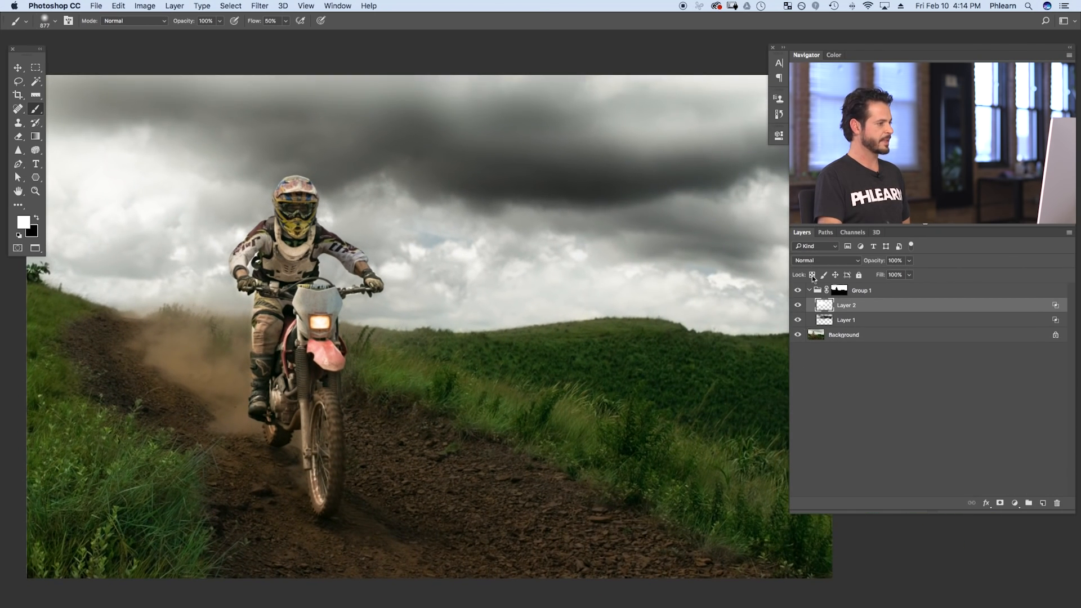
click(797, 321)
click(797, 320)
click(797, 320)
click(797, 320)
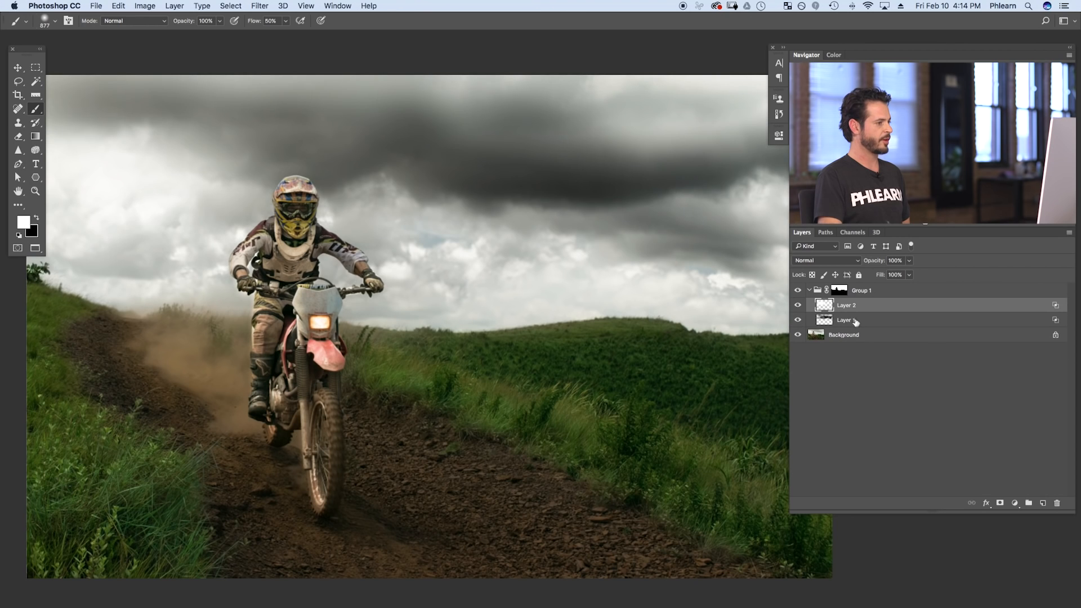
Step: Reduce Layer 1's opacity to about 81% and compare the softened dark clouds with the layer hidden and shown
click(856, 319)
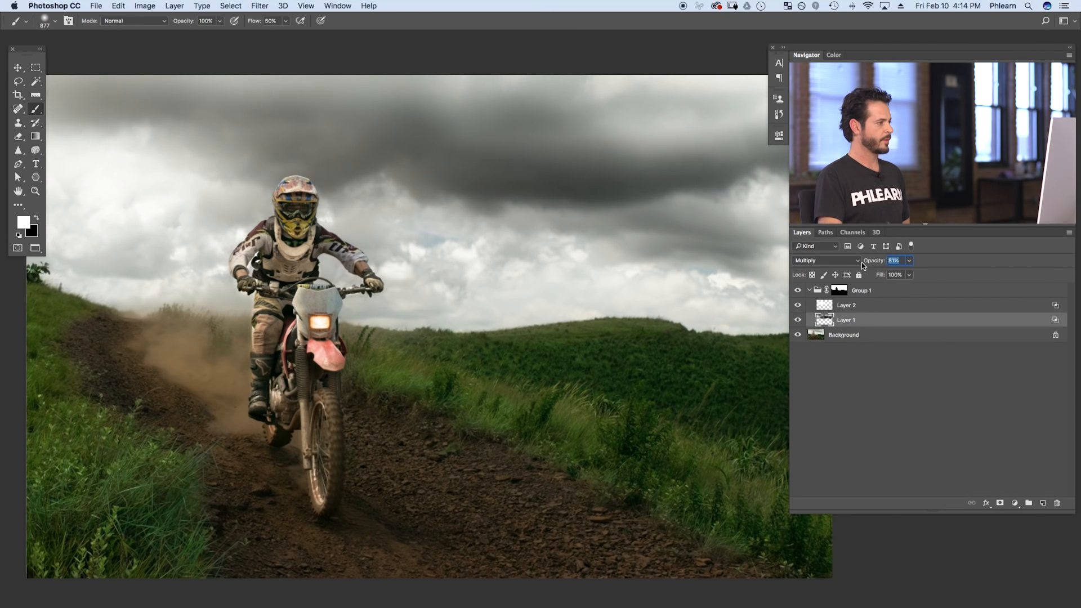
click(798, 321)
click(798, 320)
click(798, 321)
click(798, 321)
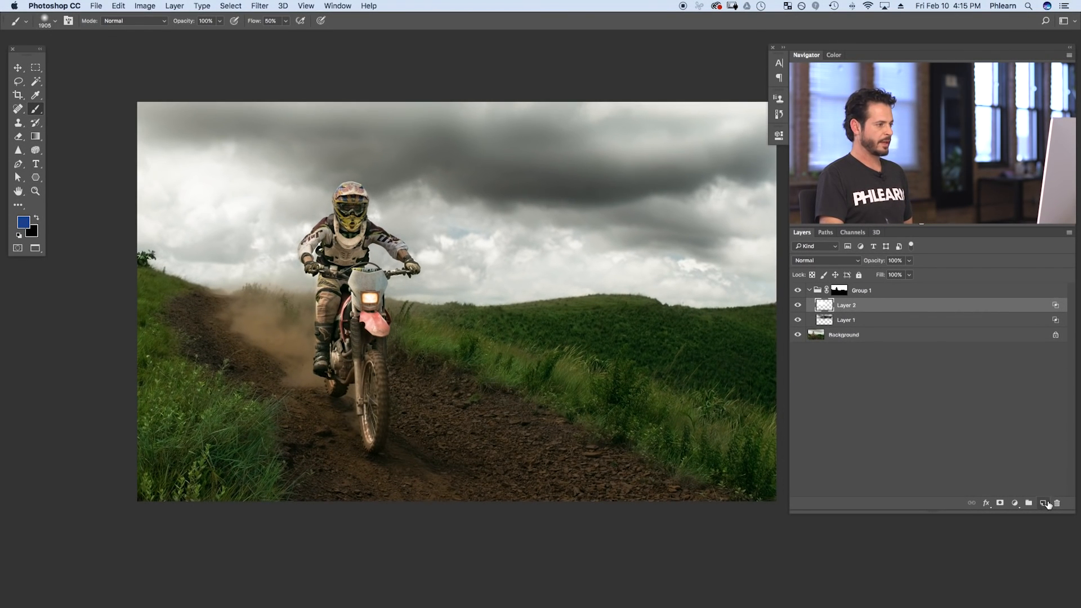
Step: Add a new layer above Layer 2 and set the foreground color to the muted blue #3c3b6b
click(1044, 503)
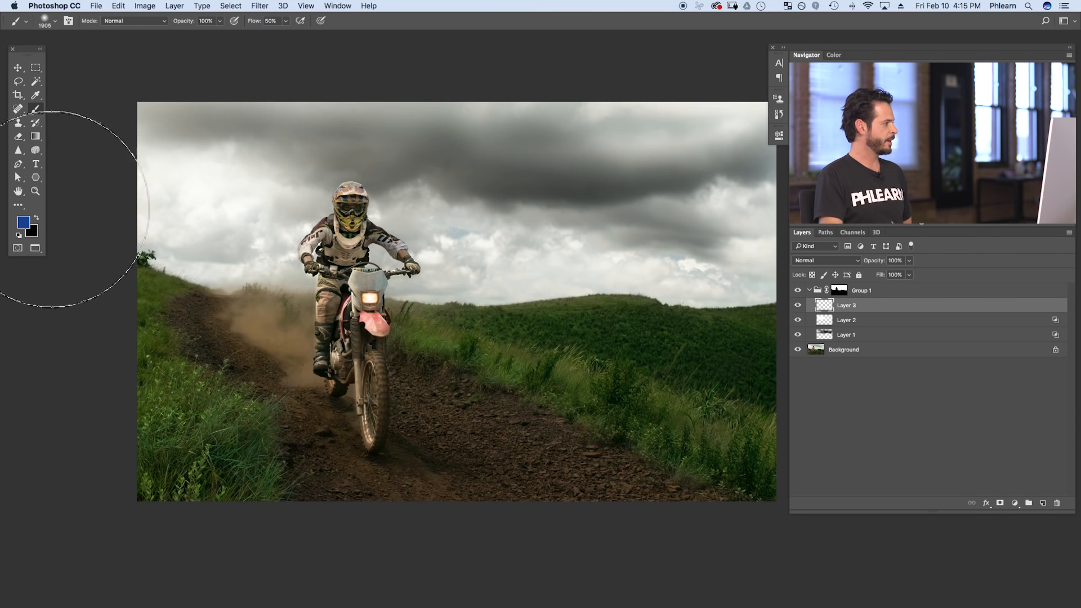
click(23, 221)
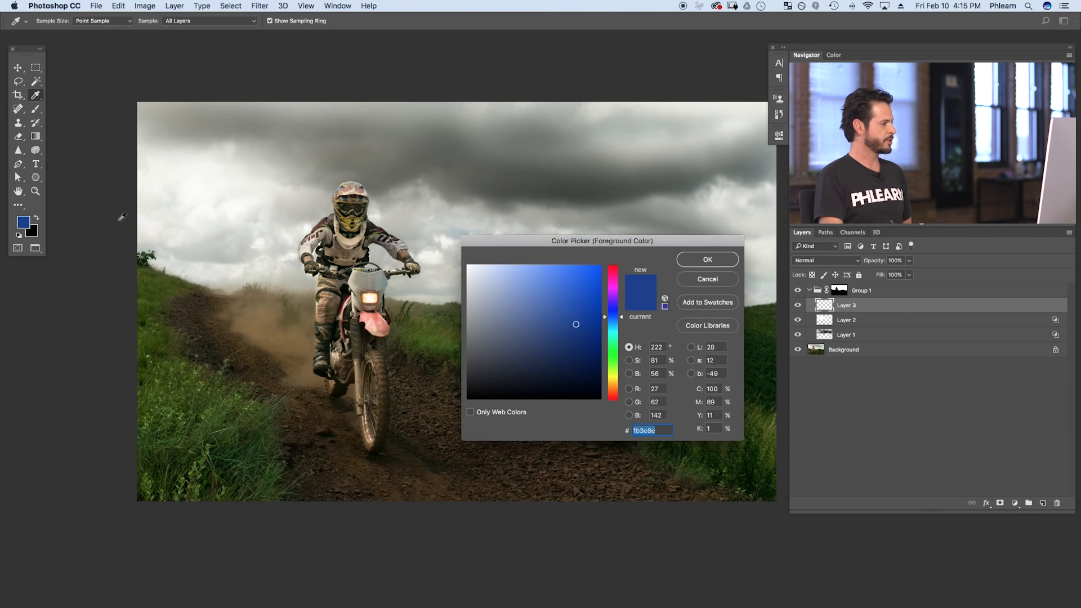
click(616, 310)
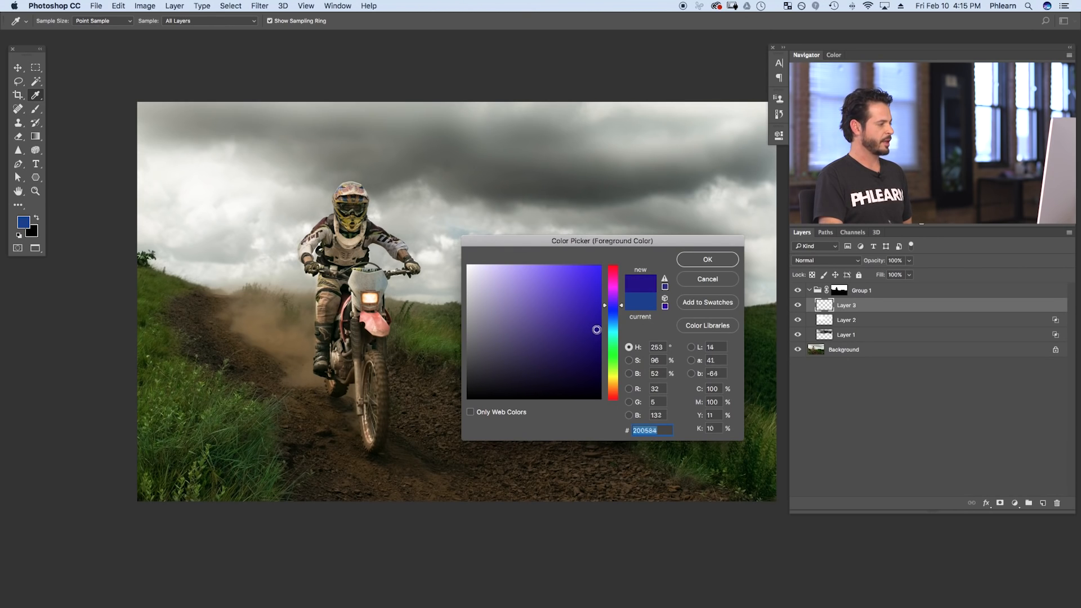
drag(589, 331, 548, 344)
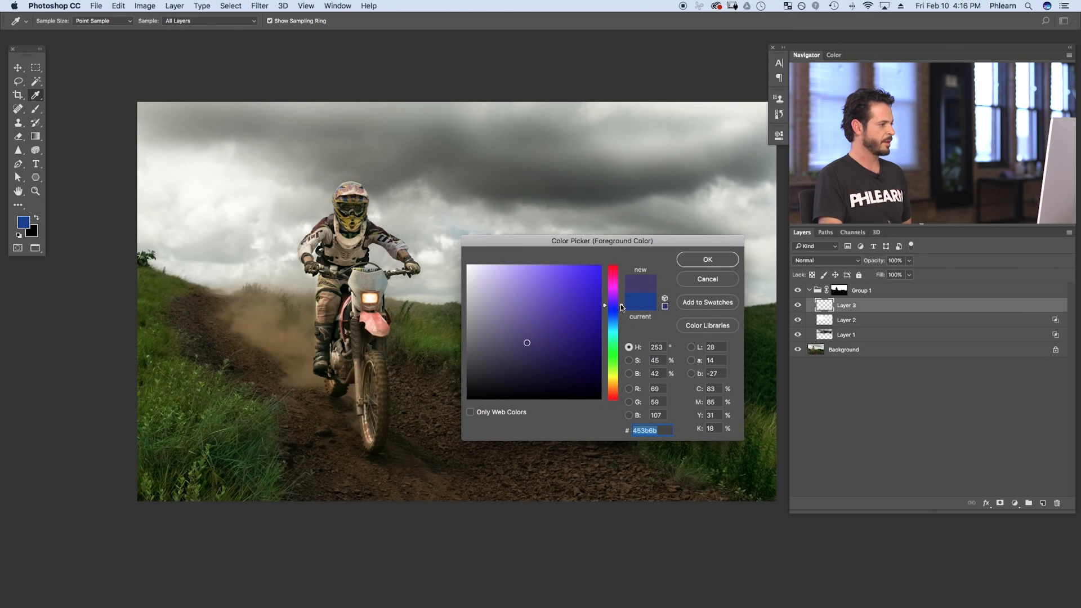
drag(618, 306, 619, 307)
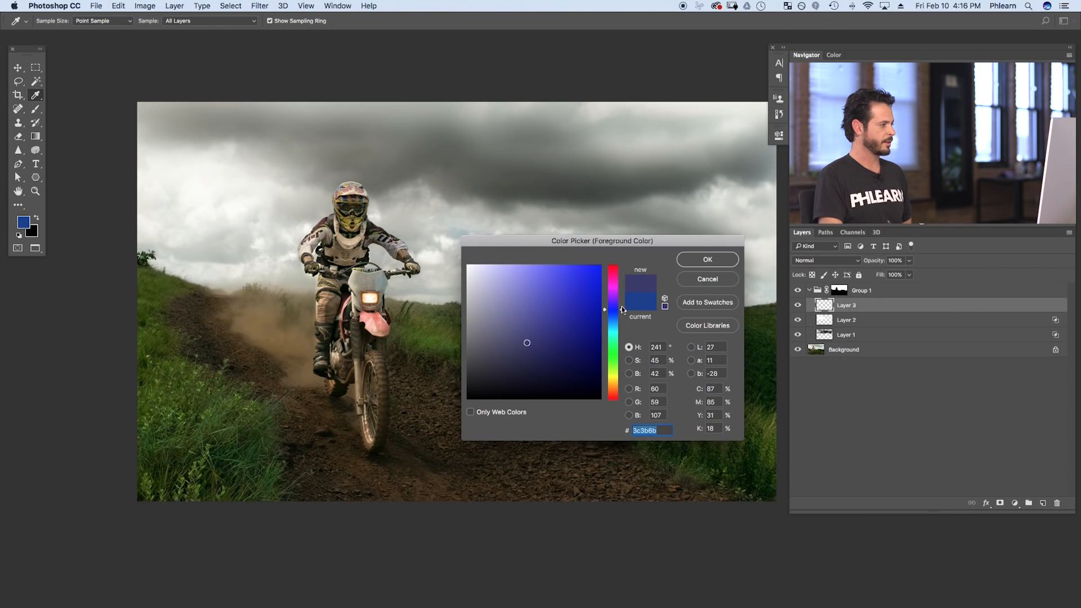
click(708, 259)
Step: Paint the muted blue across the upper sky on Layer 3 with a very large soft brush
key(b)
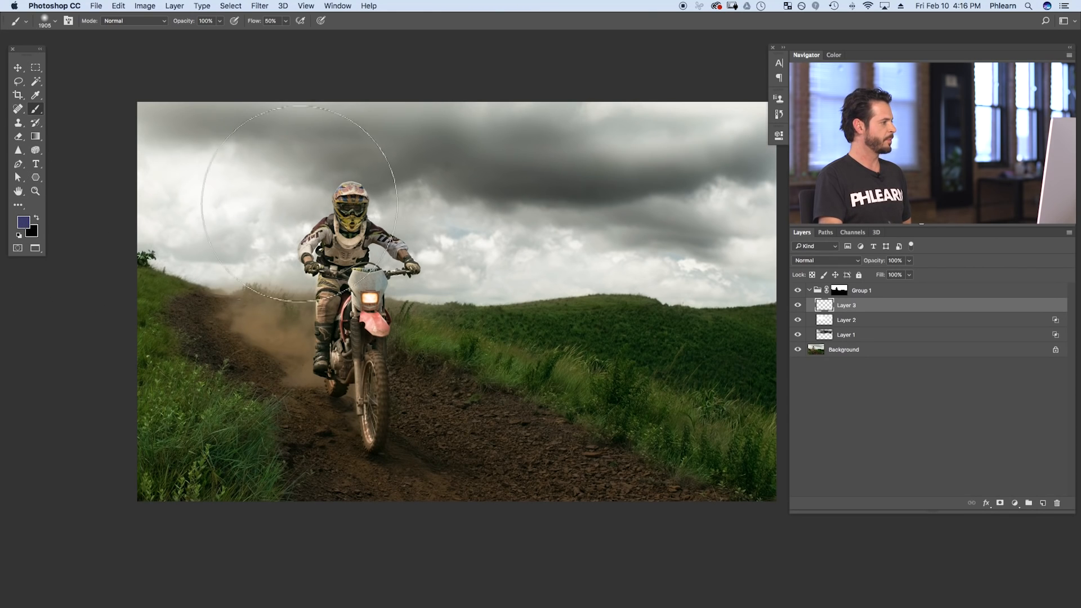
scroll(573, 260, down, 2)
drag(514, 205, 540, 205)
mouse_move(703, 141)
mouse_down()
mouse_move(463, 172)
mouse_move(738, 176)
mouse_move(649, 212)
mouse_move(507, 192)
mouse_move(769, 217)
mouse_move(594, 264)
mouse_move(591, 234)
mouse_move(670, 145)
mouse_move(701, 153)
mouse_move(222, 170)
mouse_move(400, 151)
mouse_move(477, 150)
mouse_move(198, 176)
mouse_move(337, 148)
mouse_move(338, 126)
mouse_move(193, 154)
mouse_move(185, 173)
mouse_move(323, 231)
mouse_move(235, 181)
mouse_move(472, 240)
mouse_move(392, 227)
mouse_move(552, 219)
mouse_move(475, 226)
mouse_move(668, 197)
mouse_move(529, 219)
mouse_move(740, 200)
mouse_move(813, 232)
mouse_move(750, 228)
mouse_move(718, 153)
mouse_move(732, 137)
mouse_move(701, 123)
mouse_move(311, 133)
mouse_move(423, 123)
mouse_move(330, 136)
mouse_up()
mouse_move(459, 338)
mouse_down()
mouse_move(481, 330)
mouse_move(479, 354)
mouse_move(451, 369)
mouse_up()
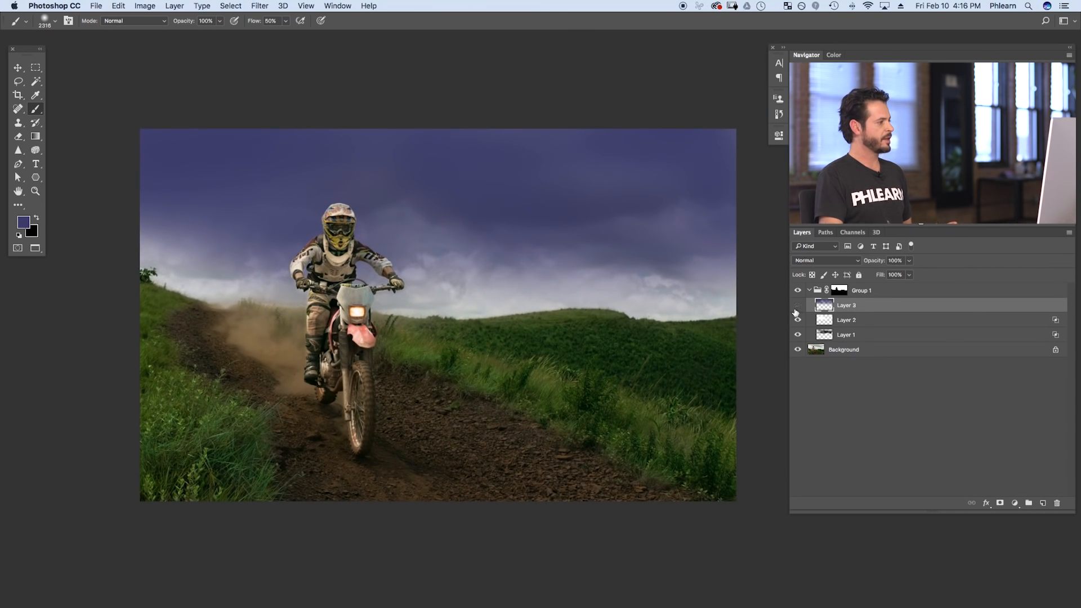
Step: Compare the sky with and without the blue paint by switching Layer 3 off and on
click(797, 305)
click(797, 305)
click(797, 305)
click(797, 305)
click(797, 305)
click(797, 305)
click(797, 305)
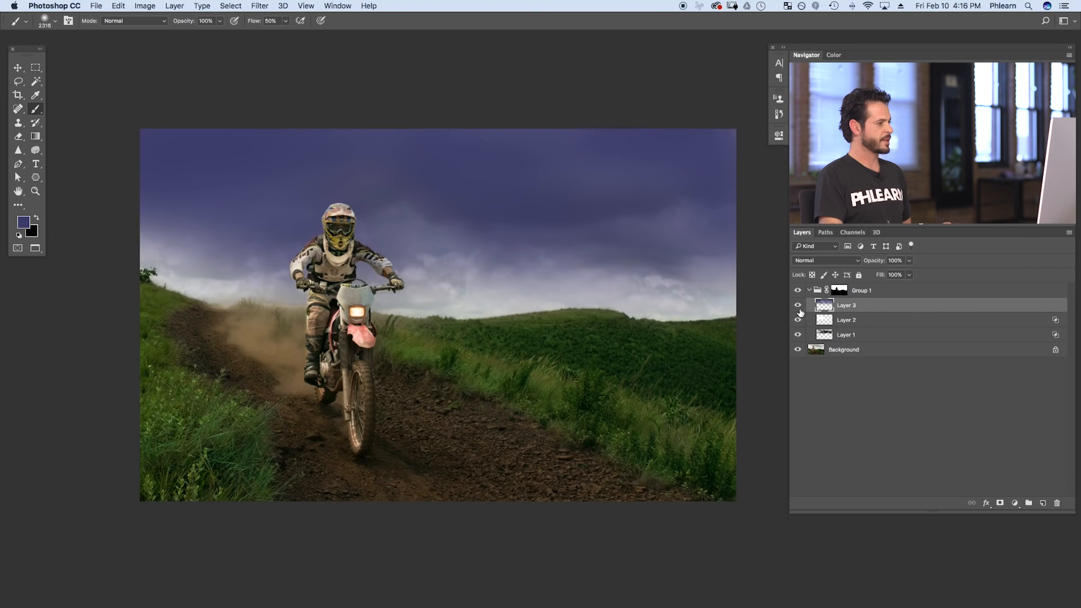
click(797, 305)
click(797, 305)
click(797, 305)
click(797, 305)
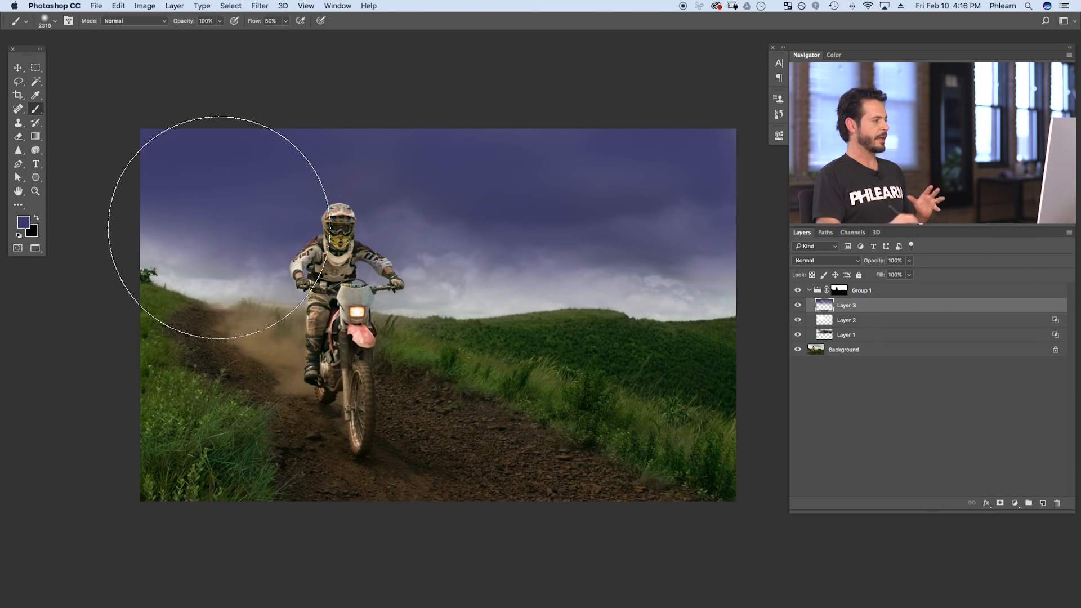
Step: Try the Overlay blend mode in Layer 3's blending options, and set the mode to Soft Light
drag(586, 422, 539, 345)
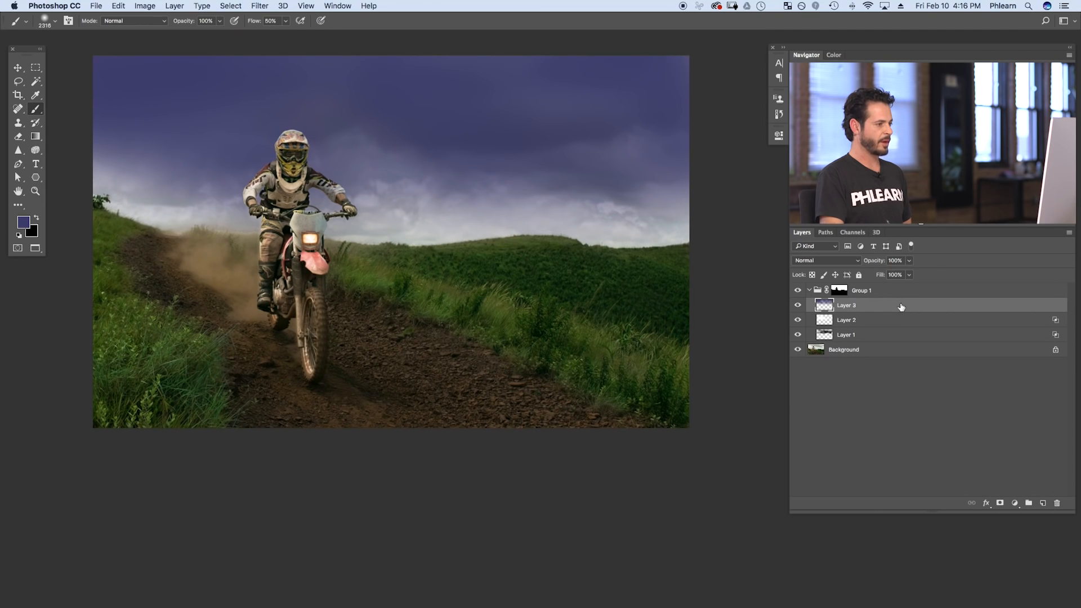
click(986, 503)
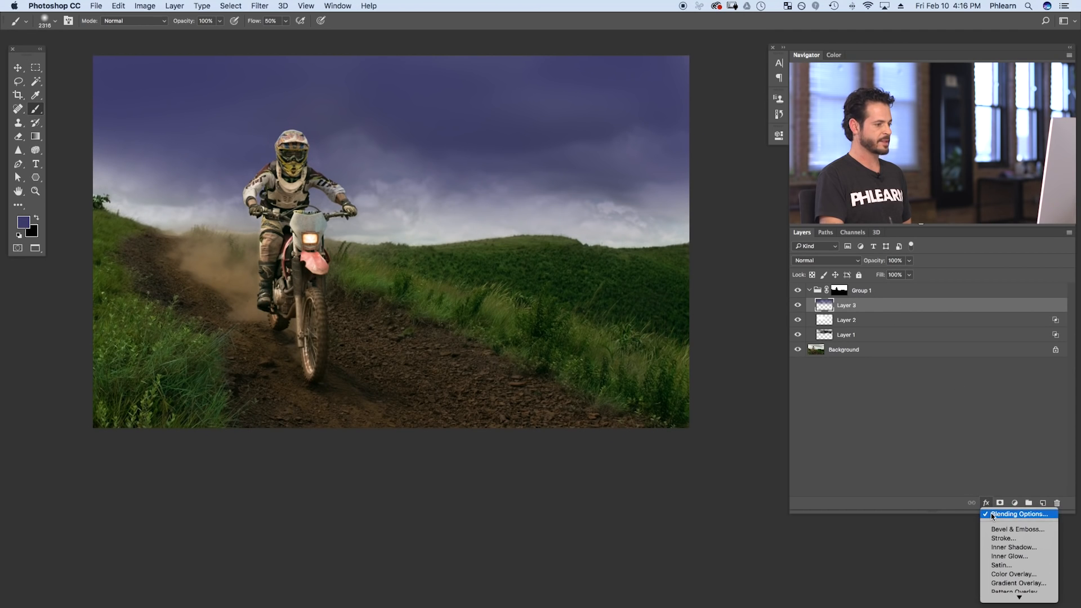
click(1013, 514)
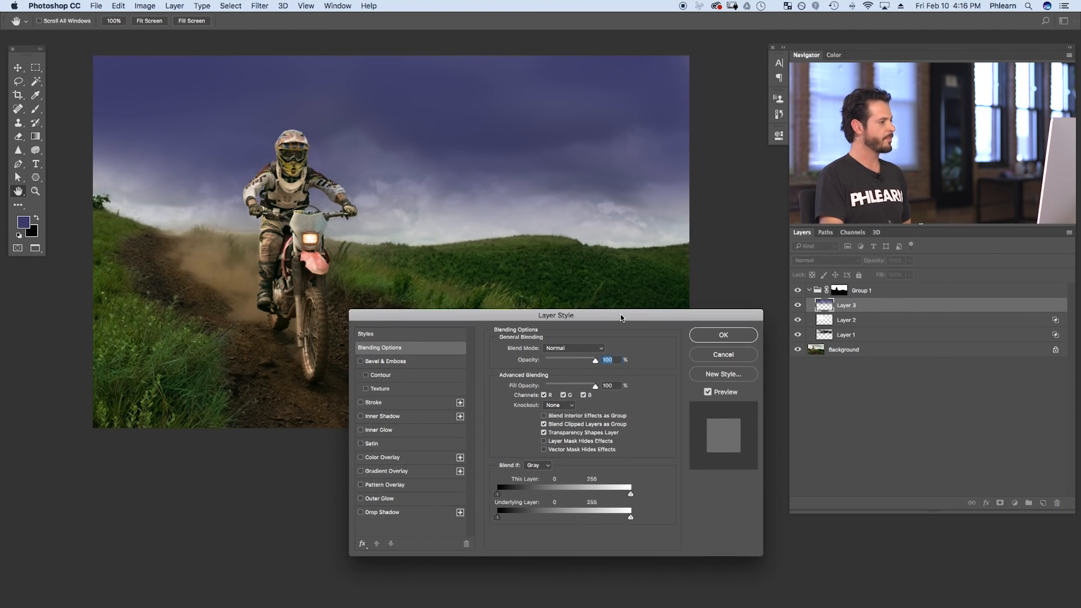
click(572, 350)
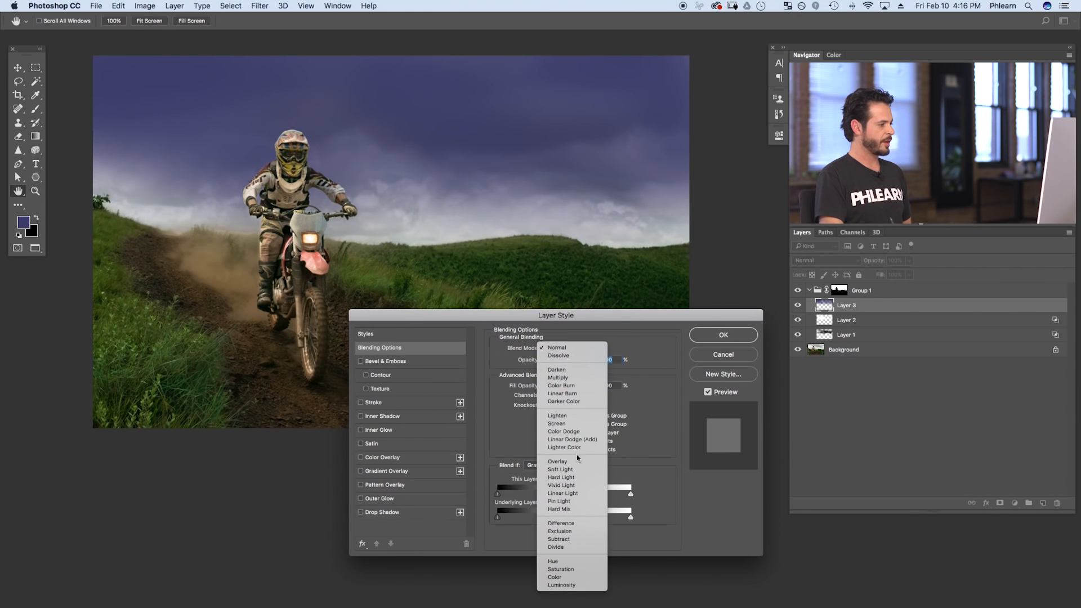
click(576, 460)
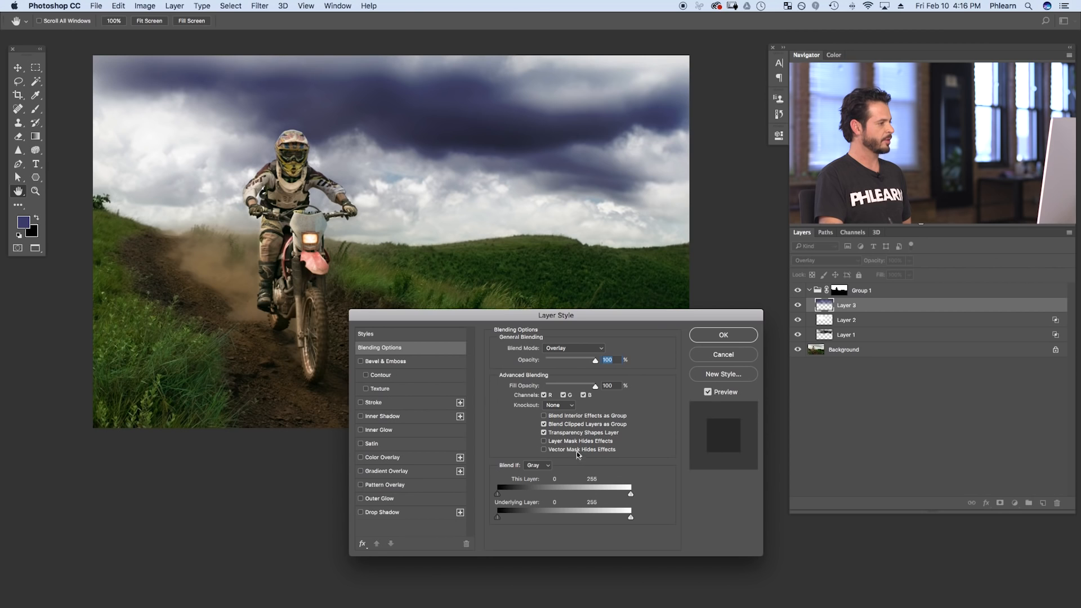
click(576, 346)
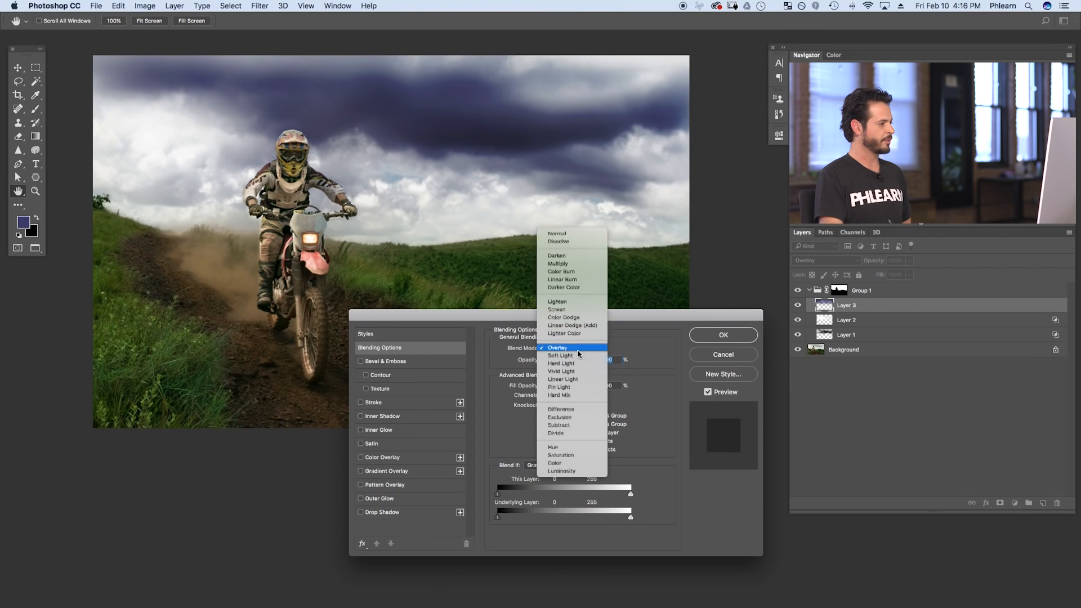
click(582, 353)
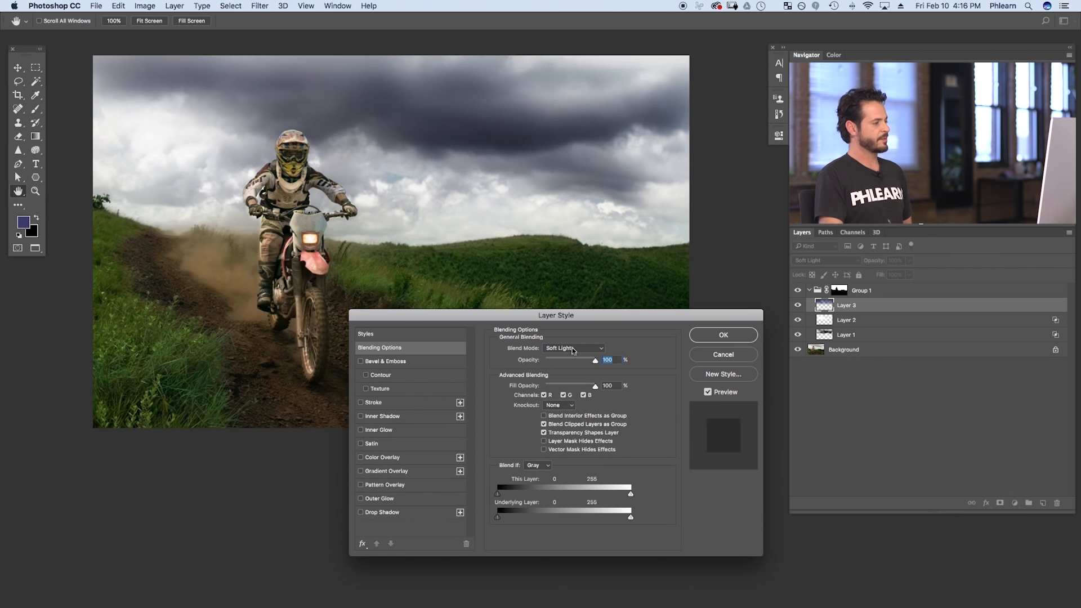
Step: Try the contrast blend modes from Hard Light through Hard Mix on Layer 3's blue paint, and go back to Overlay
click(572, 350)
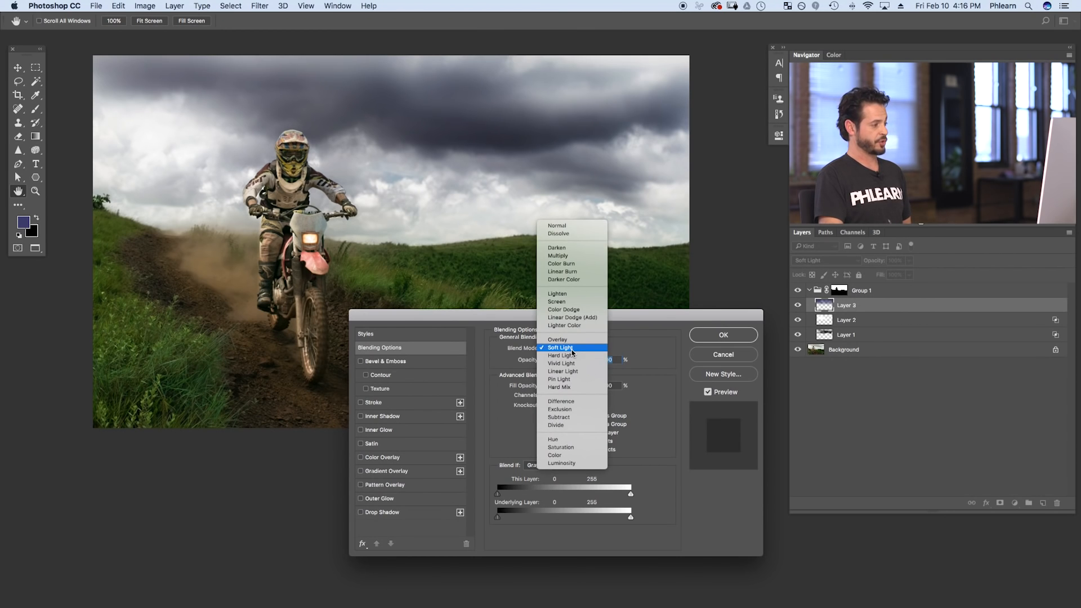
click(579, 355)
click(580, 354)
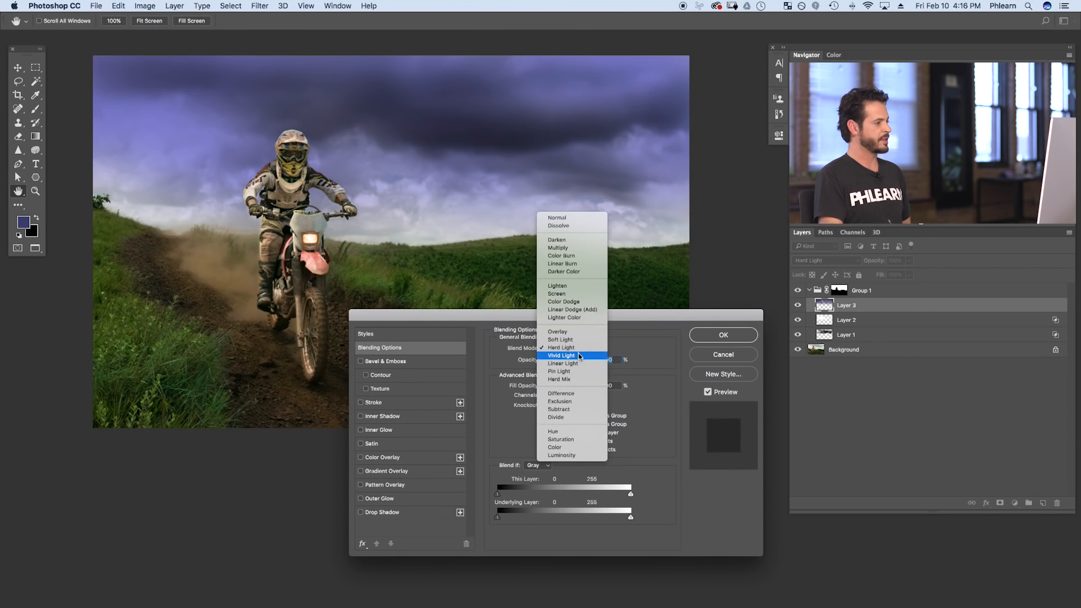
click(580, 359)
click(579, 350)
click(576, 356)
click(576, 352)
click(576, 355)
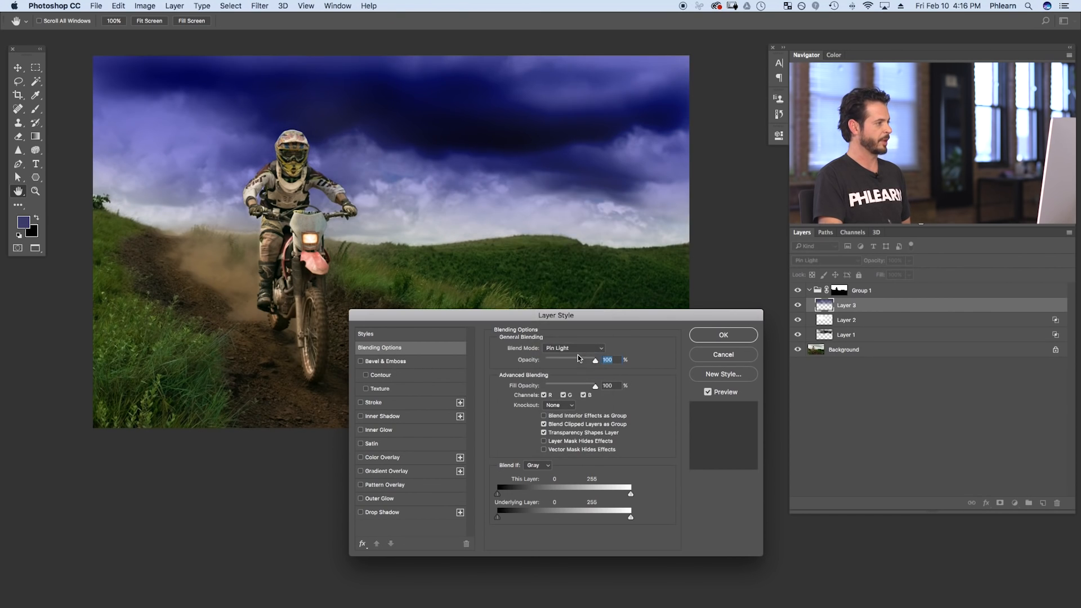
click(574, 350)
click(577, 352)
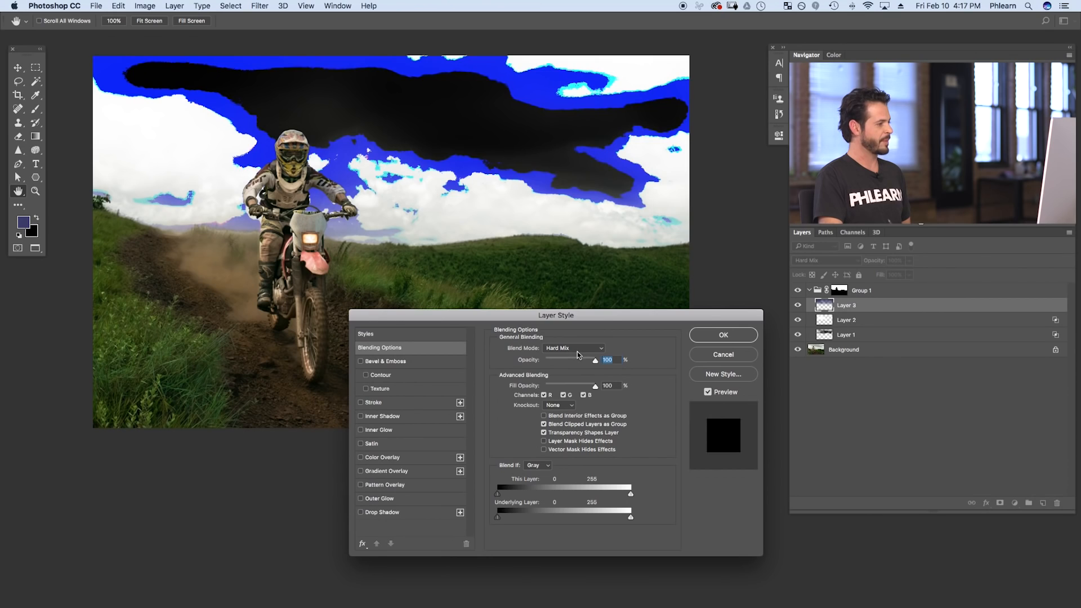
click(576, 351)
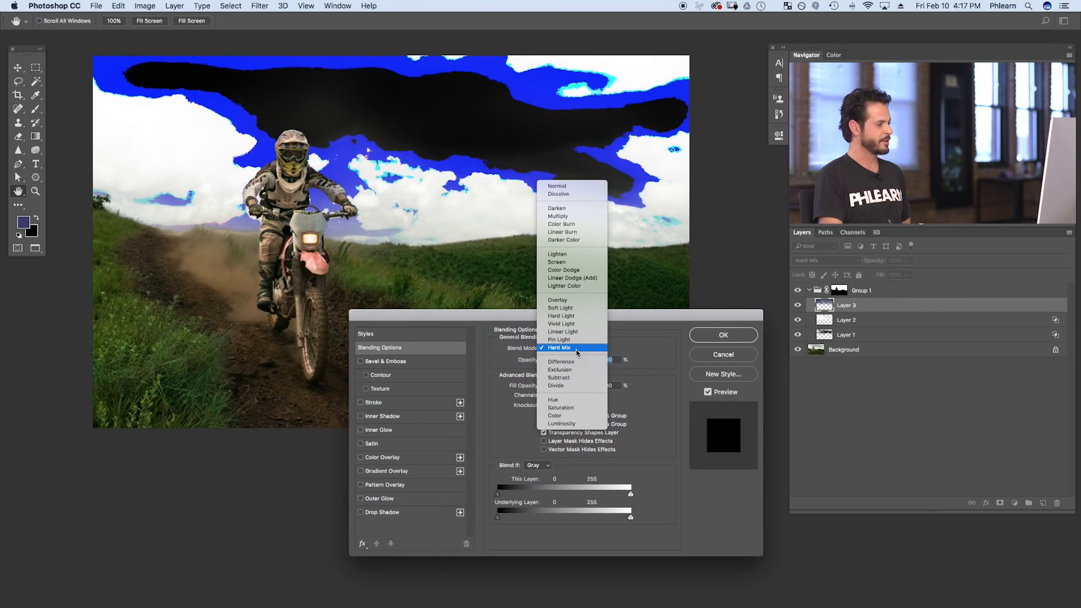
click(572, 300)
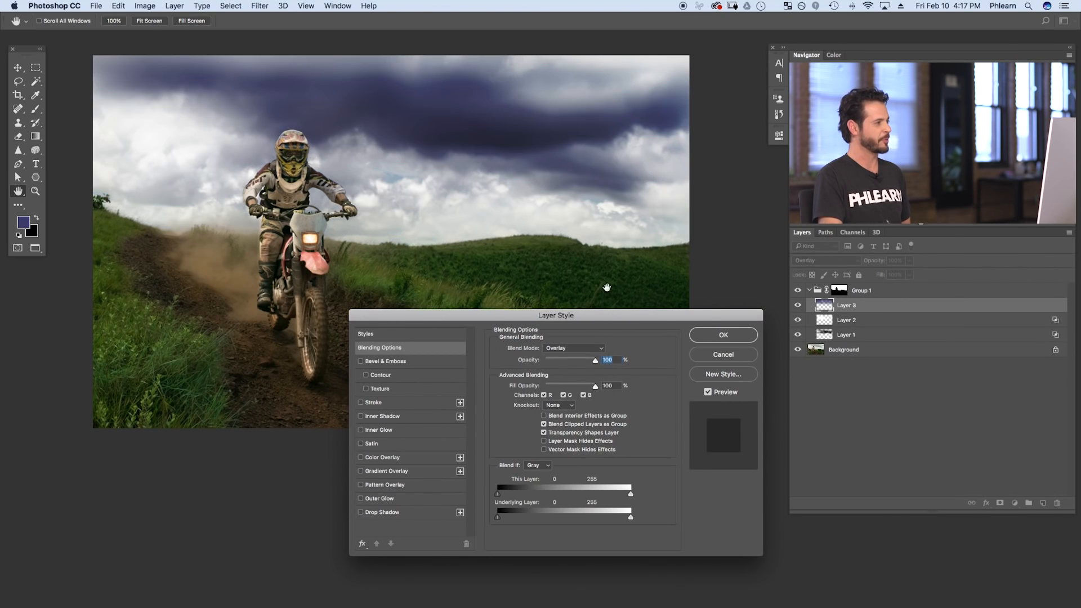
Step: Set Layer 3's blend mode to Multiply in its blending options
click(583, 349)
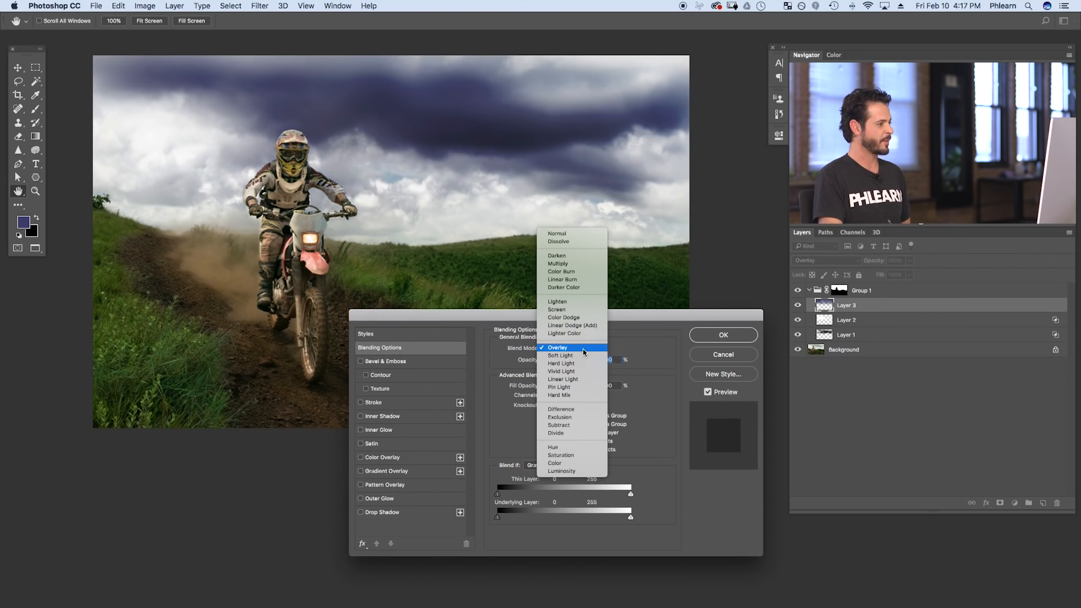
click(583, 262)
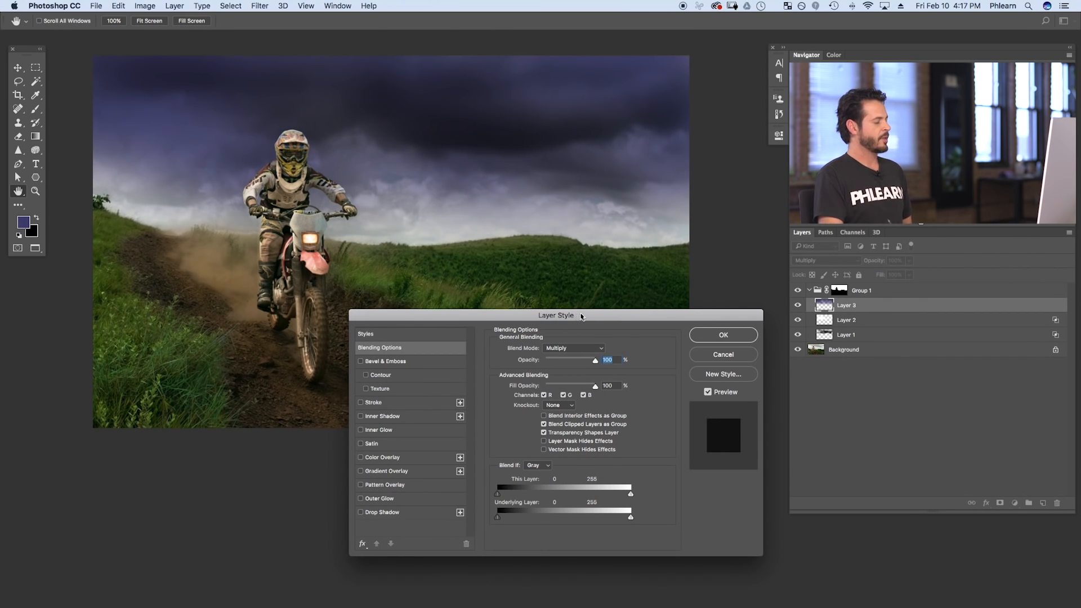
click(560, 349)
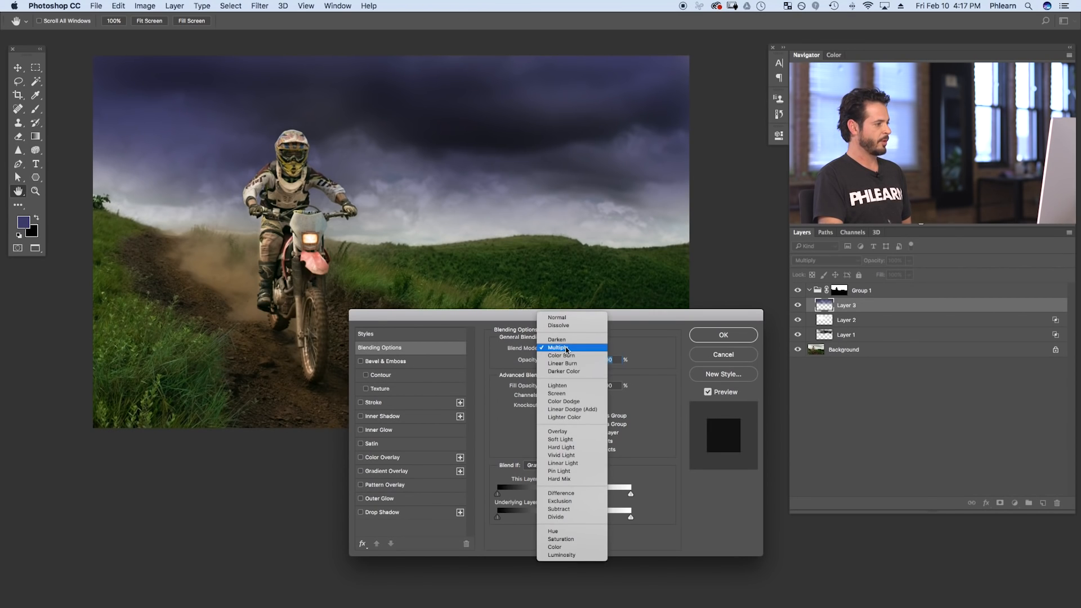
click(647, 354)
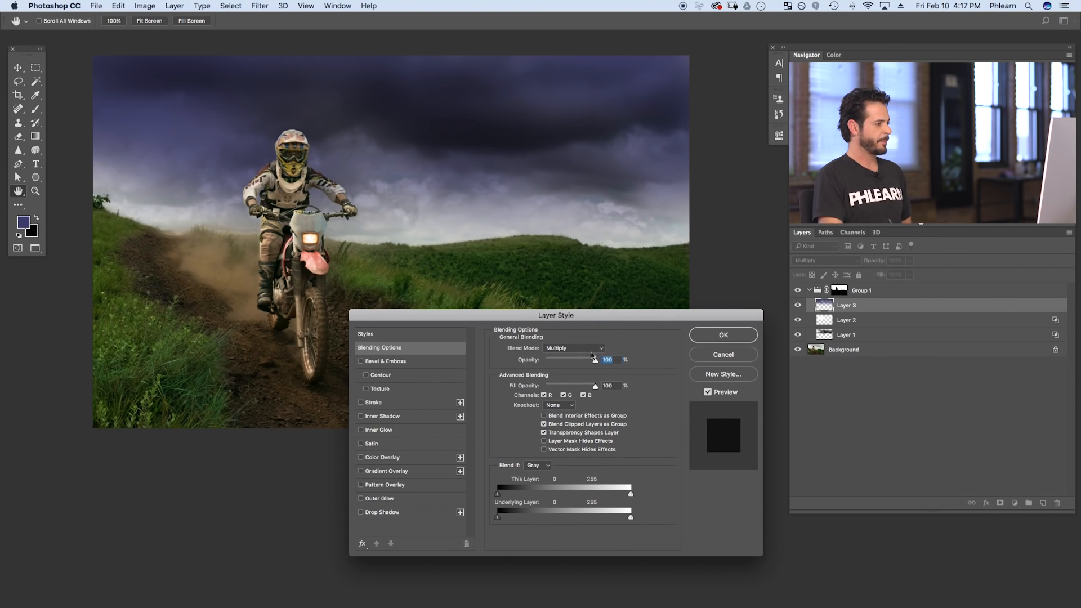
Step: Try 60% opacity on Layer 3, restore 100%, and try splitting the underlying layer's white Blend If slider down to 0
drag(595, 363, 574, 362)
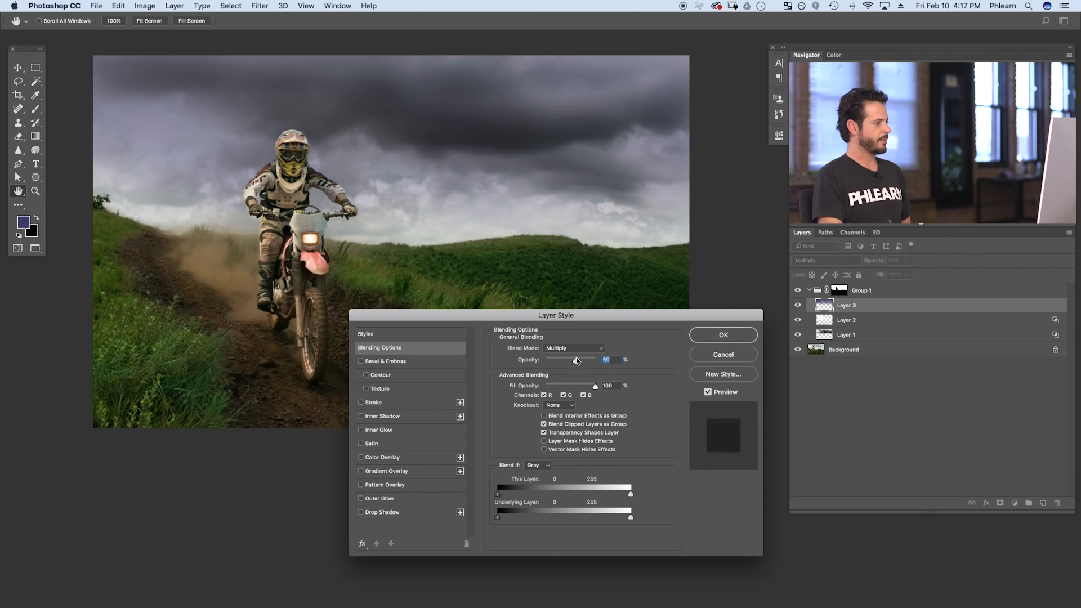
drag(576, 361, 595, 361)
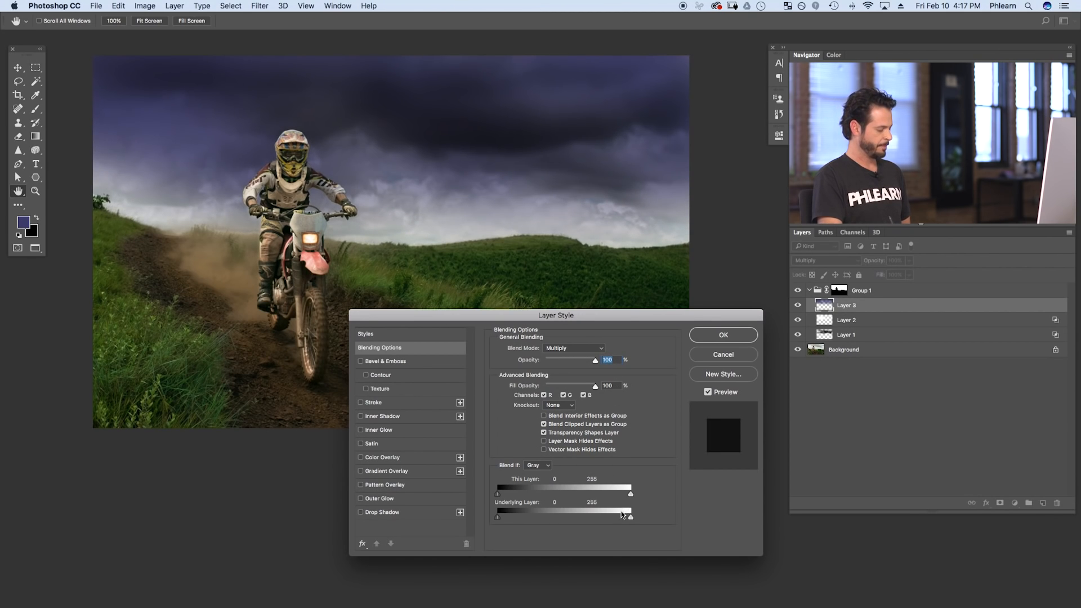
key(alt)
drag(629, 517, 488, 502)
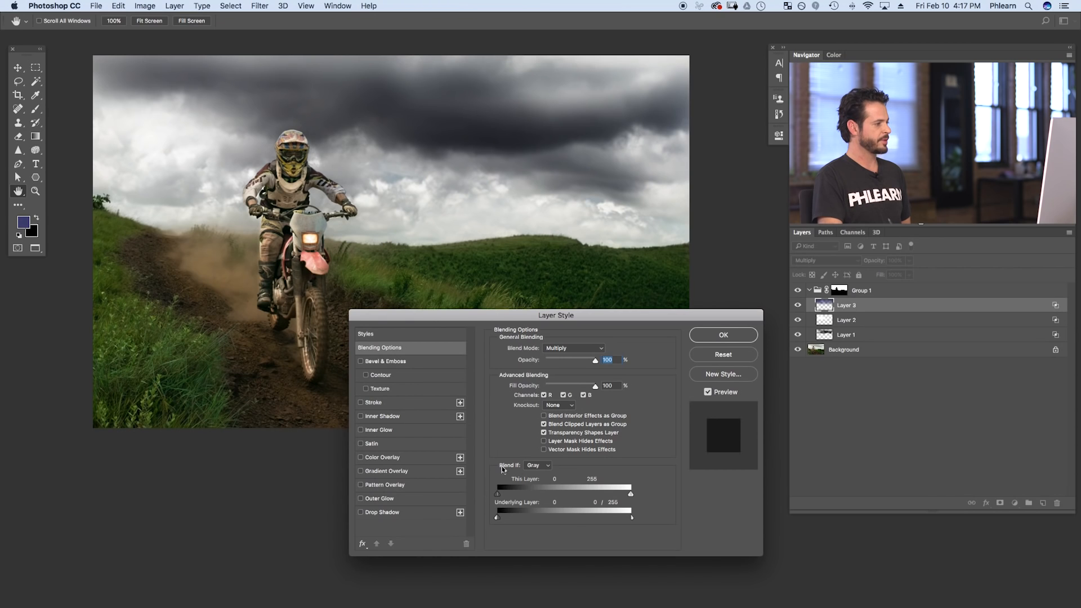
mouse_move(590, 362)
mouse_down()
mouse_move(537, 356)
mouse_move(602, 360)
mouse_up()
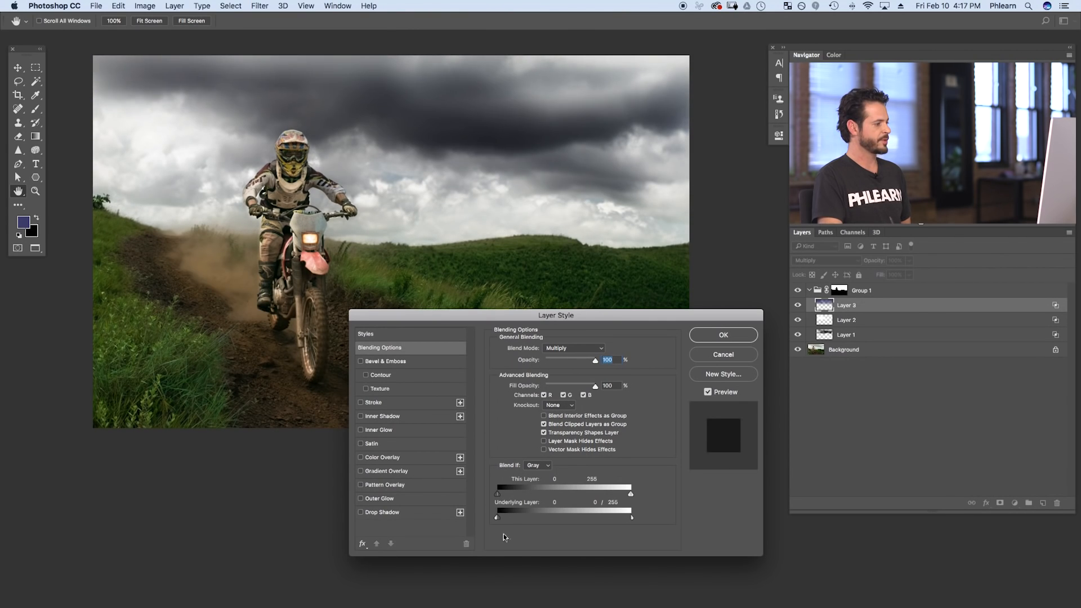
drag(503, 520, 631, 518)
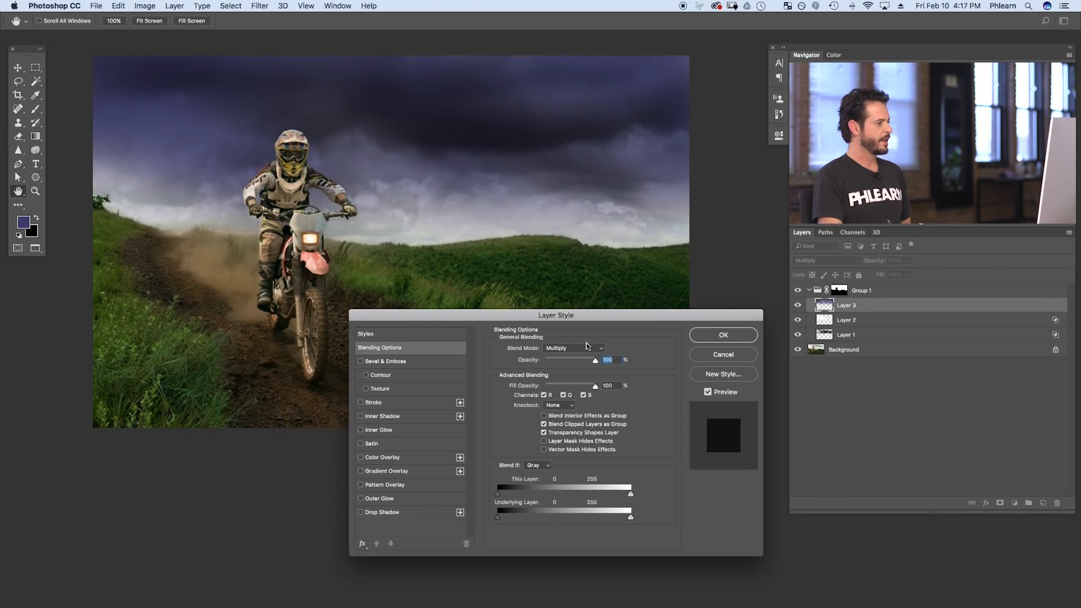
Step: Lower Layer 3's opacity to about 36%, apply the blending options, and compare the sky with the layer off and on
drag(595, 360, 564, 355)
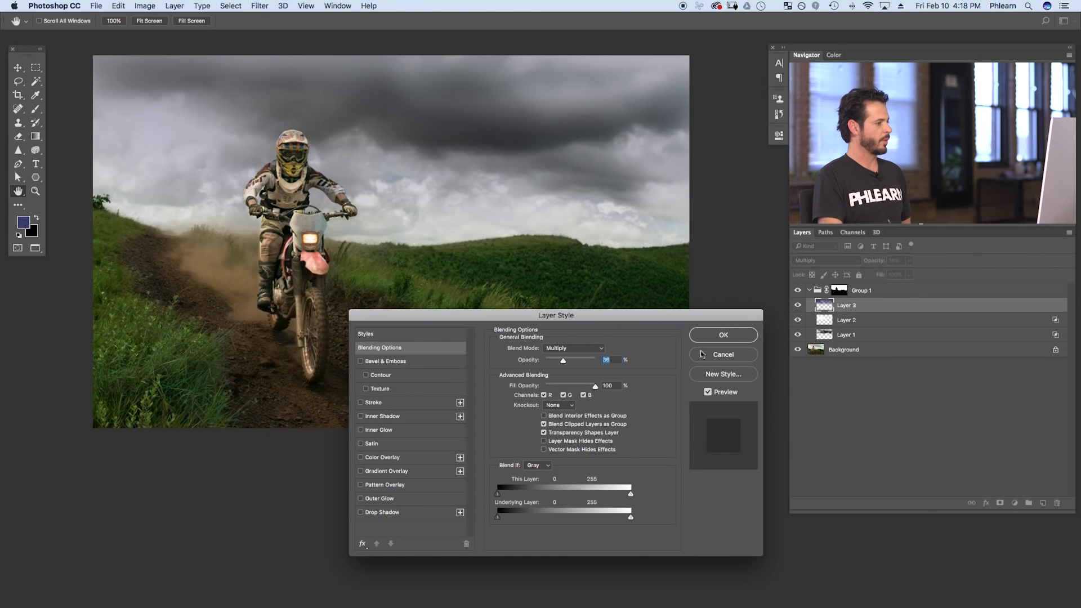
click(723, 335)
click(798, 306)
click(797, 306)
click(798, 306)
click(798, 306)
click(797, 307)
click(797, 306)
click(798, 307)
click(798, 307)
click(797, 307)
click(797, 307)
click(798, 307)
click(798, 307)
Step: Reduce Layer 3's opacity to 28% and compare the sky again with the layer off and on
drag(871, 262, 869, 260)
click(799, 306)
click(799, 305)
click(799, 305)
click(799, 305)
click(799, 306)
click(799, 306)
click(799, 306)
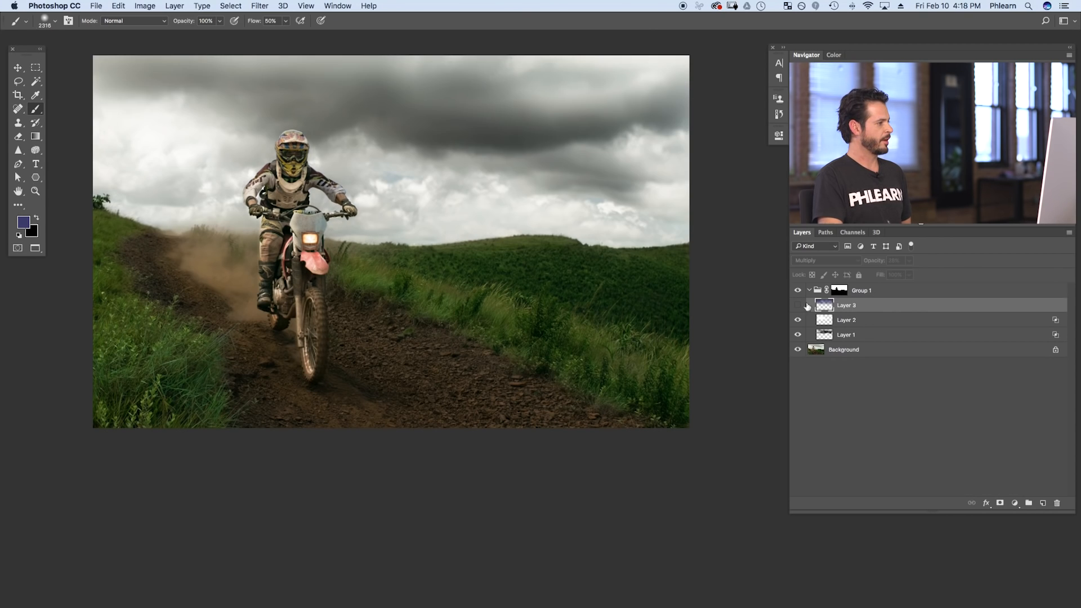
click(797, 306)
click(797, 307)
click(797, 307)
click(798, 307)
click(798, 307)
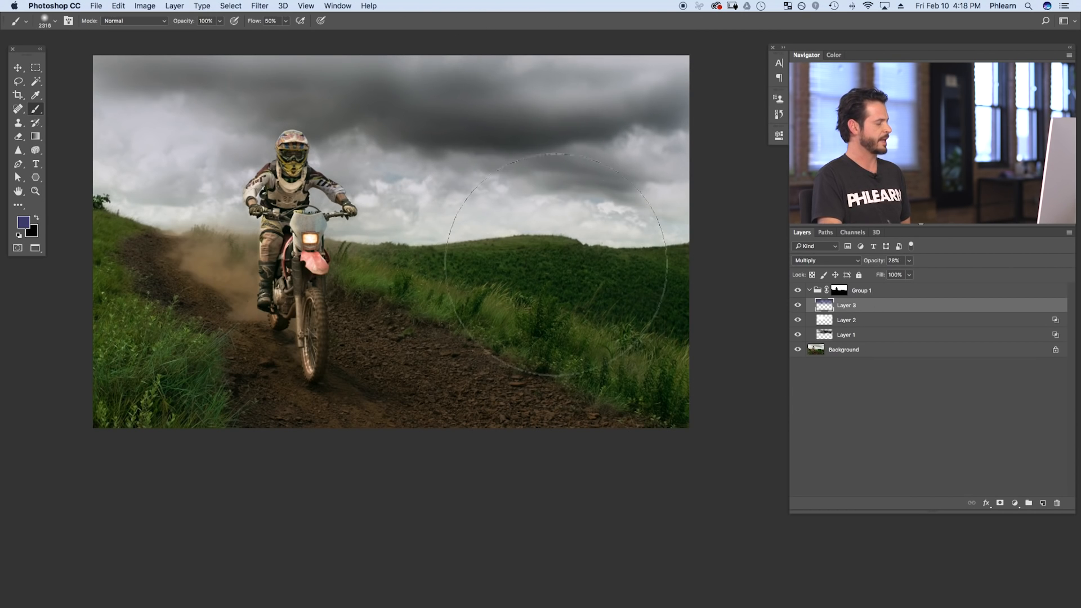
Step: Compare the photo with and without Group 1, collapse the group, and add a new layer above it
drag(446, 326, 475, 382)
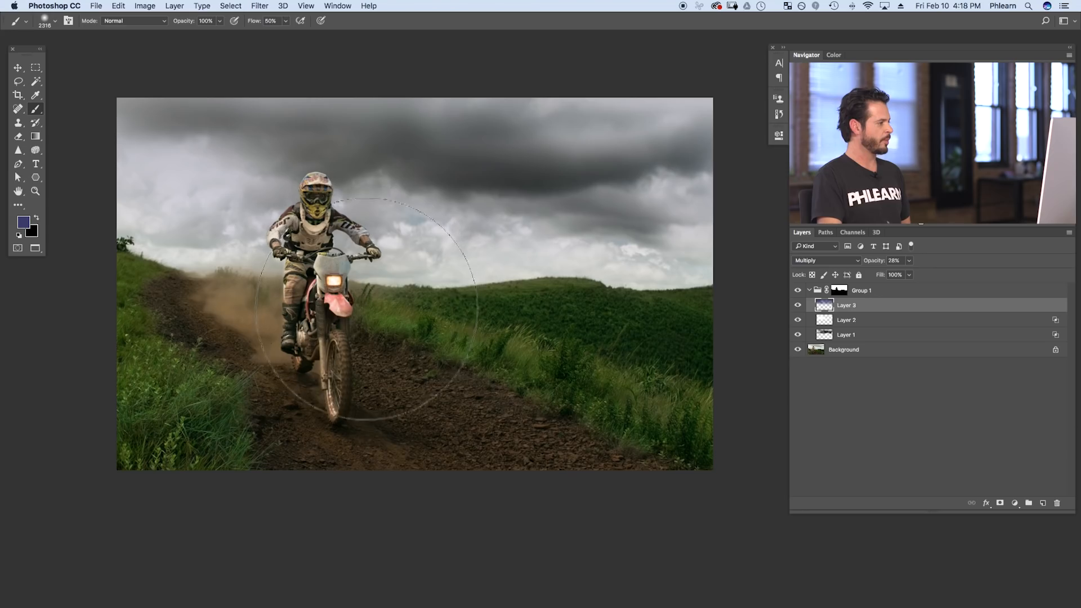
drag(332, 293, 394, 280)
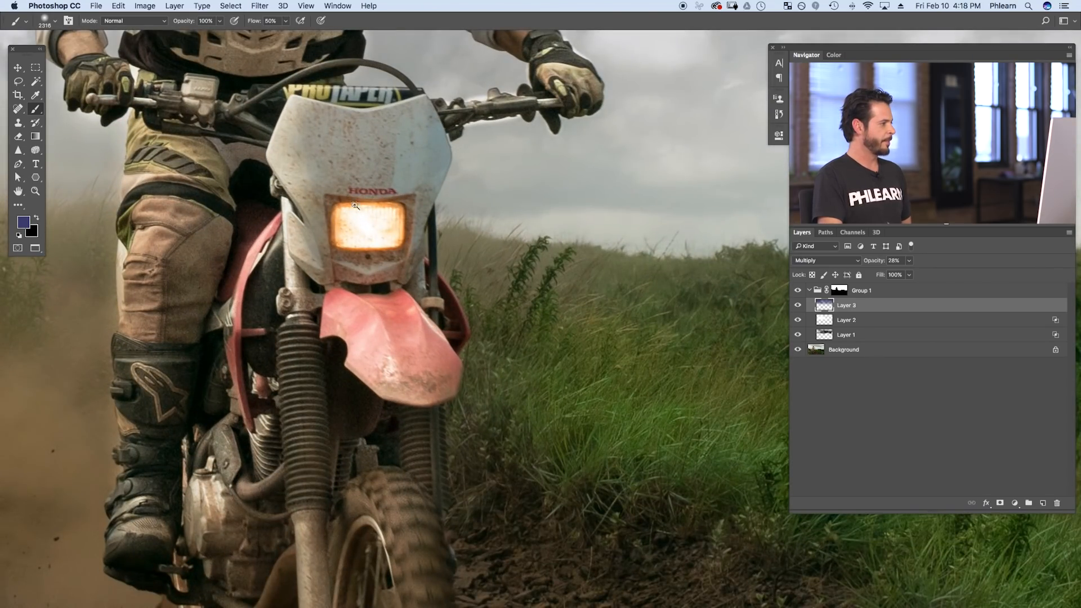
drag(382, 229, 326, 239)
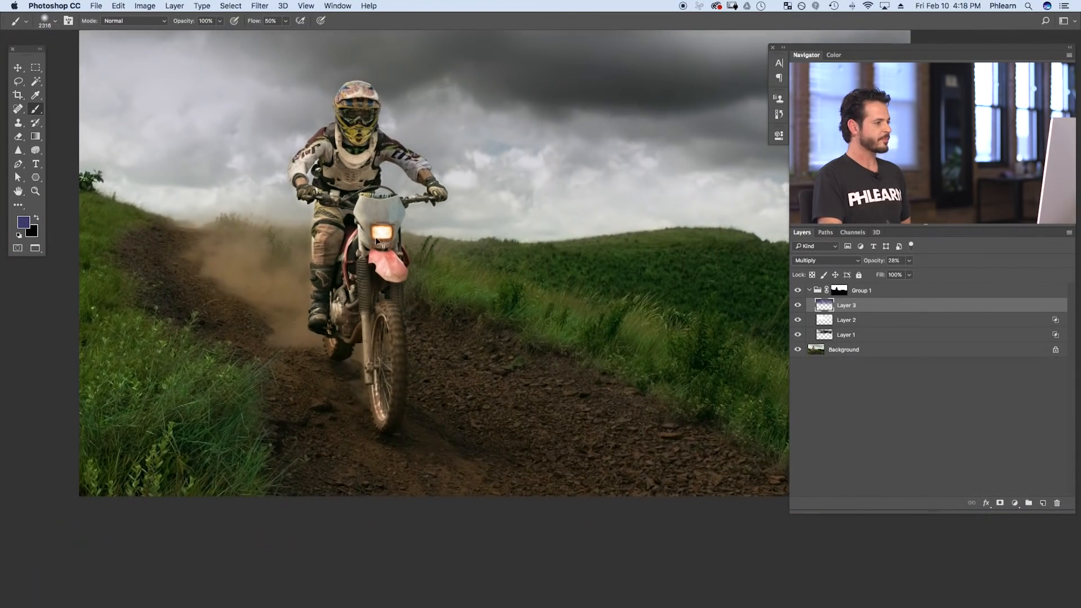
click(808, 291)
click(797, 290)
click(798, 291)
click(809, 290)
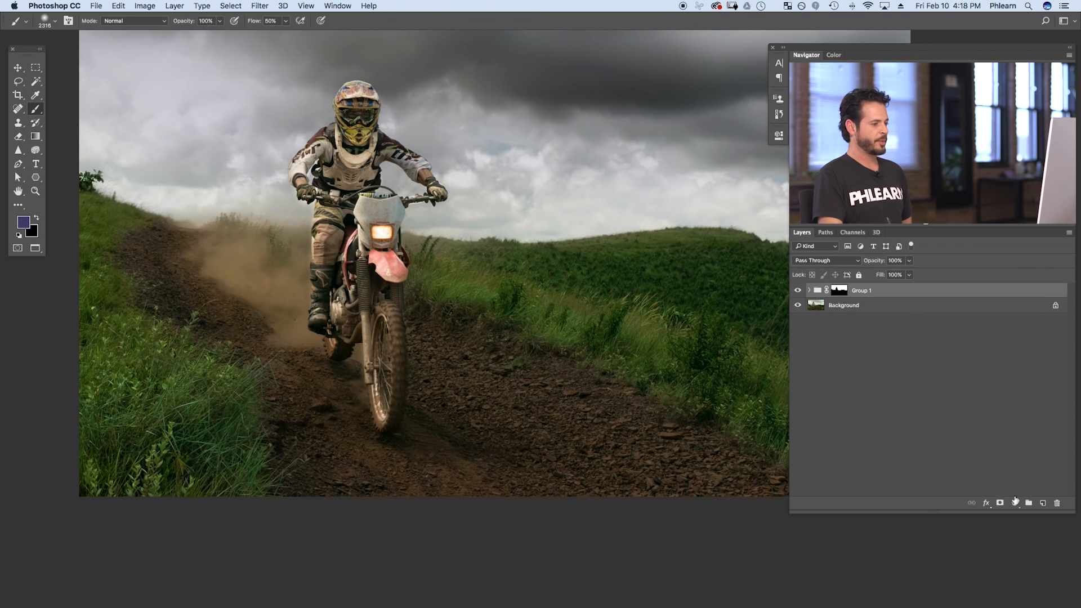
click(1042, 502)
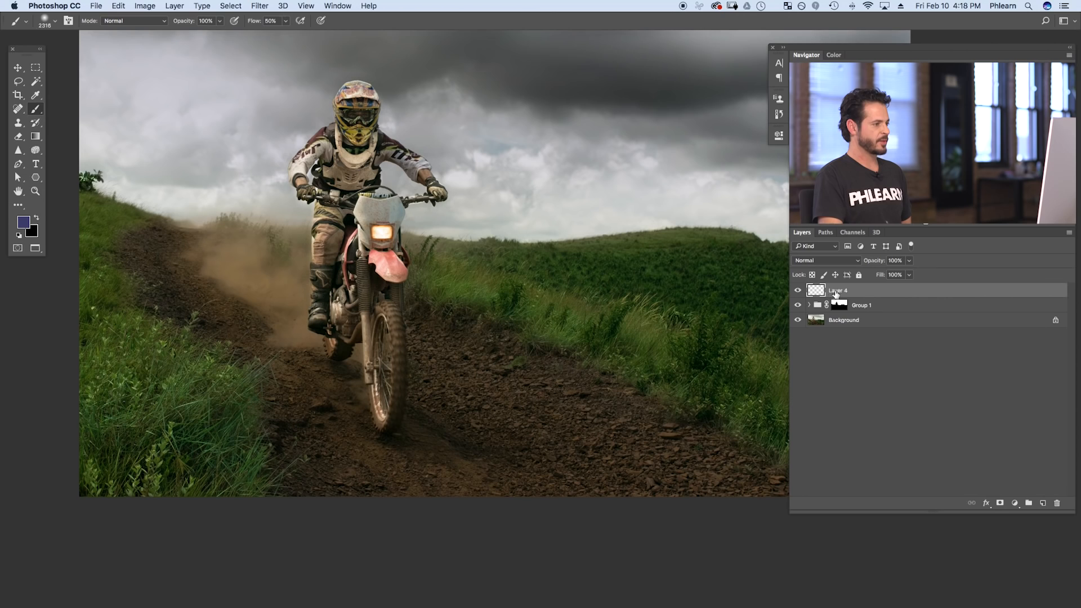
Step: Choose the Gradient tool with the Foreground to Transparent preset and the radial gradient style
click(35, 137)
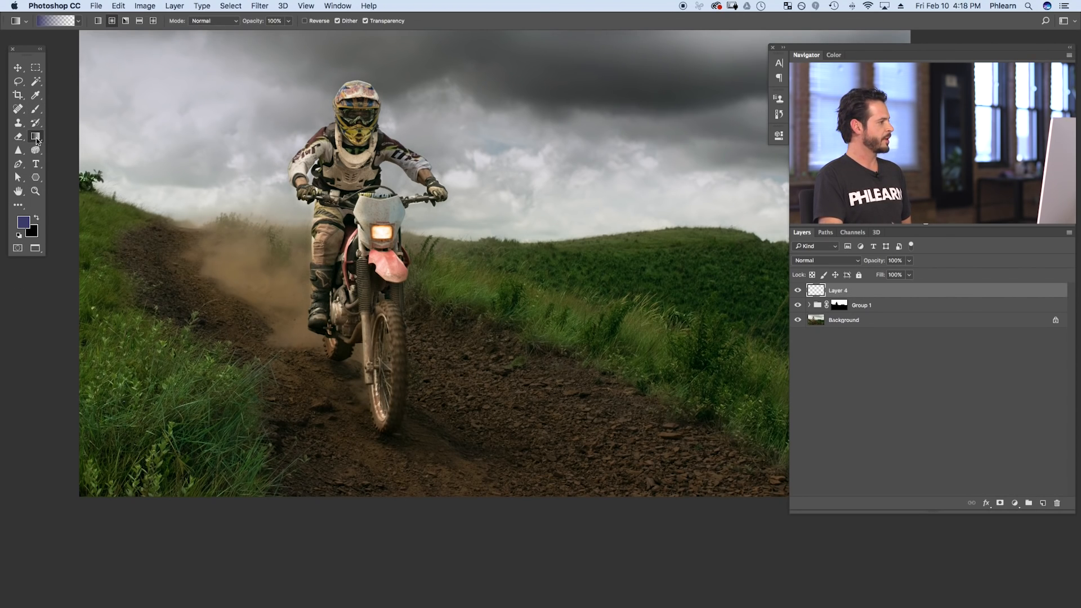
click(59, 23)
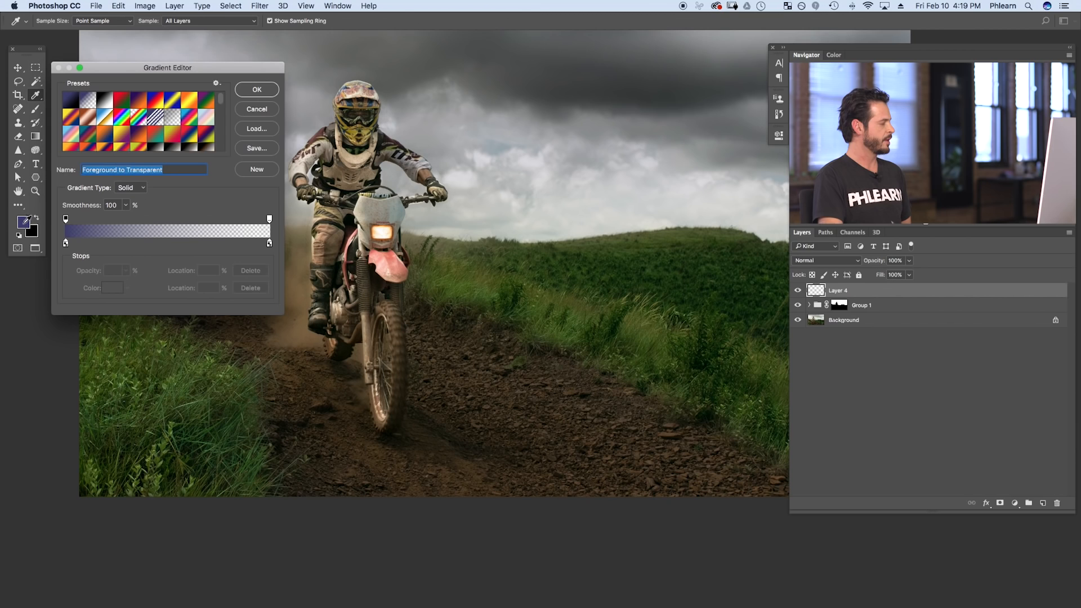
click(257, 90)
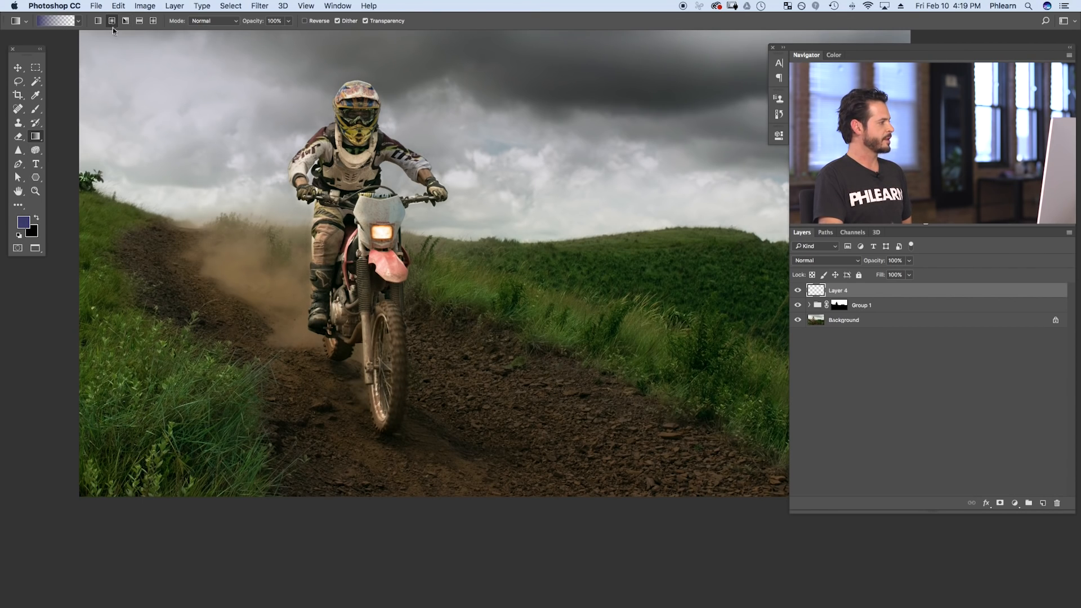
Step: Try several blue radial gradients across the sky on Layer 4, undoing each one
drag(229, 178, 279, 206)
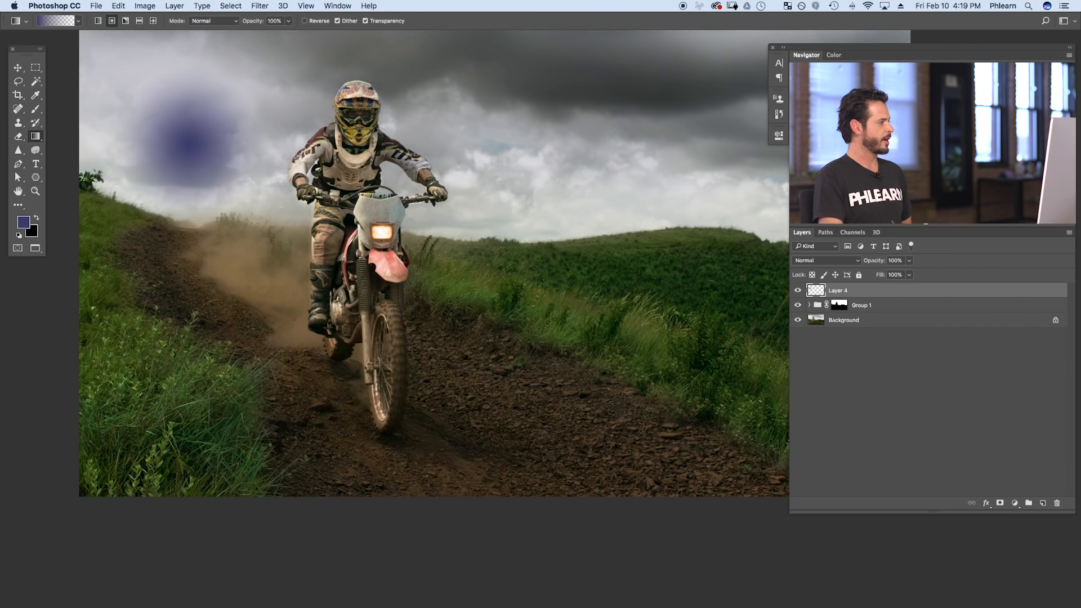
key(ctrl+z)
drag(231, 123, 168, 221)
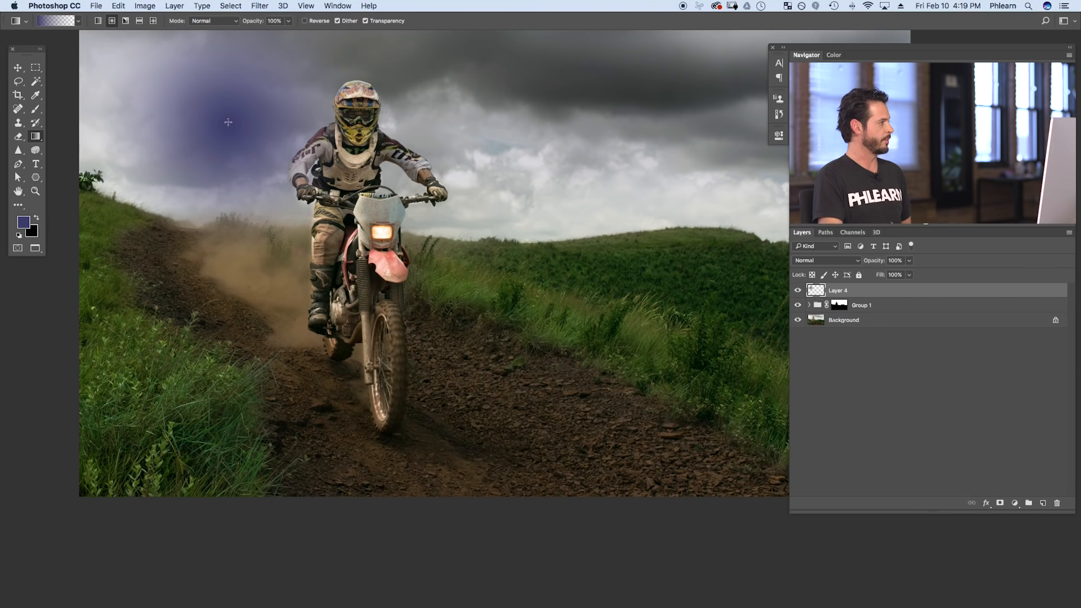
key(ctrl+z)
drag(482, 164, 473, 205)
key(ctrl+z)
Step: Set the foreground color to the orange #f2a652 sampled from the bike's headlight, and return to the Gradient tool
click(25, 225)
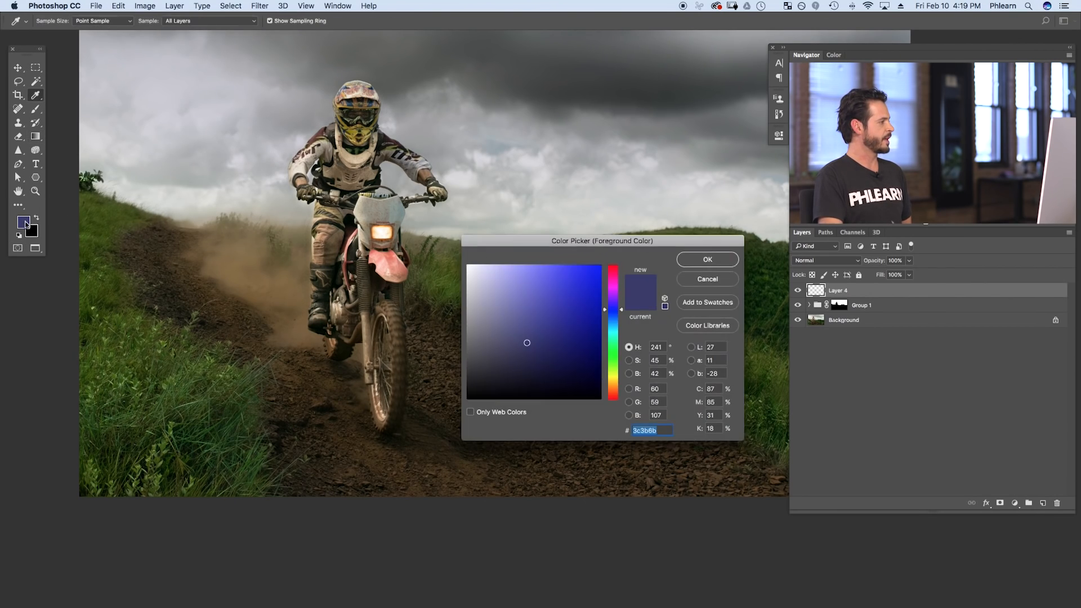
key(Return)
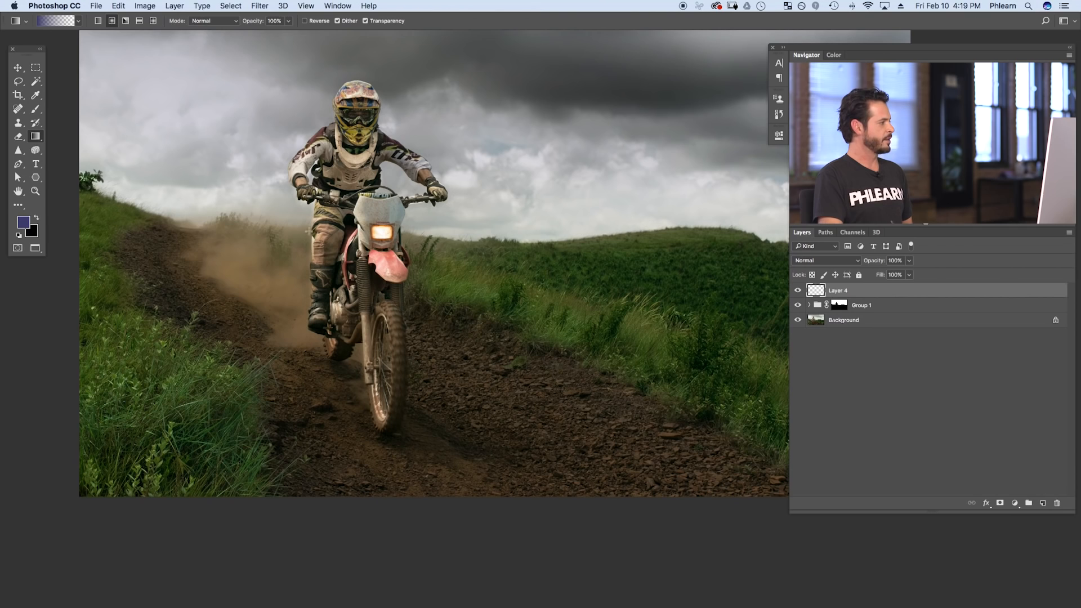
click(30, 224)
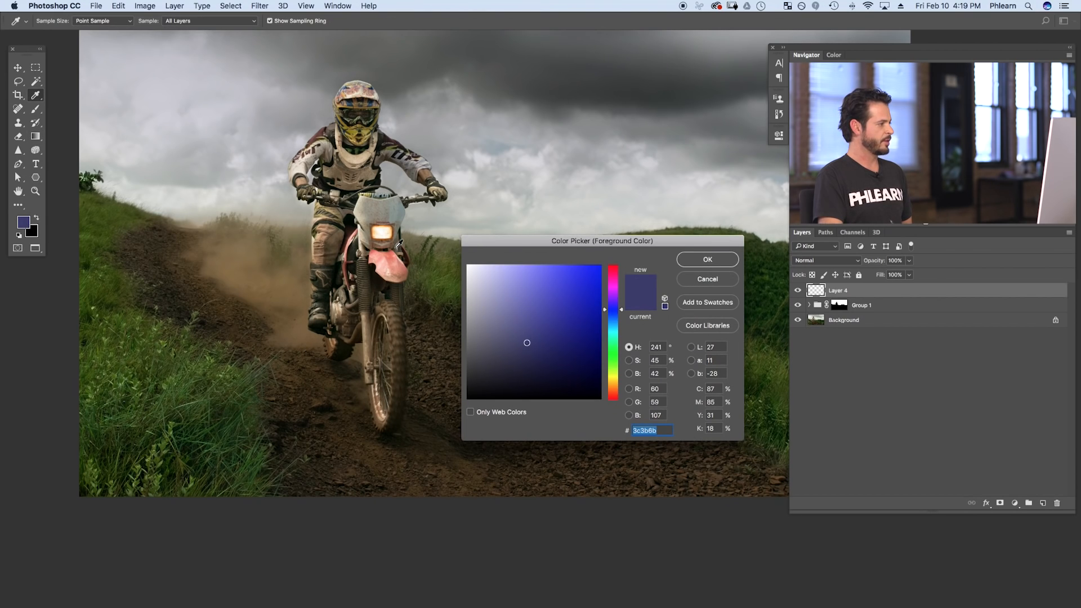
drag(391, 224, 380, 215)
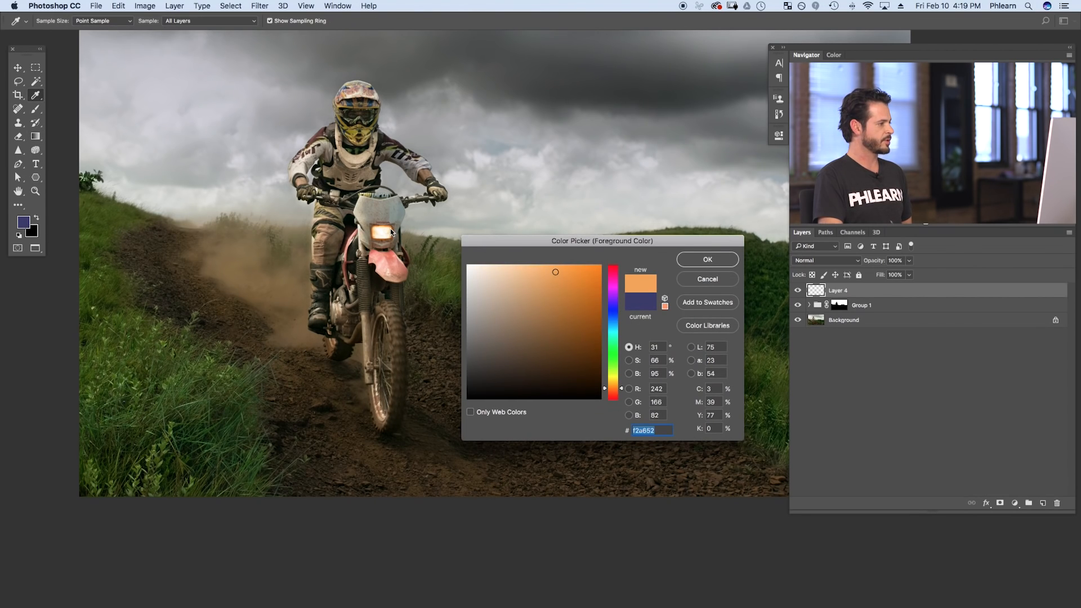
click(685, 264)
key(g)
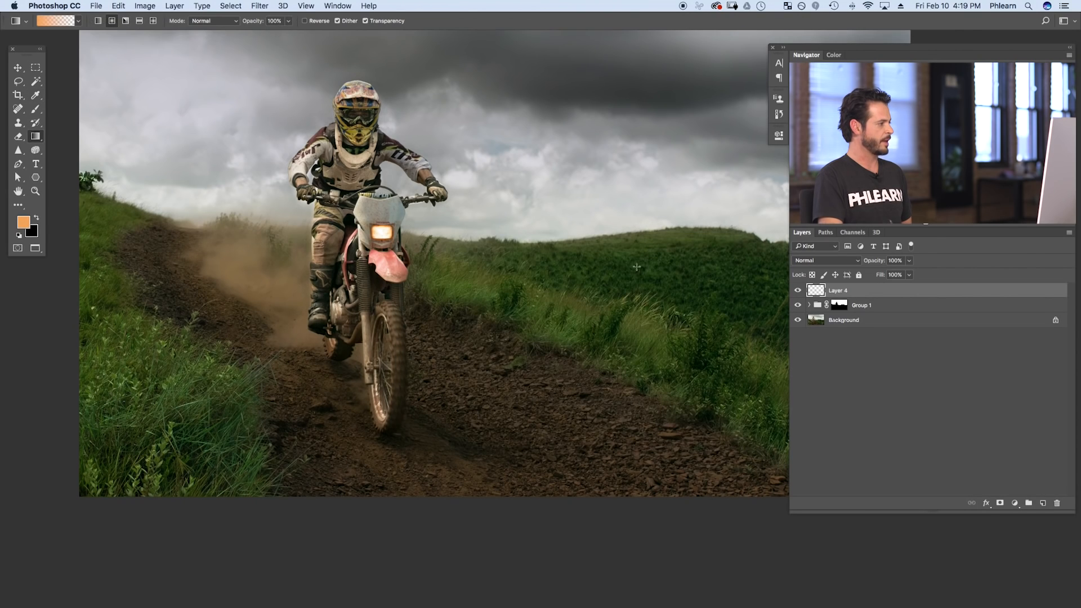
Step: Draw an orange radial gradient outward from the headlight on Layer 4, and compare it with the layer off and on
drag(382, 231, 442, 263)
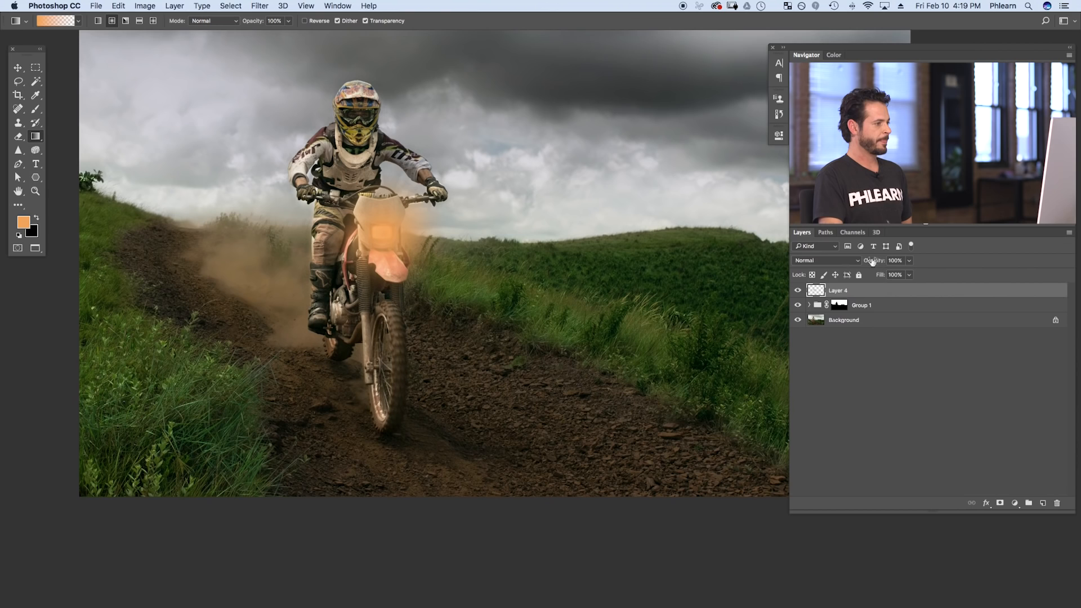
click(797, 291)
click(797, 290)
click(797, 290)
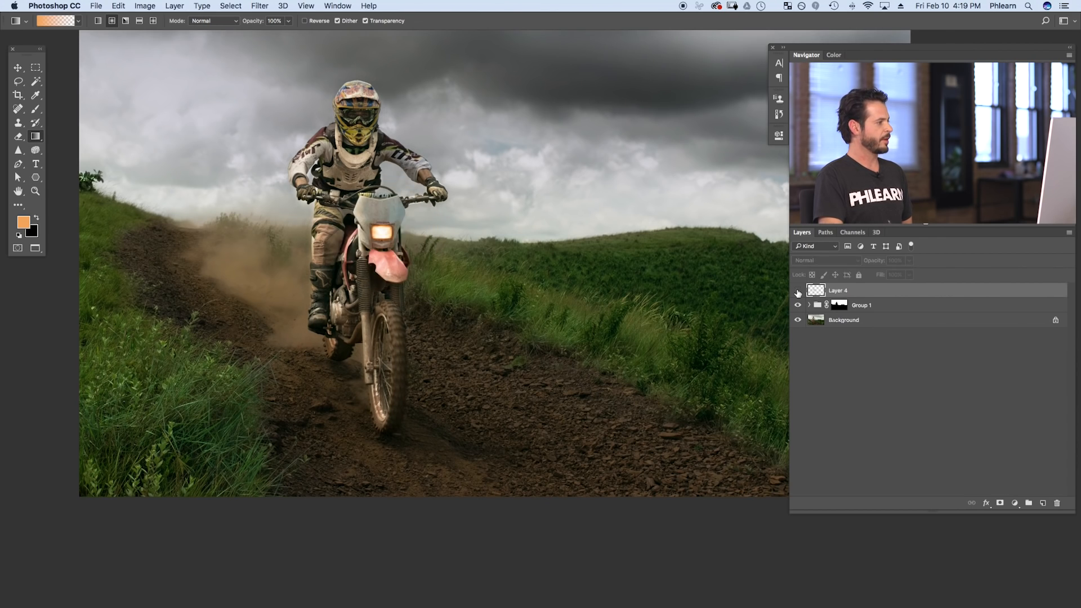
Step: Show Layer 4 again and set its blend mode to Soft Light after trying Overlay
click(797, 290)
click(822, 260)
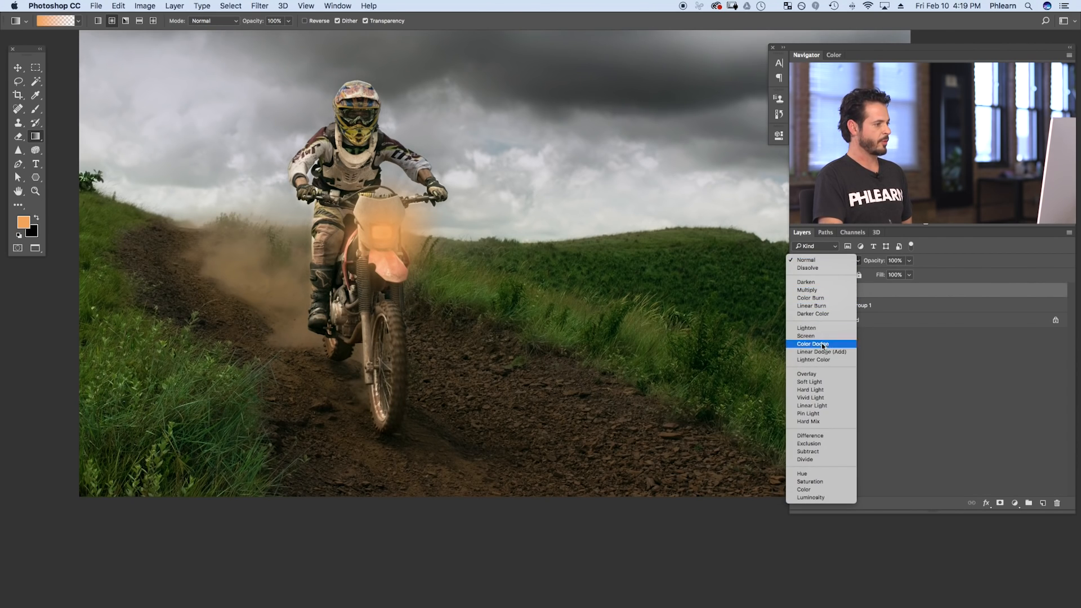
click(832, 373)
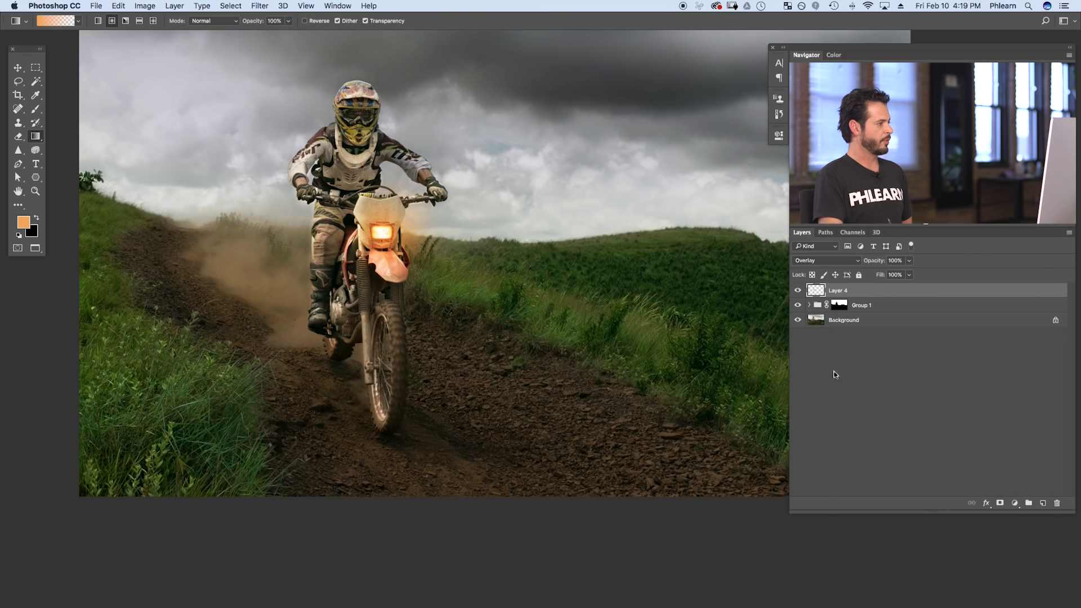
click(798, 290)
click(797, 291)
click(797, 291)
click(798, 291)
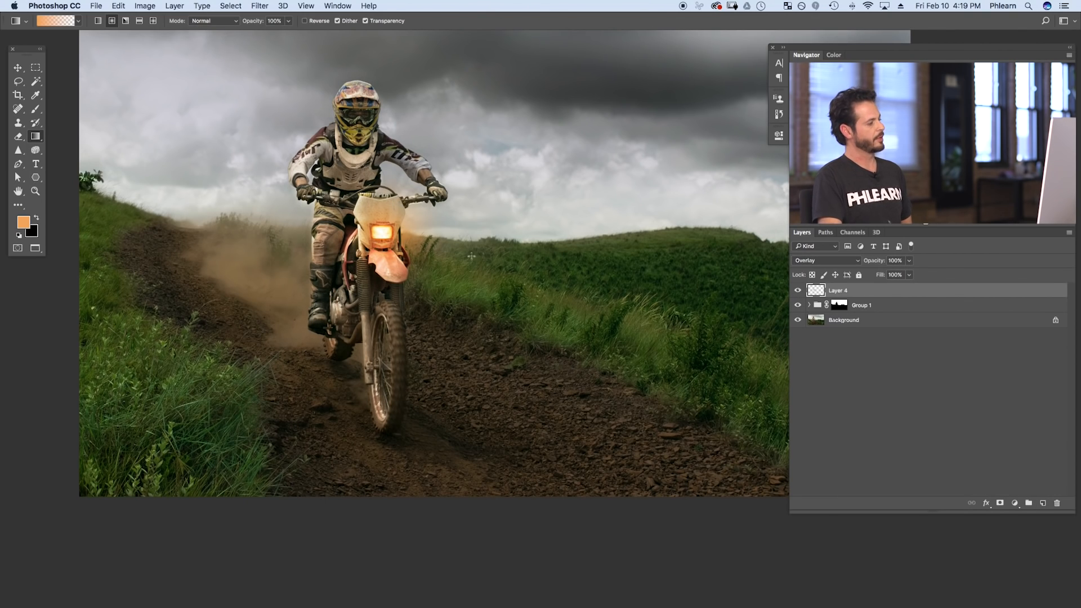
click(825, 260)
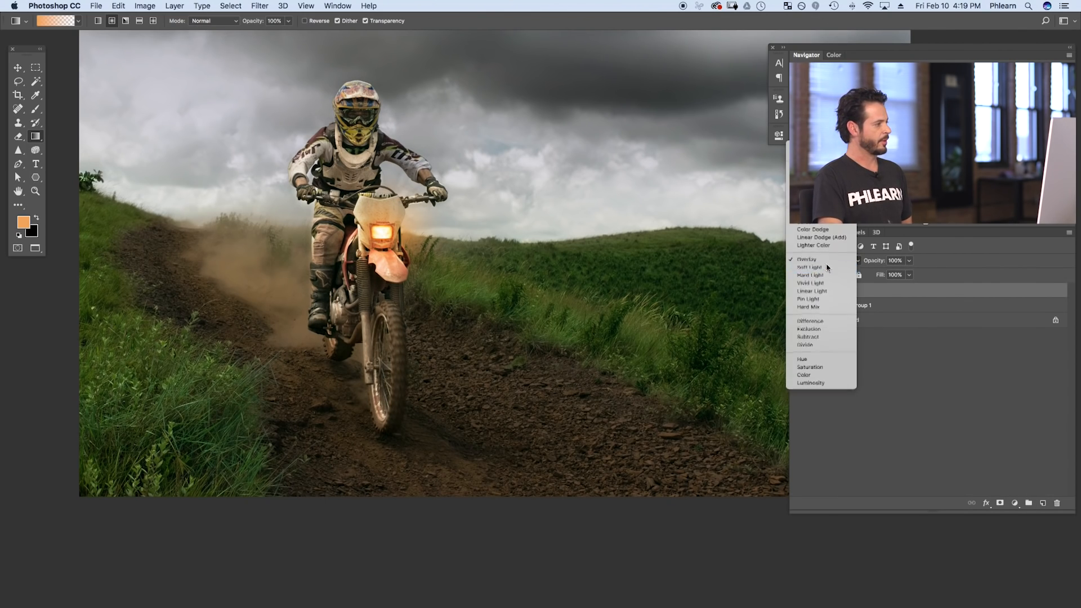
click(826, 267)
Step: Compare the headlight glow with Layer 4 switched off and on several times
click(797, 291)
click(797, 291)
click(796, 292)
click(797, 291)
click(796, 291)
click(796, 291)
click(796, 291)
click(796, 291)
click(796, 291)
click(796, 291)
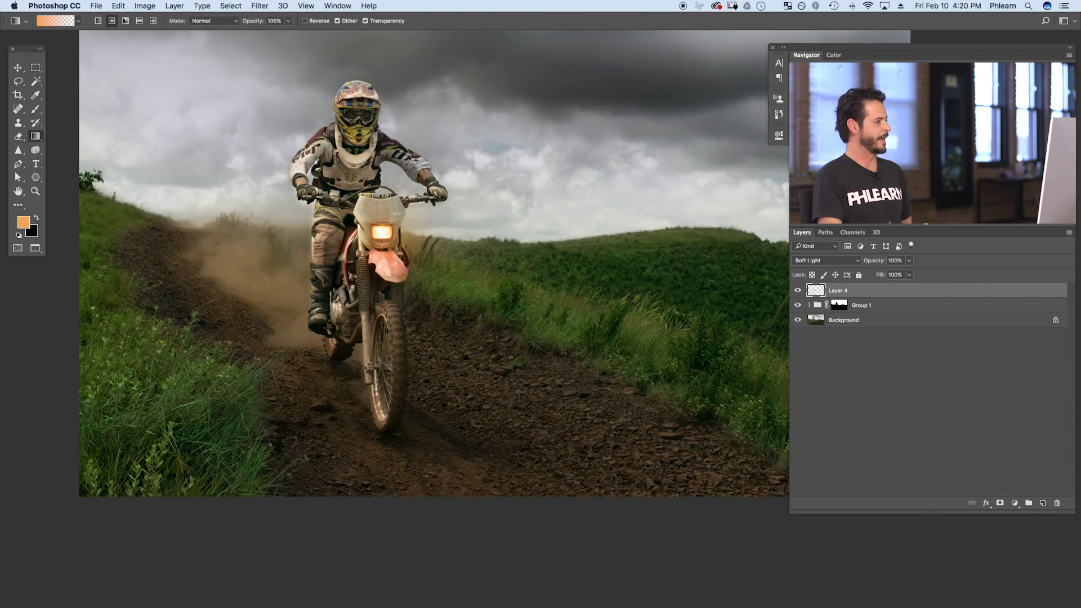
click(796, 290)
click(795, 290)
click(795, 290)
click(796, 290)
click(798, 291)
click(798, 291)
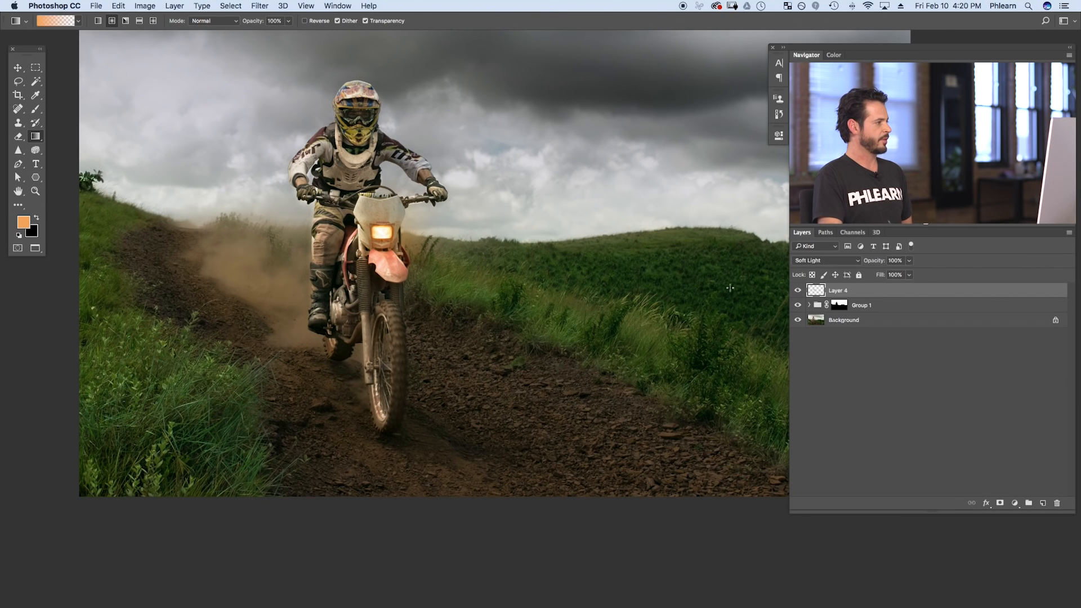
Step: Add a new layer, draw a large orange radial gradient outward from the headlight, and set the layer to Soft Light
scroll(406, 218, down, 3)
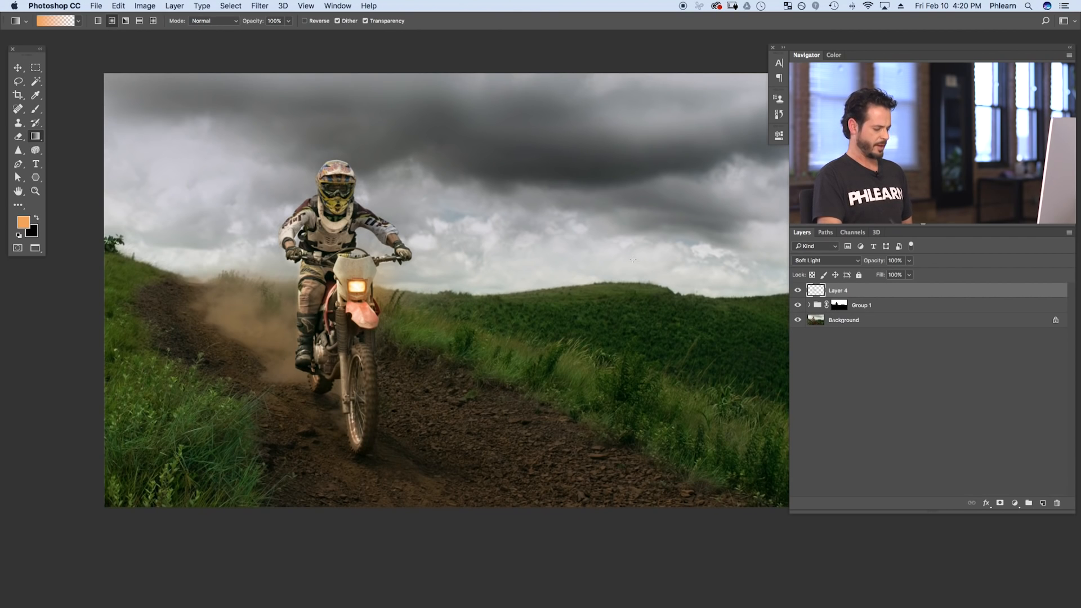
key(alt+shift+super+n)
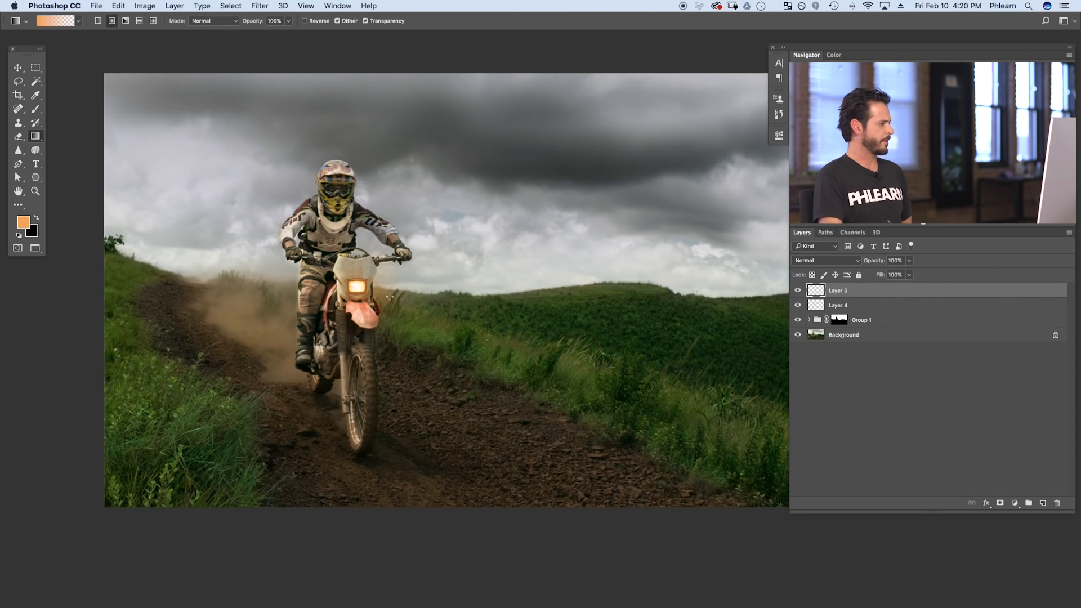
drag(527, 392, 569, 386)
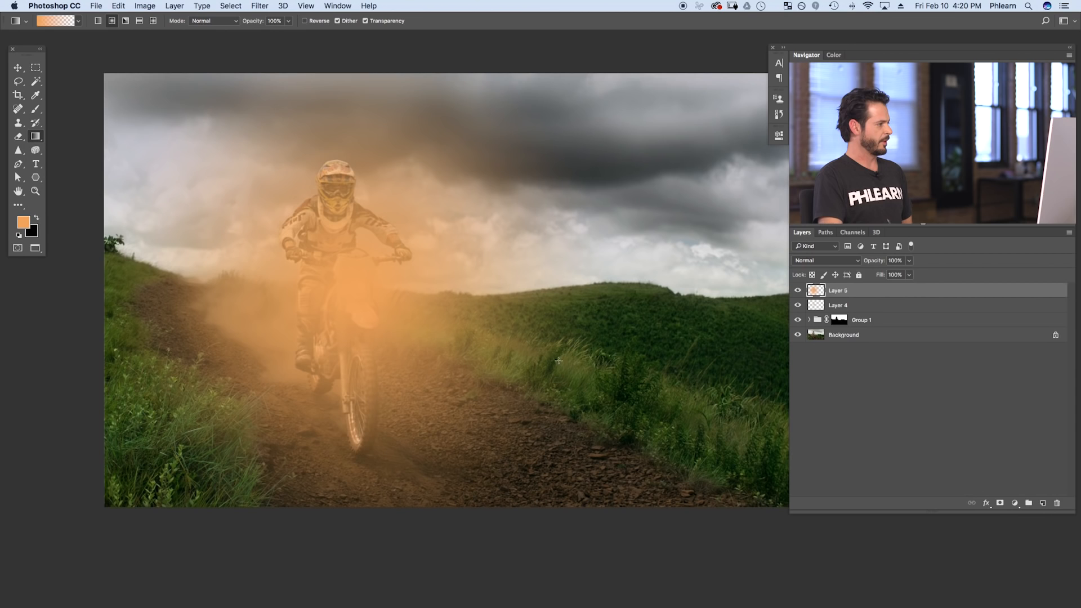
click(825, 260)
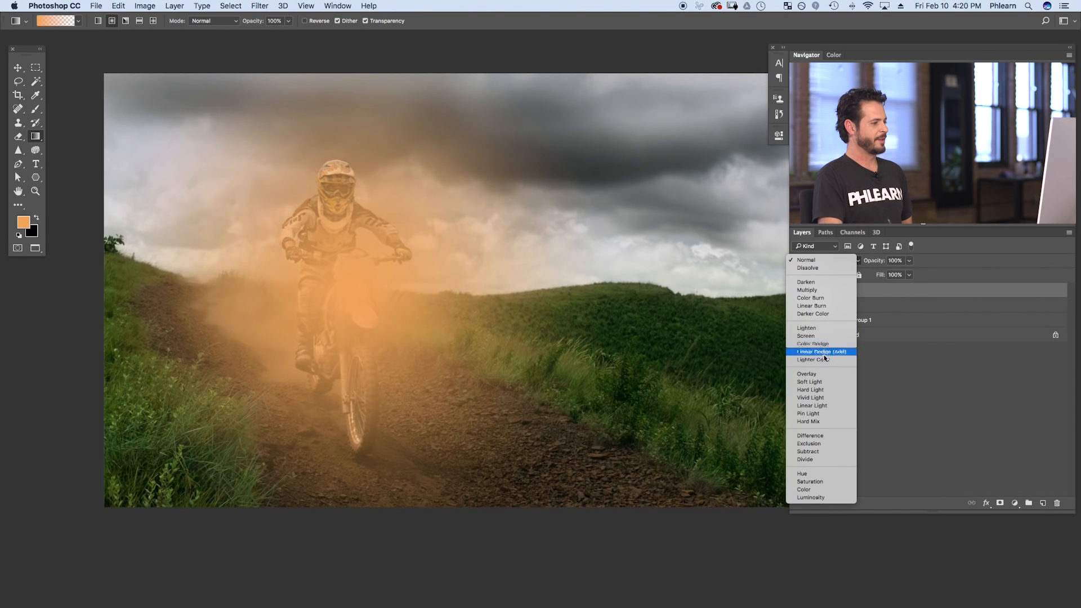
click(817, 382)
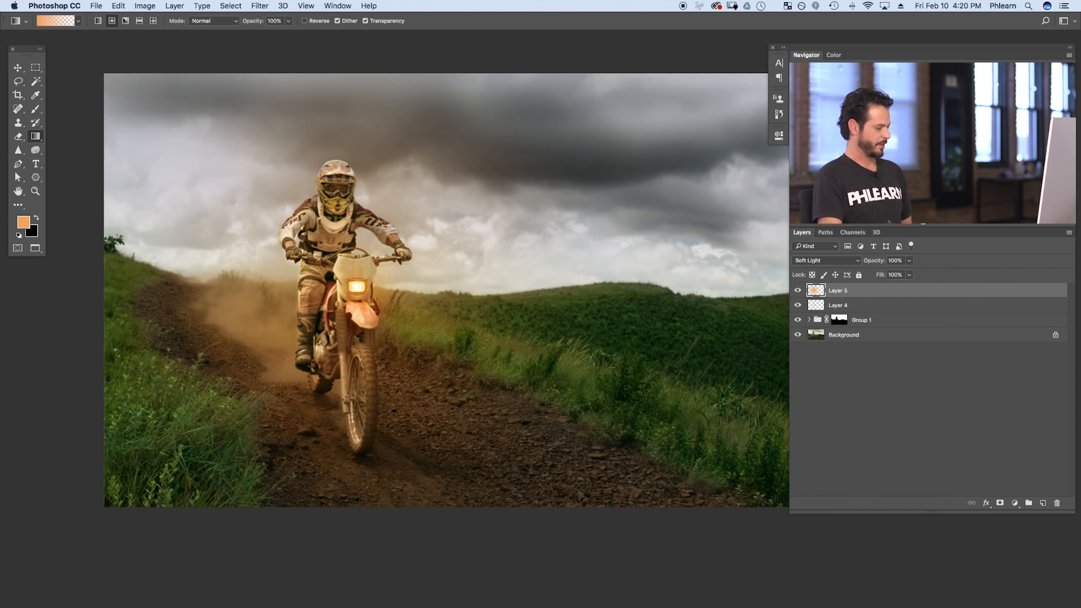
Step: Move the large orange glow off the rider toward the hillside and return Layer 5's blend mode to Normal
key(v)
drag(465, 329, 540, 336)
click(826, 260)
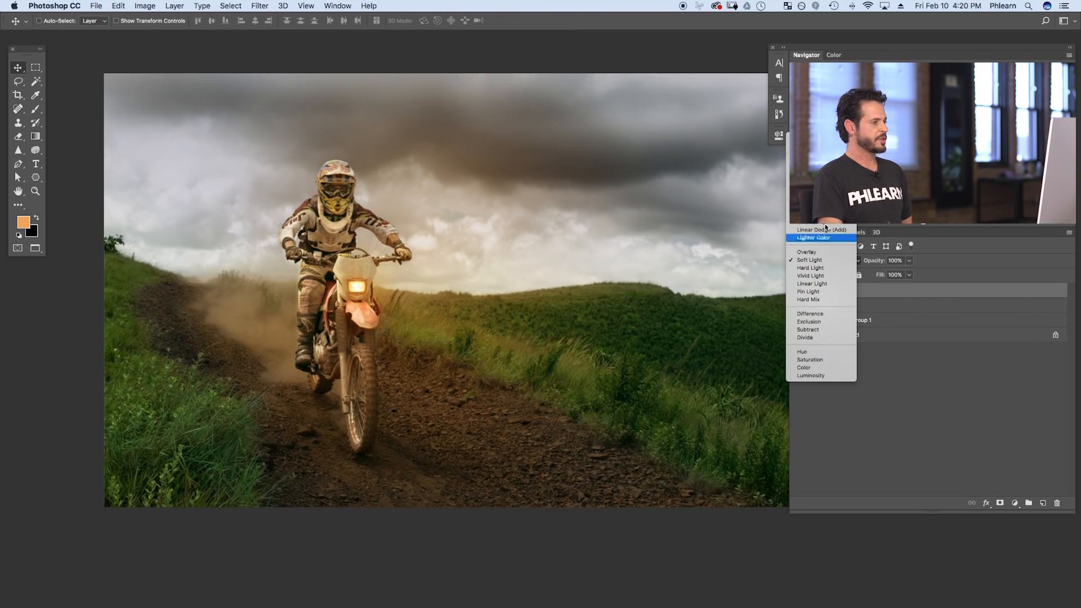
click(811, 139)
drag(481, 316, 541, 354)
Step: Free-transform the glow into a cone that narrows toward the bike, and place it over the dirt track
key(super+t)
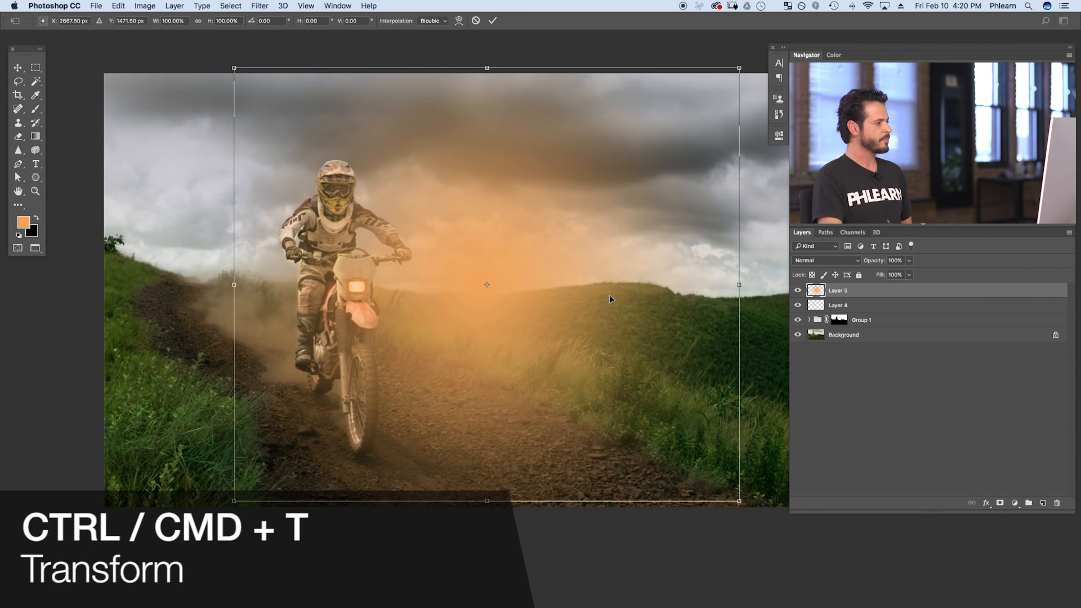
drag(558, 304, 578, 319)
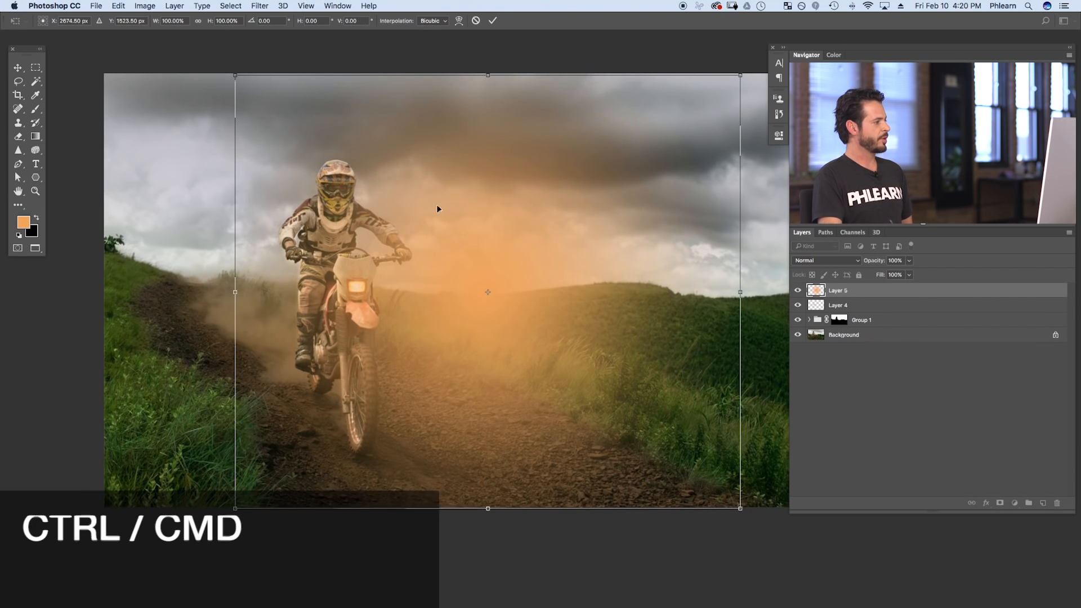
drag(236, 75, 257, 282)
drag(236, 508, 263, 330)
drag(440, 300, 606, 453)
Step: Reduce the height of the cone's wide and narrow ends and adjust its length to form a slimmer light beam
scroll(648, 421, right, 5)
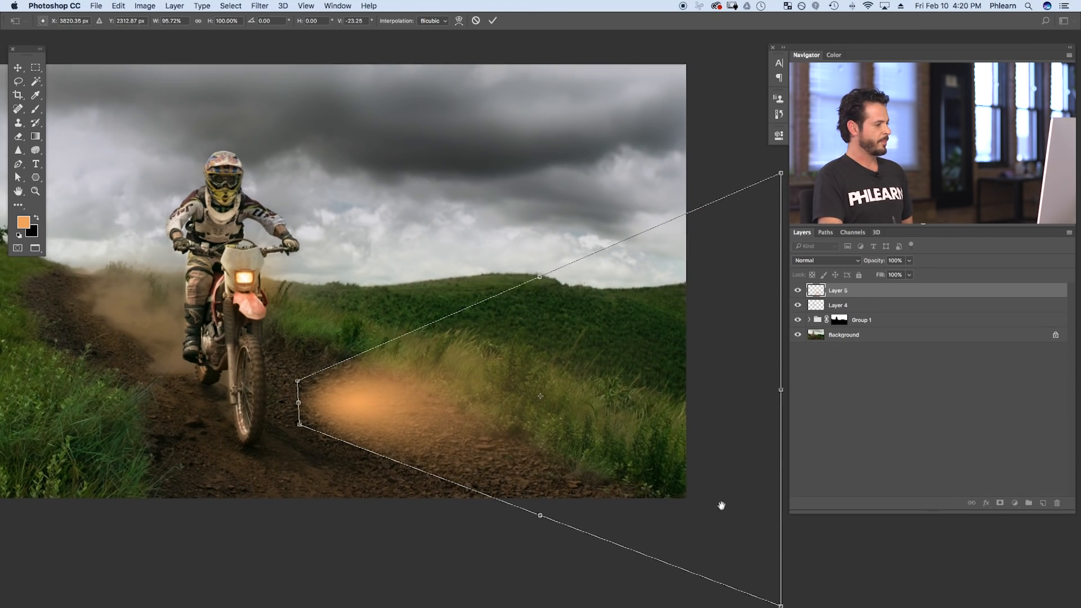
drag(726, 507, 680, 490)
drag(658, 552, 655, 439)
drag(653, 128, 652, 240)
drag(654, 341, 706, 338)
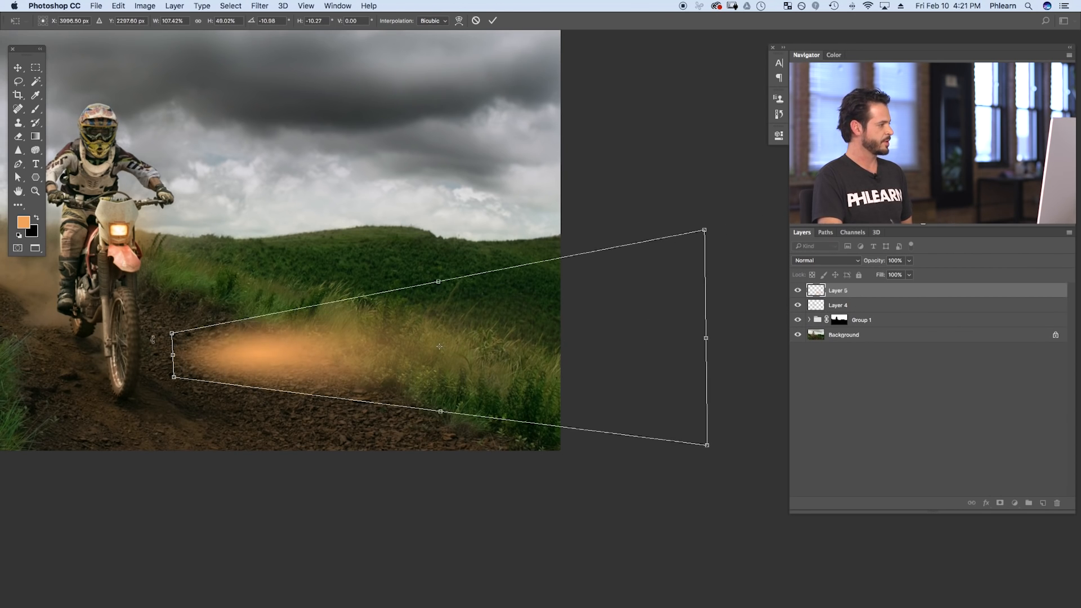
drag(174, 333, 178, 371)
drag(701, 337, 632, 342)
Step: Position the beam's narrow end on the headlight, rotate it downward about that point, and apply the transform
drag(289, 363, 228, 234)
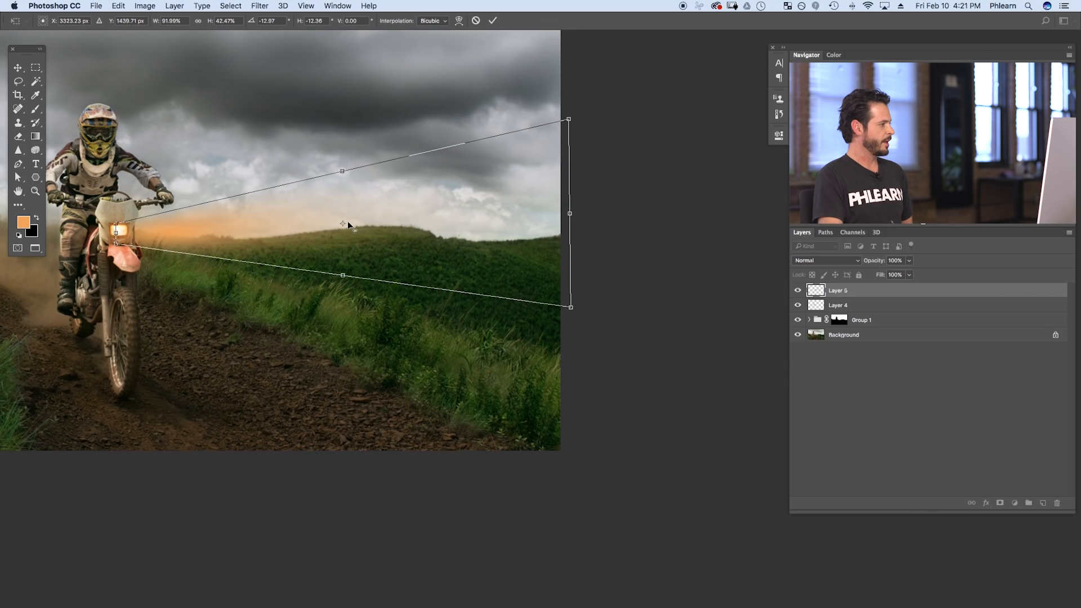
drag(343, 222, 121, 232)
drag(95, 292, 400, 340)
mouse_move(487, 330)
mouse_down()
mouse_move(474, 400)
mouse_move(484, 330)
mouse_up()
drag(392, 398, 369, 343)
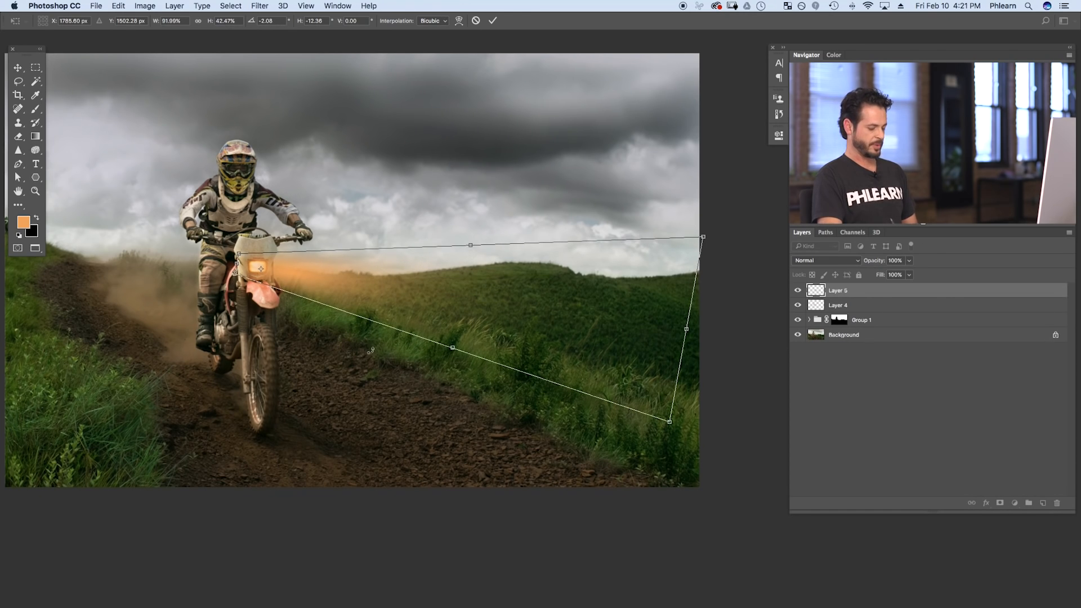
key(Return)
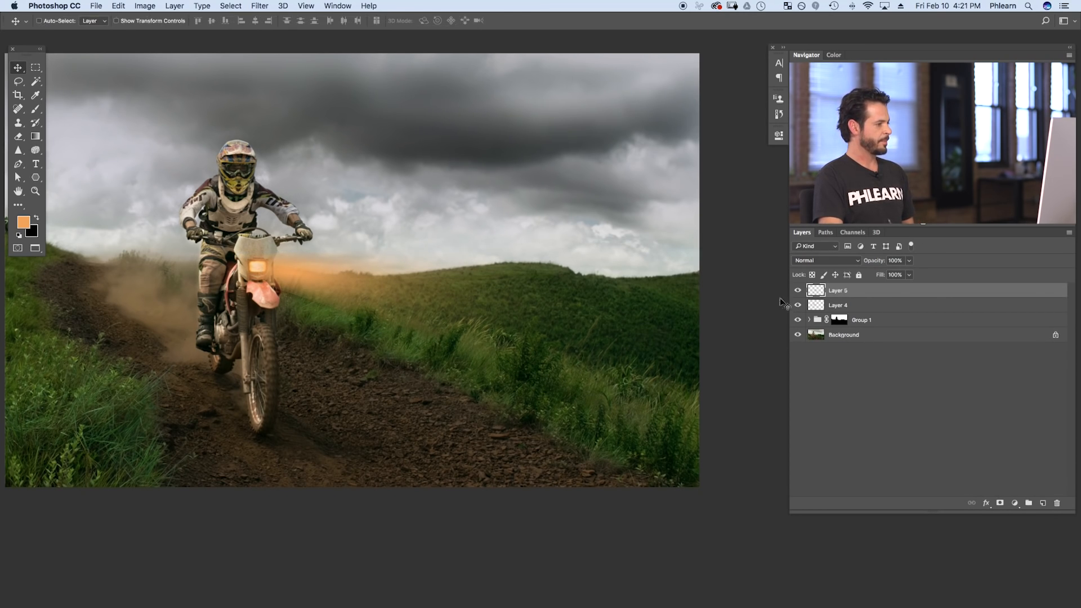
Step: Soften the light beam on Layer 5 with a Gaussian Blur of 33.1 pixels, and compare it with the layer off and on
click(796, 292)
click(794, 293)
click(794, 294)
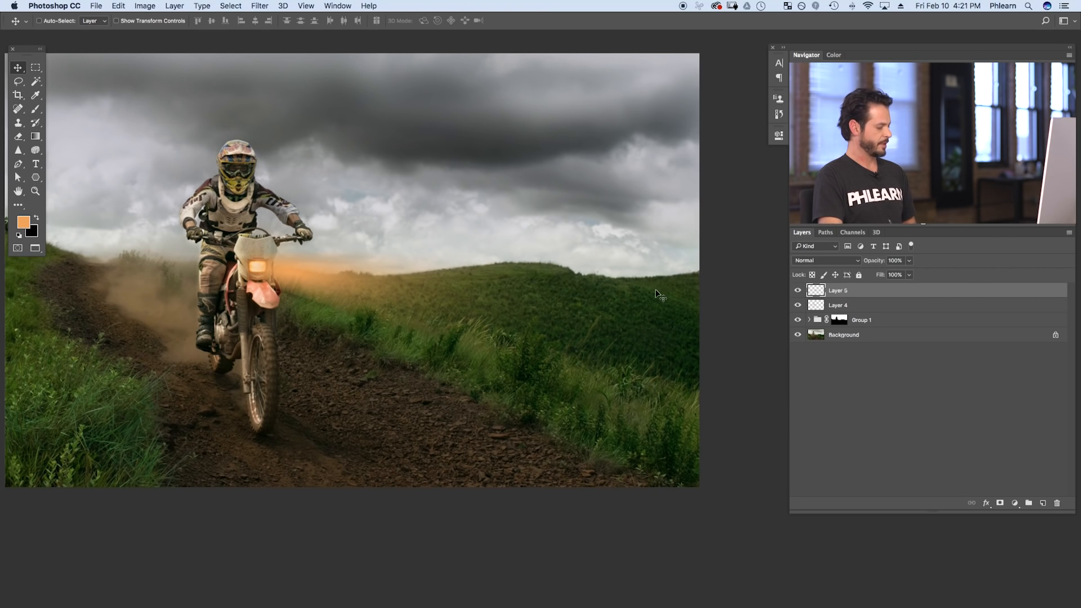
key(super+ctrl+f)
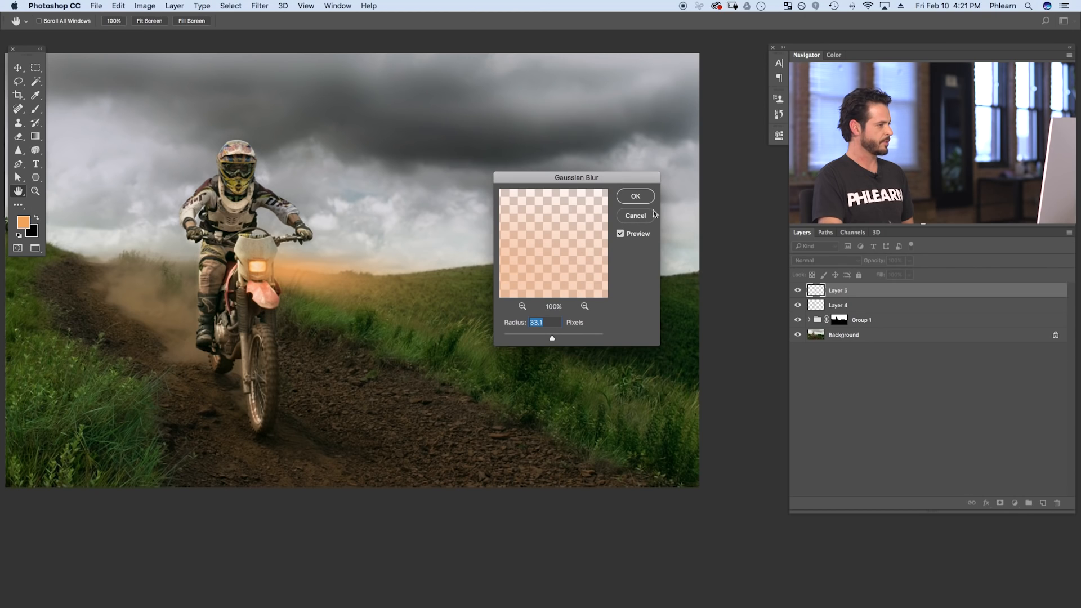
key(Return)
click(797, 290)
click(797, 290)
click(797, 290)
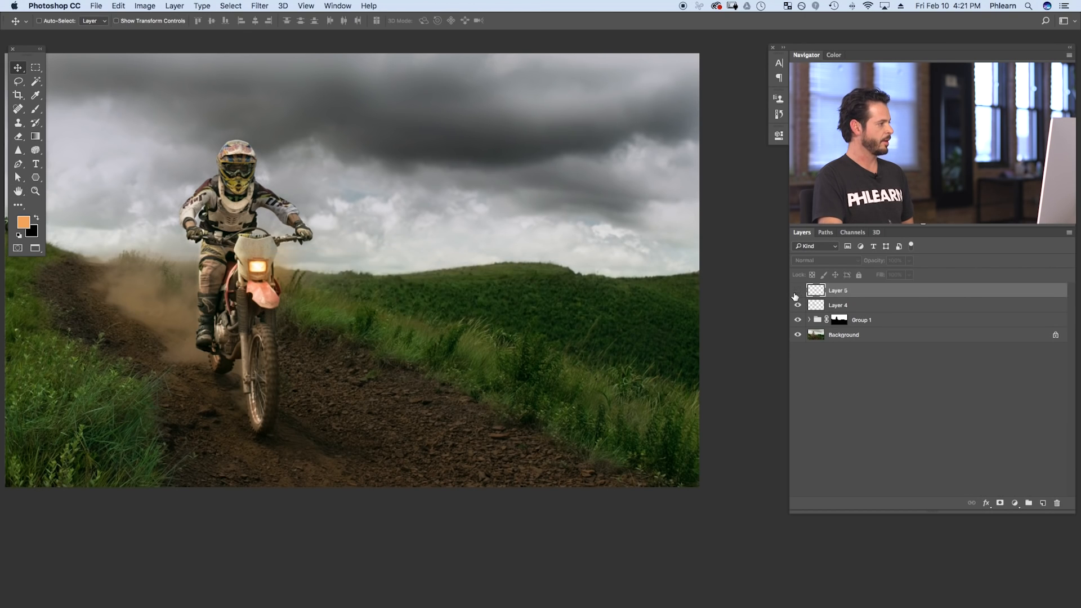
click(797, 290)
Step: Try the Overlay and Soft Light blend modes on Layer 5, comparing the photo with the layer off and on
click(807, 261)
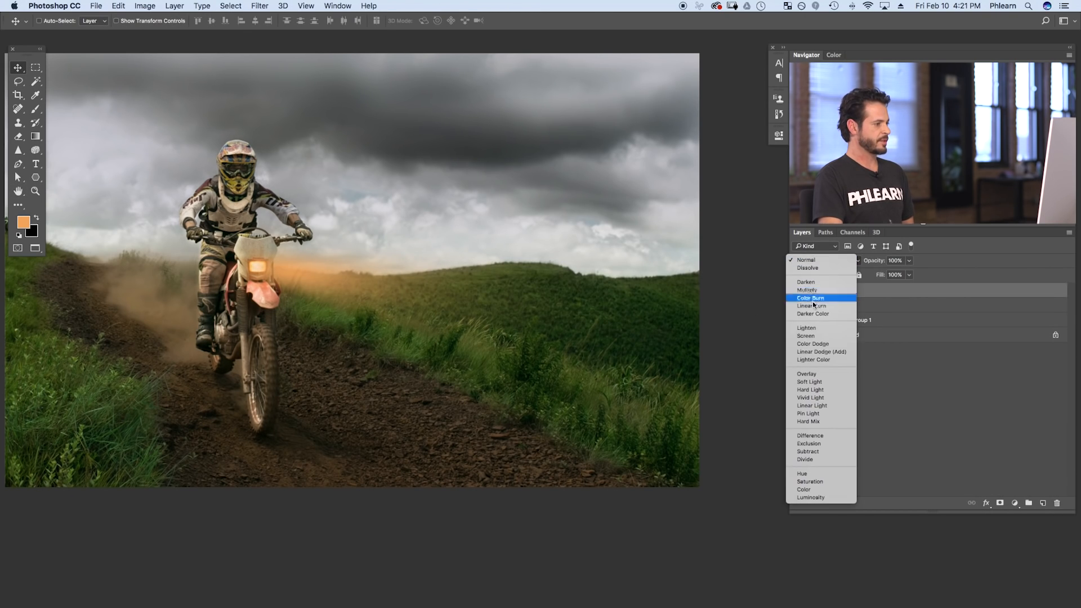
click(807, 373)
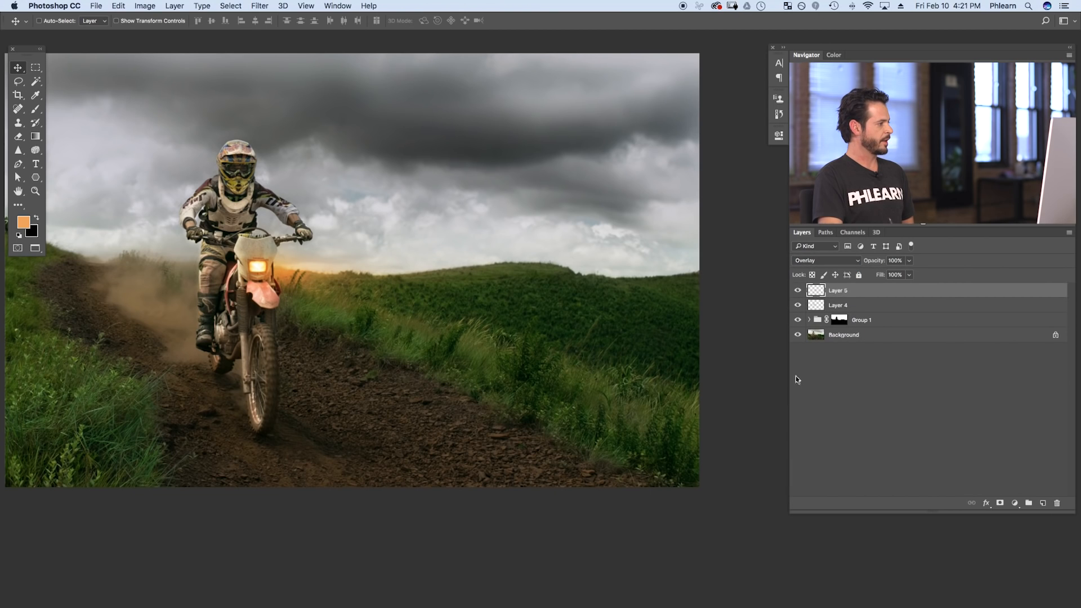
click(807, 261)
click(804, 269)
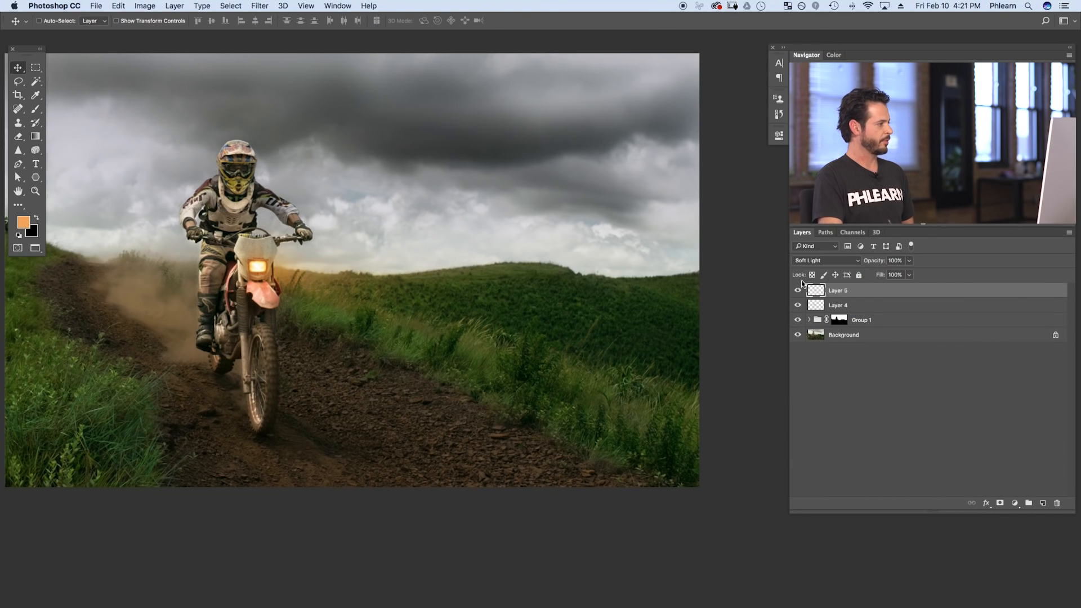
click(797, 291)
click(797, 291)
click(797, 290)
click(796, 291)
click(797, 290)
click(797, 291)
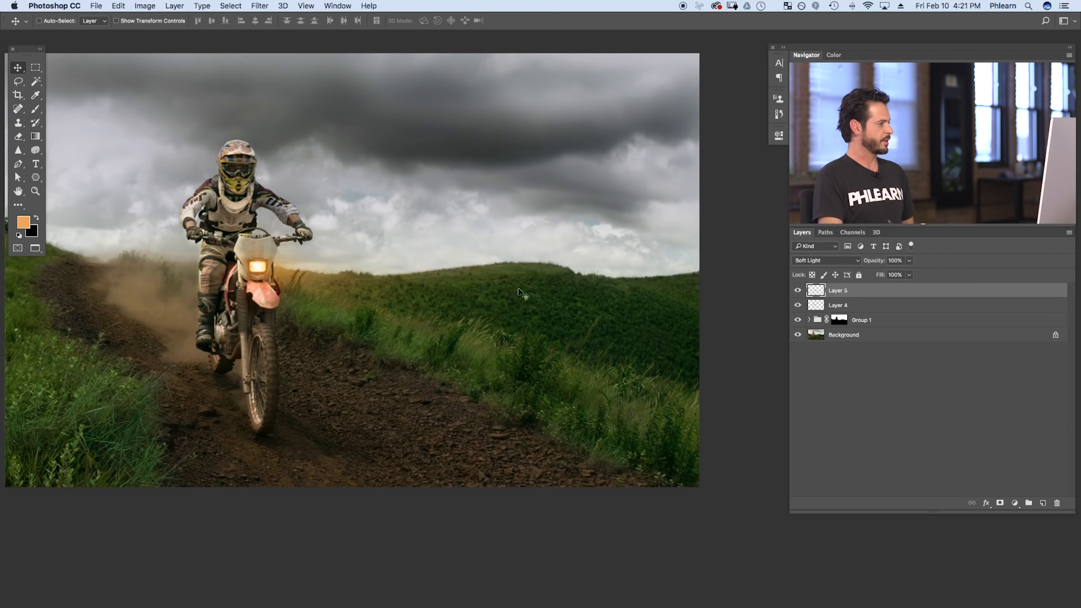
Step: Try Layer 5 in Normal blend mode with its opacity reduced to 62%
click(821, 264)
click(808, 139)
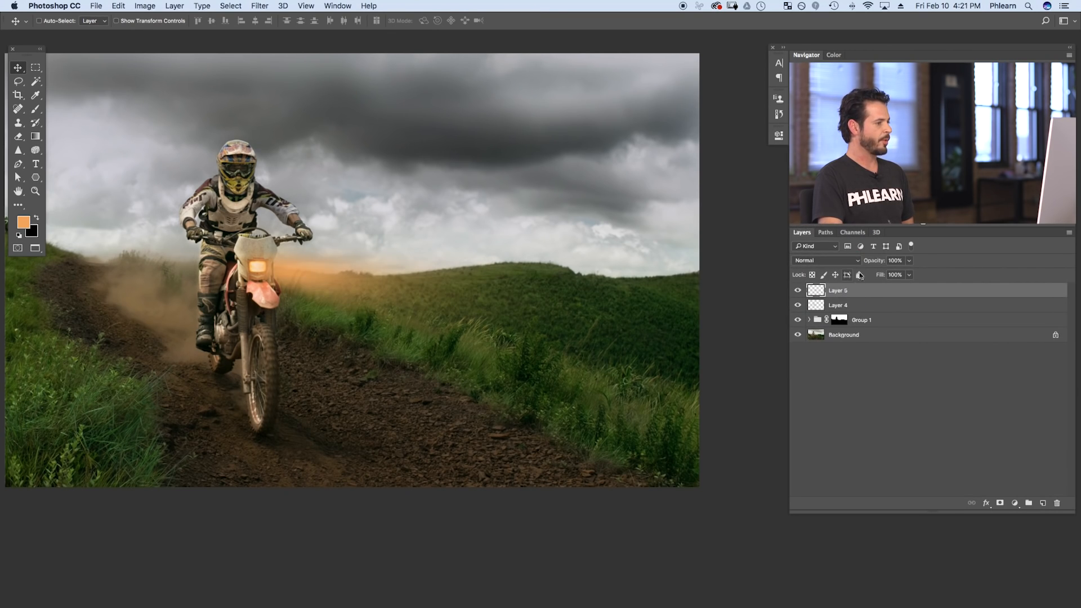
drag(876, 262, 864, 265)
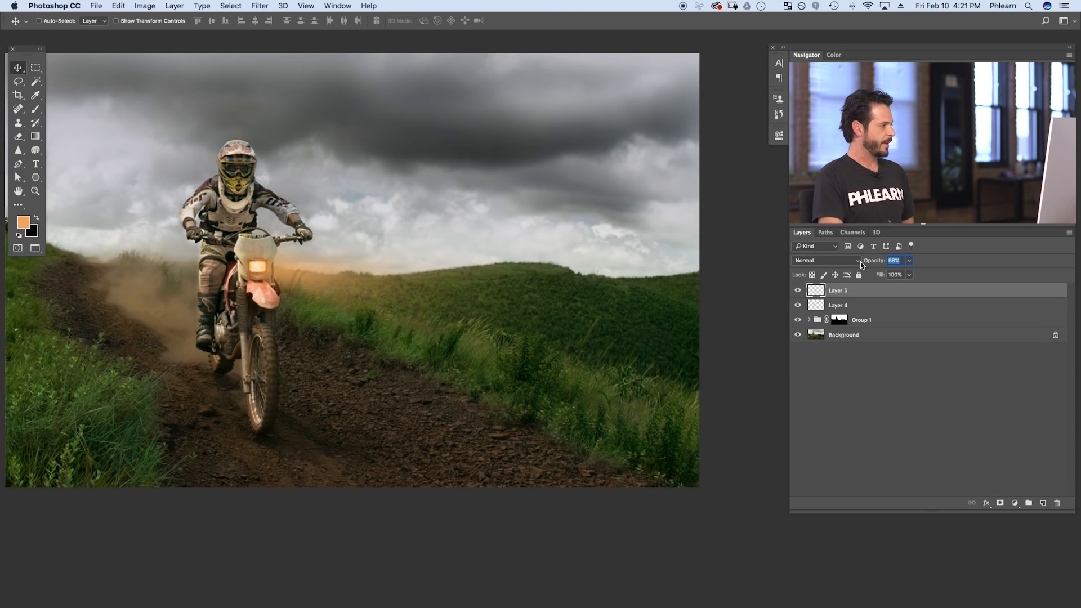
drag(857, 262, 858, 261)
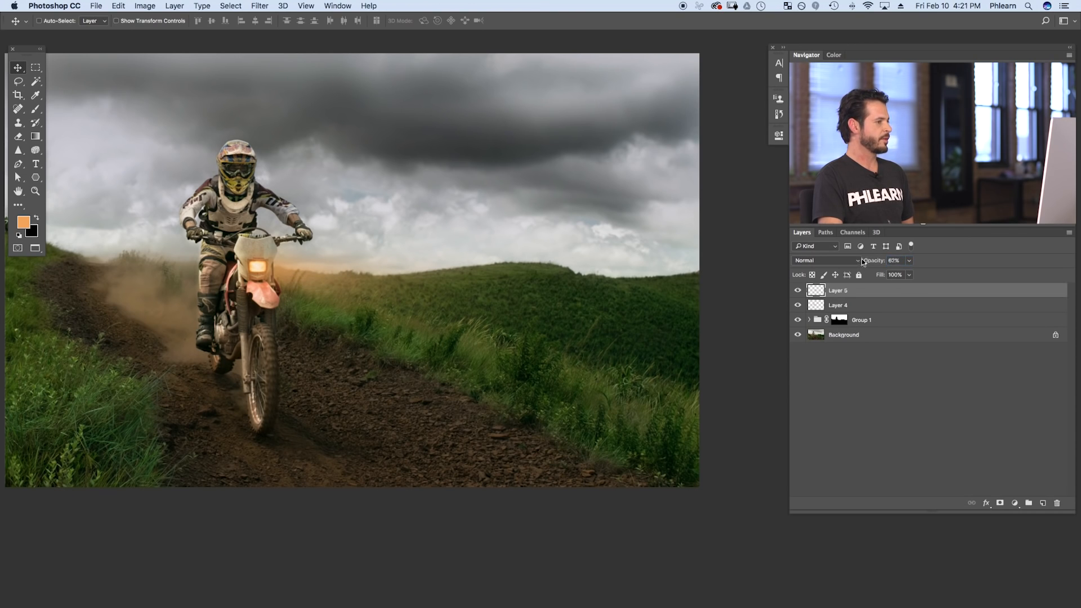
Step: Set Layer 5 to Soft Light at 86% opacity, and compare the beam with the layer off and on
click(825, 260)
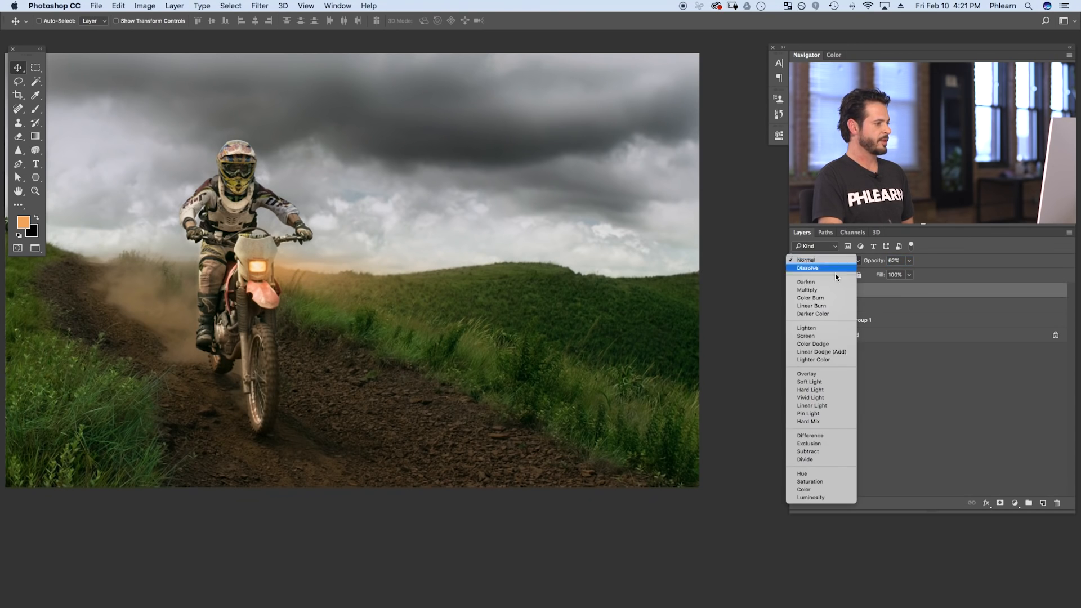
click(822, 376)
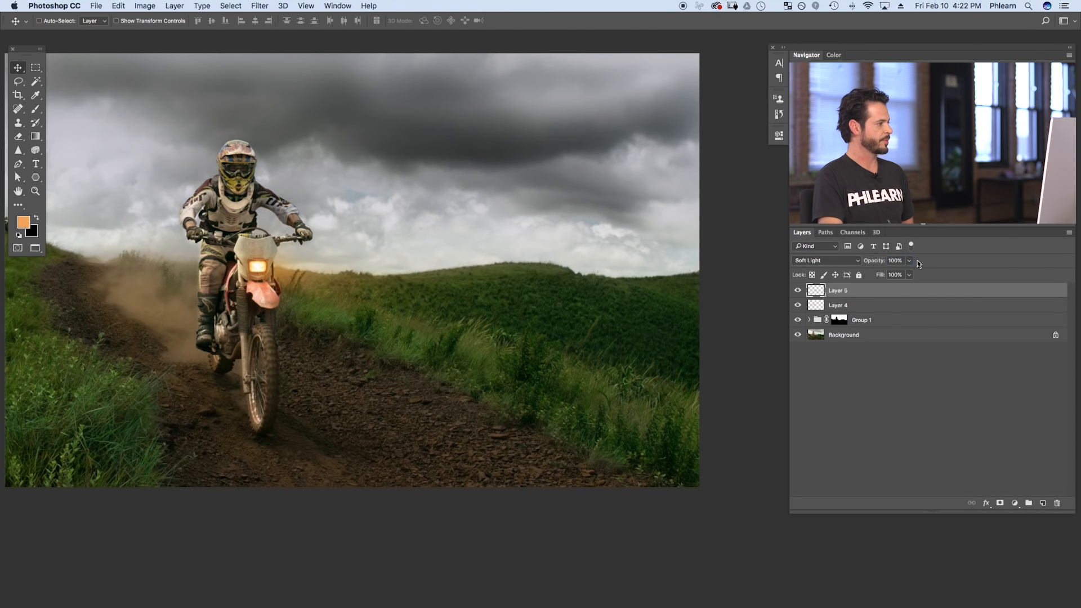
scroll(410, 342, left, 5)
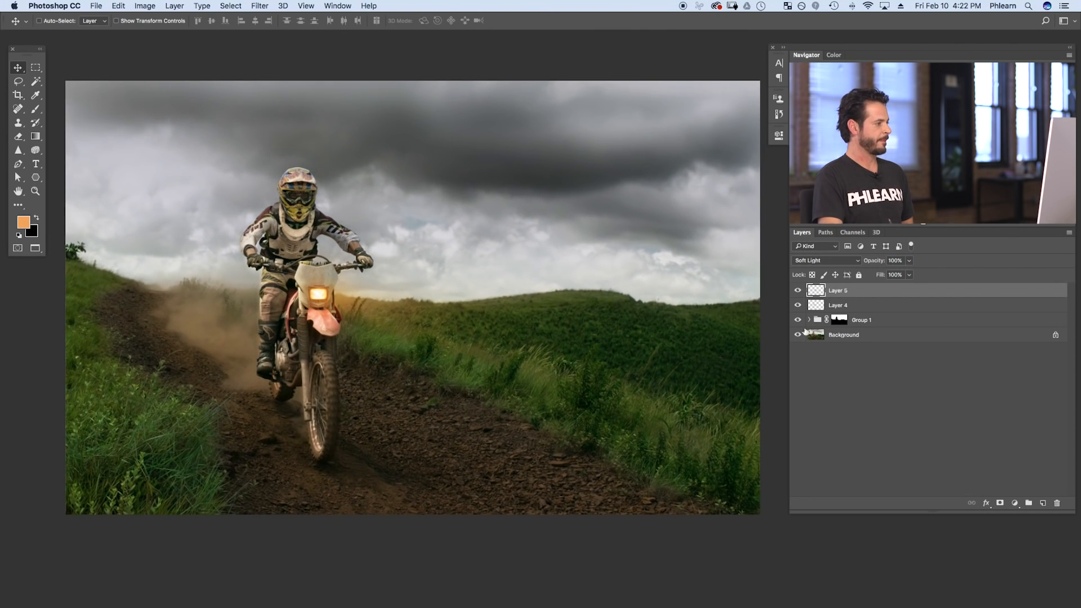
drag(878, 261, 870, 262)
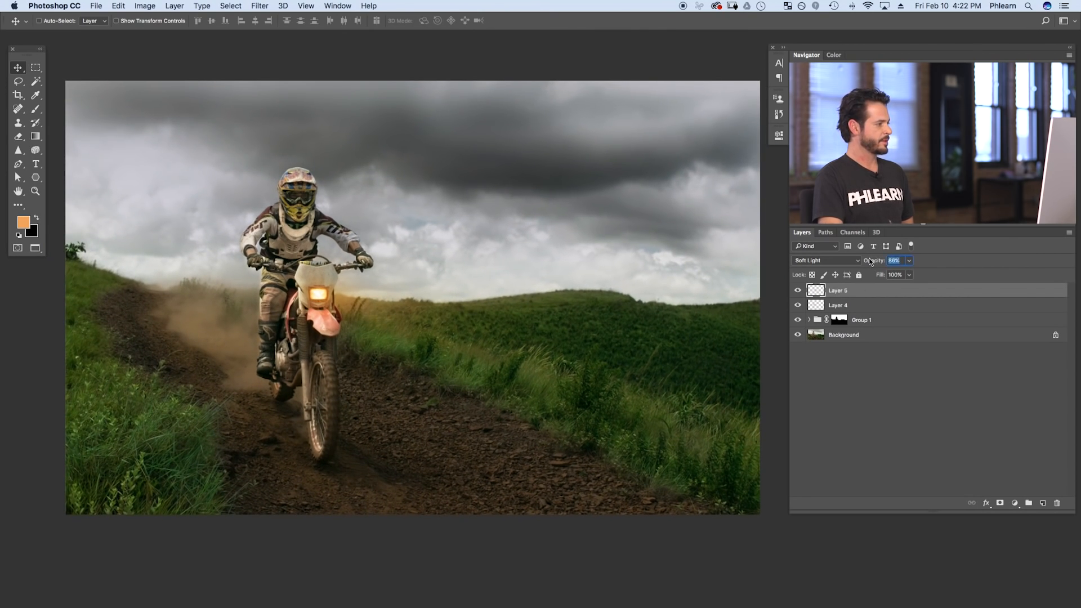
click(798, 290)
click(798, 291)
click(799, 291)
click(800, 291)
click(800, 292)
click(800, 293)
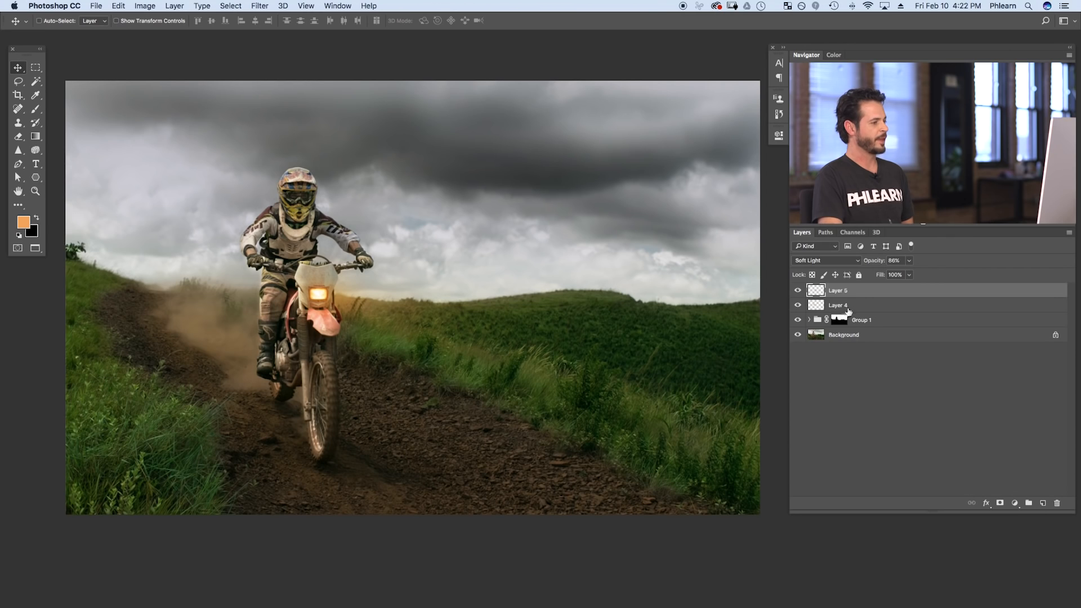
Step: Group Layer 5 and Layer 4, and compare the photo with the new group off and on
shift+click(867, 307)
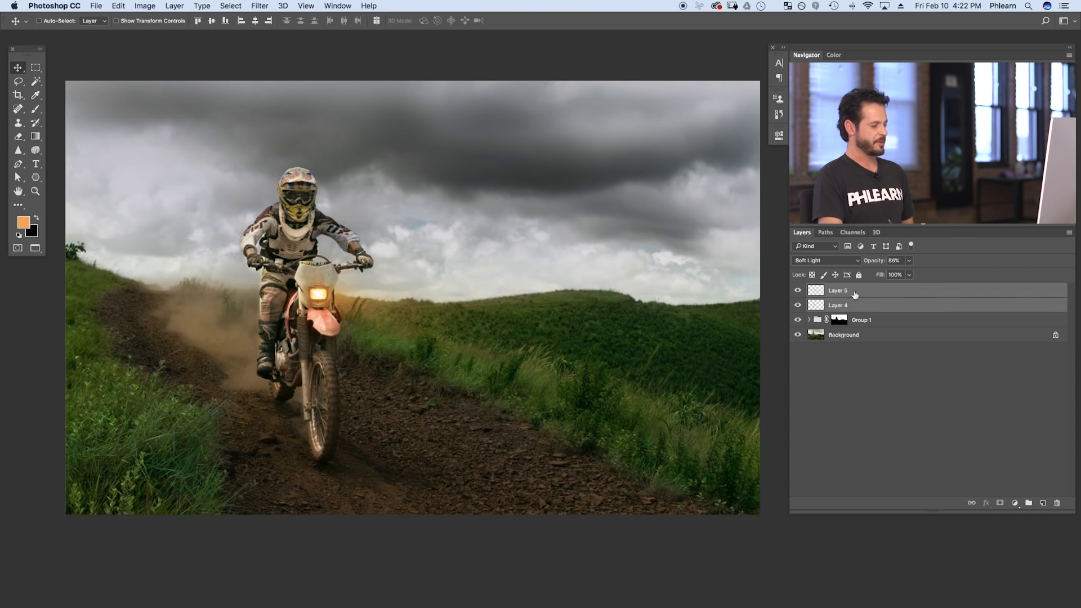
key(super+g)
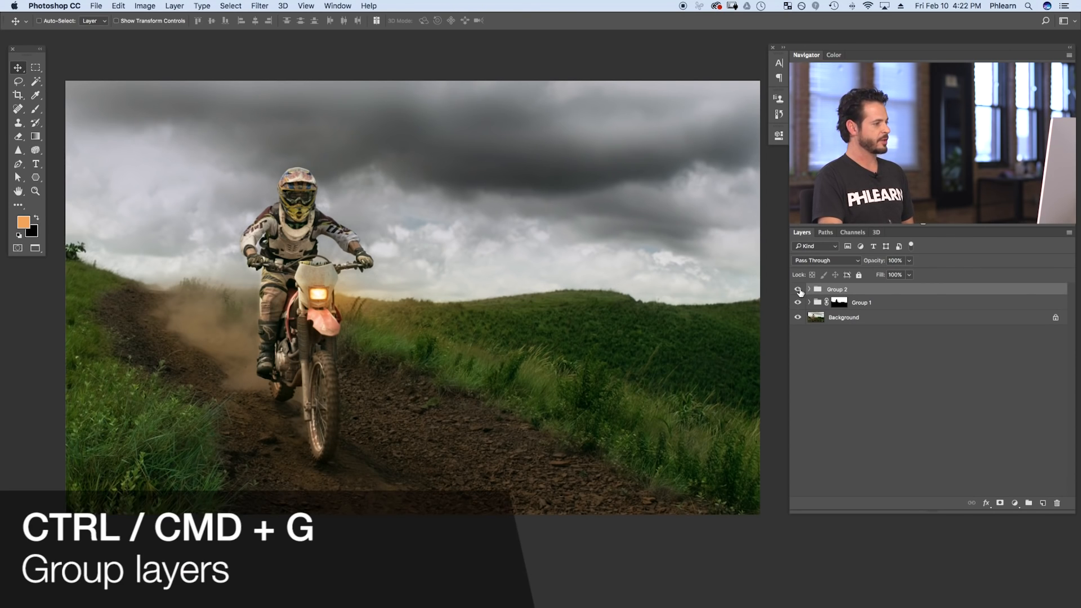
click(798, 289)
click(798, 289)
click(798, 290)
click(797, 290)
click(797, 289)
click(798, 289)
click(798, 290)
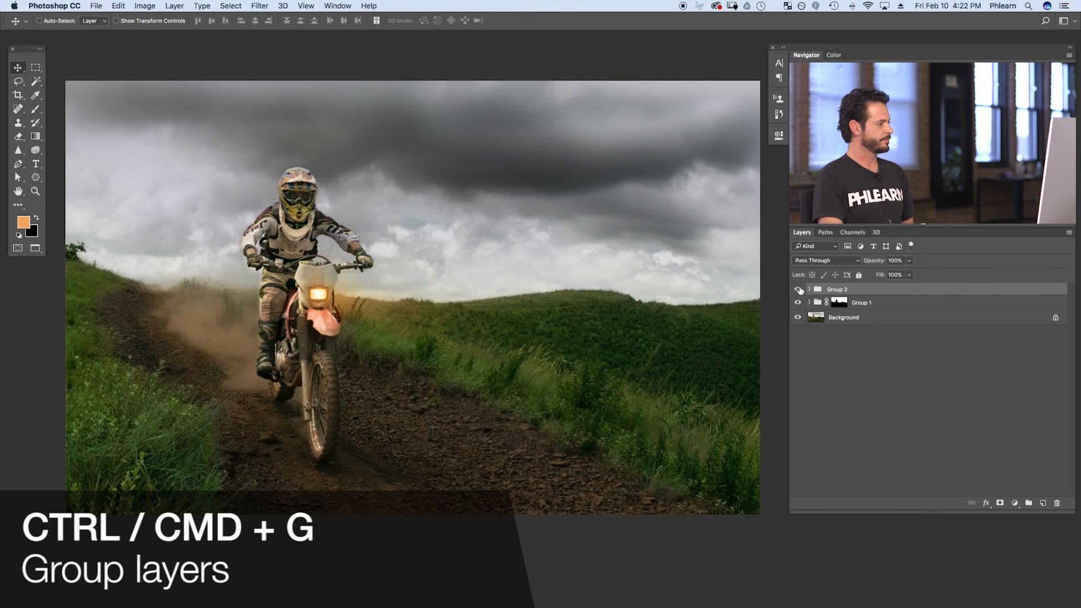
click(797, 289)
click(798, 289)
click(798, 289)
click(798, 289)
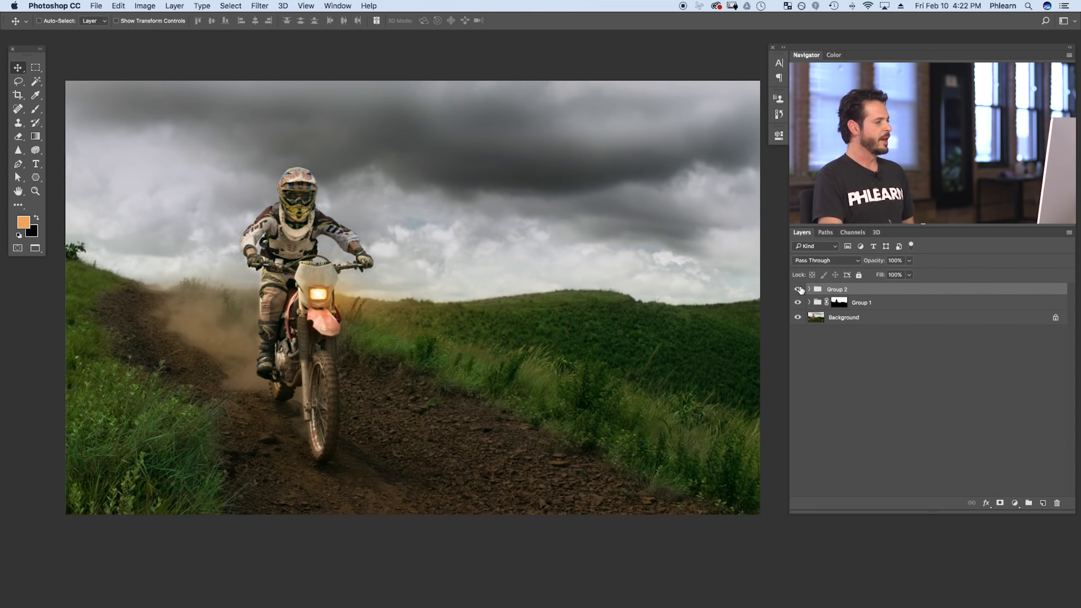
click(797, 289)
click(798, 289)
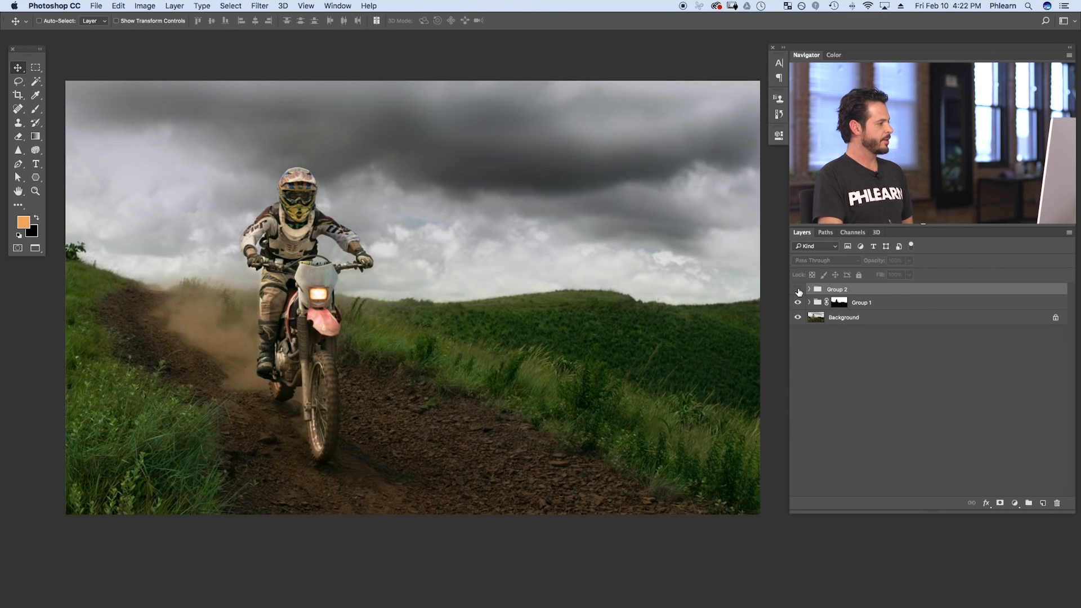
click(798, 289)
click(798, 289)
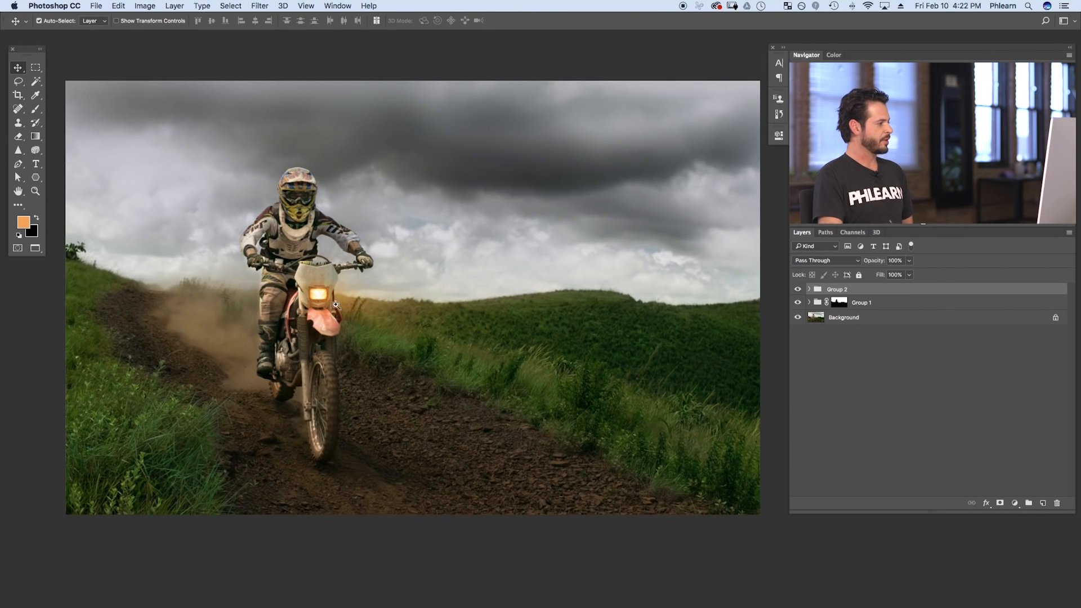
Step: Examine the headlight glow up close with Group 2 off and on
scroll(326, 307, up, 4)
click(797, 290)
click(797, 289)
click(797, 290)
click(797, 290)
click(797, 290)
click(797, 290)
Step: Expand Group 2 and compare the headlight with Layer 4 and then Layer 5 off and on
click(809, 289)
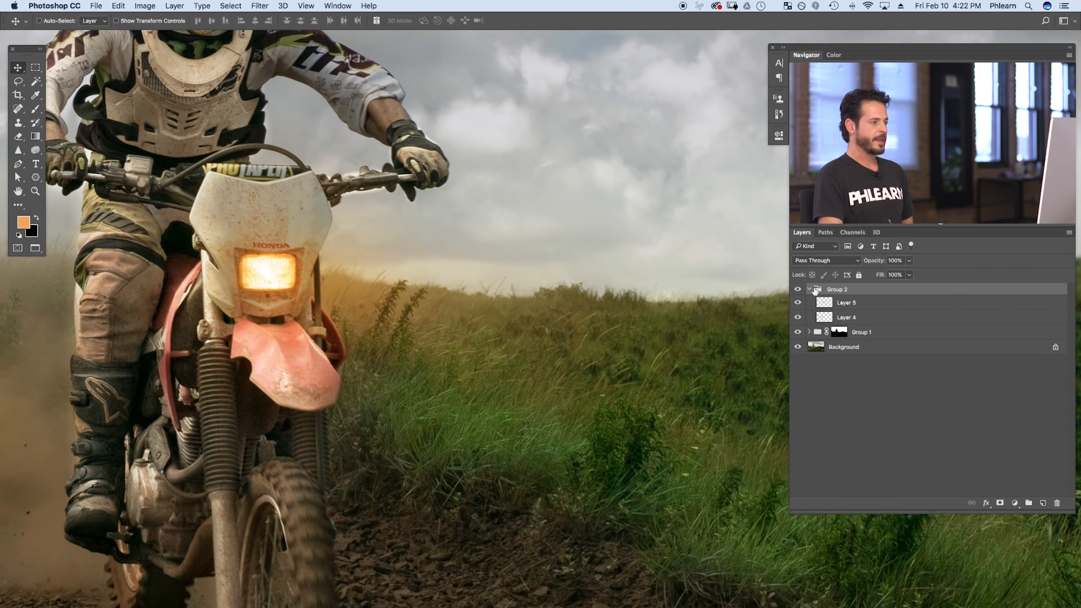
click(798, 316)
click(798, 316)
click(798, 317)
click(798, 317)
click(798, 303)
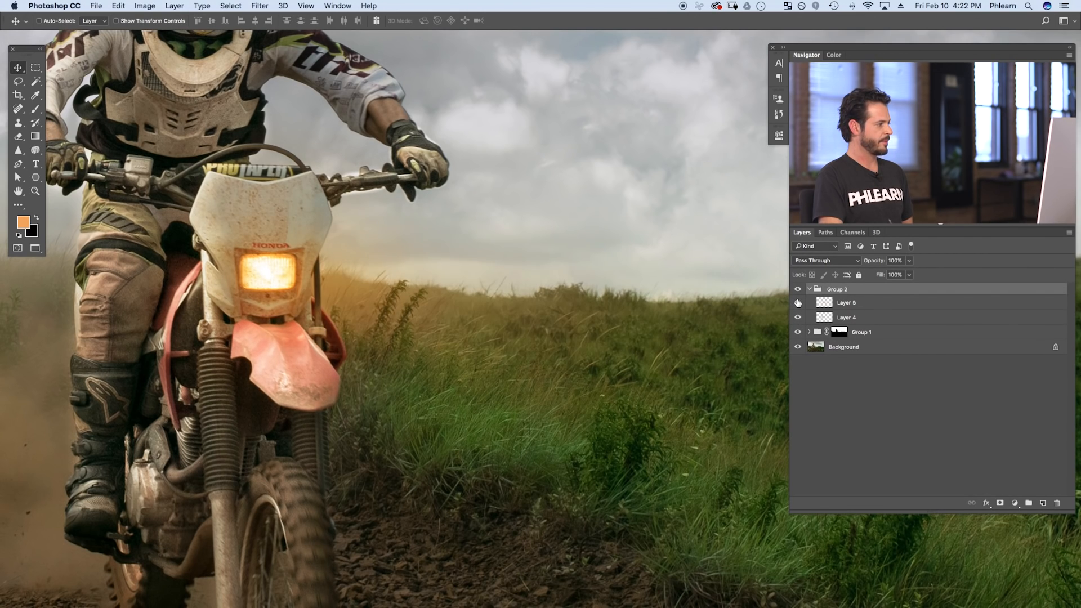
click(797, 302)
click(797, 302)
Step: Apply a Hue/Saturation adjustment to Layer 4, trying stronger saturation and shifted hue before settling on Hue 0 and Saturation -28
click(831, 317)
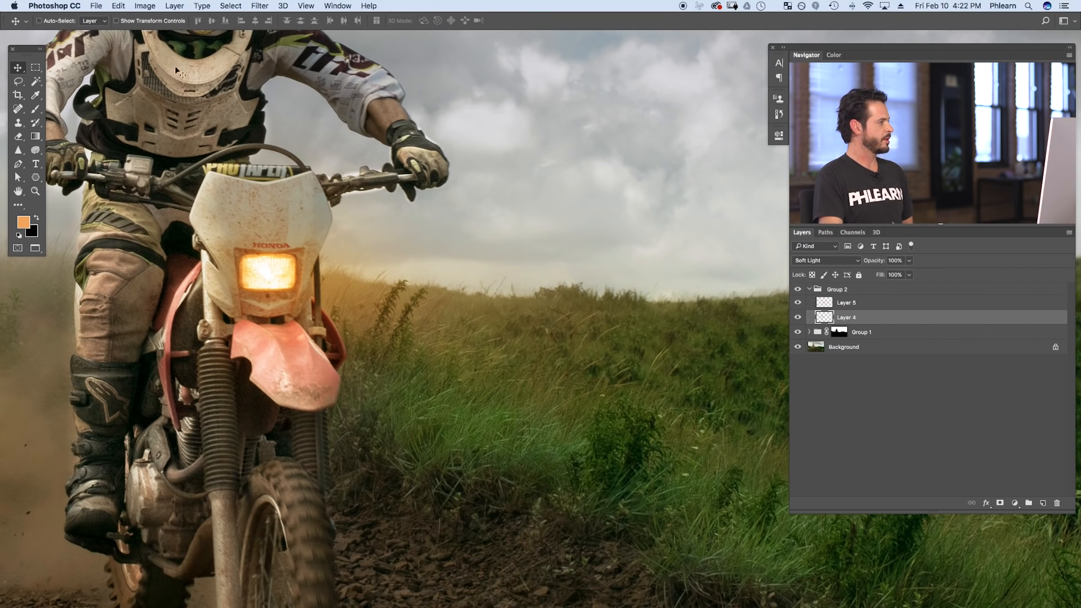
click(149, 6)
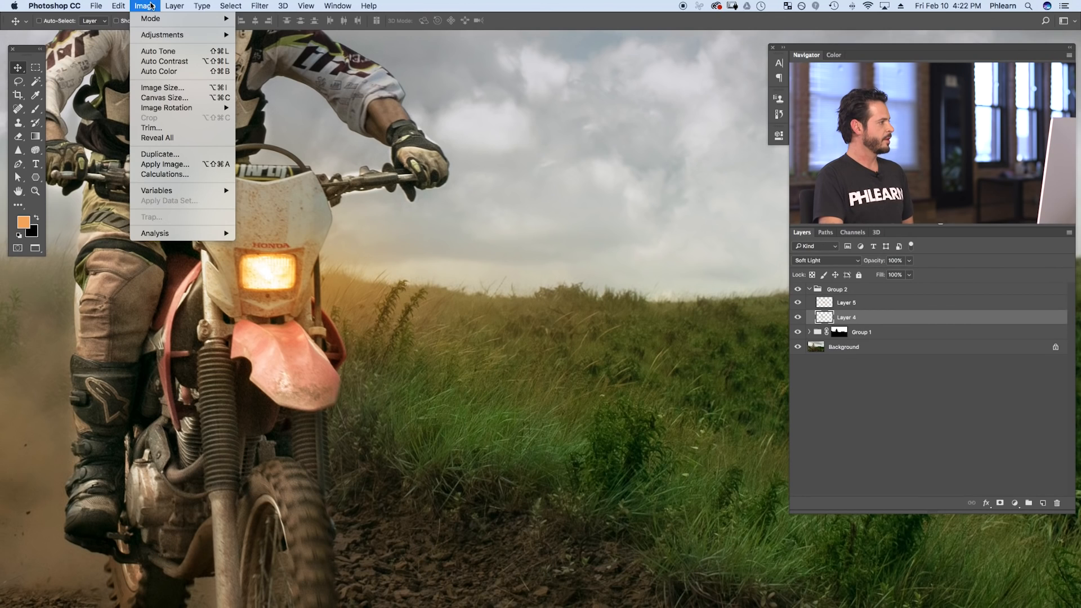
mouse_move(161, 36)
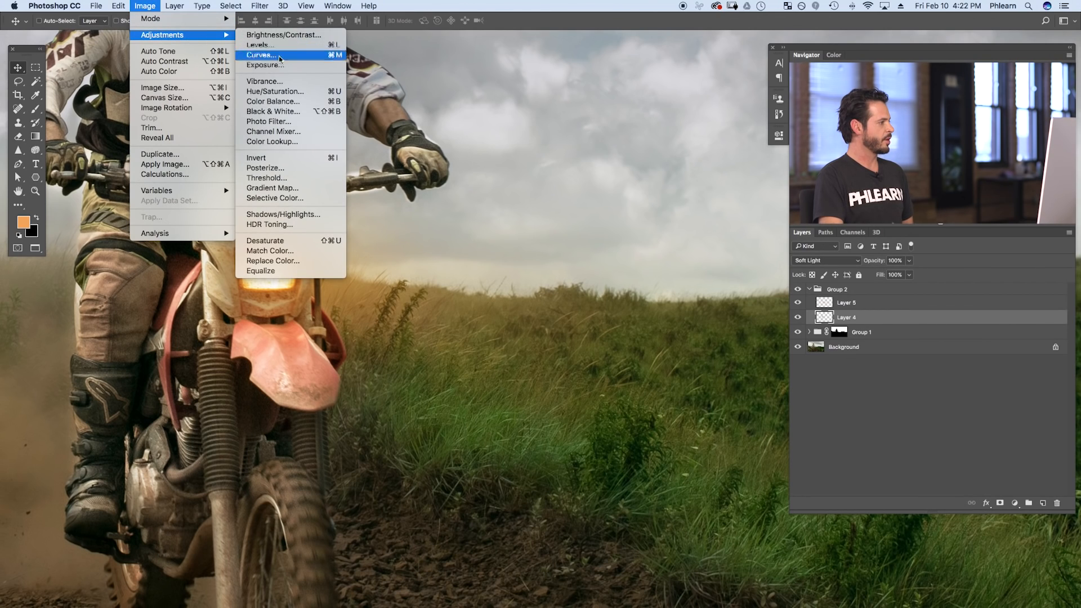
click(301, 96)
drag(253, 91, 657, 103)
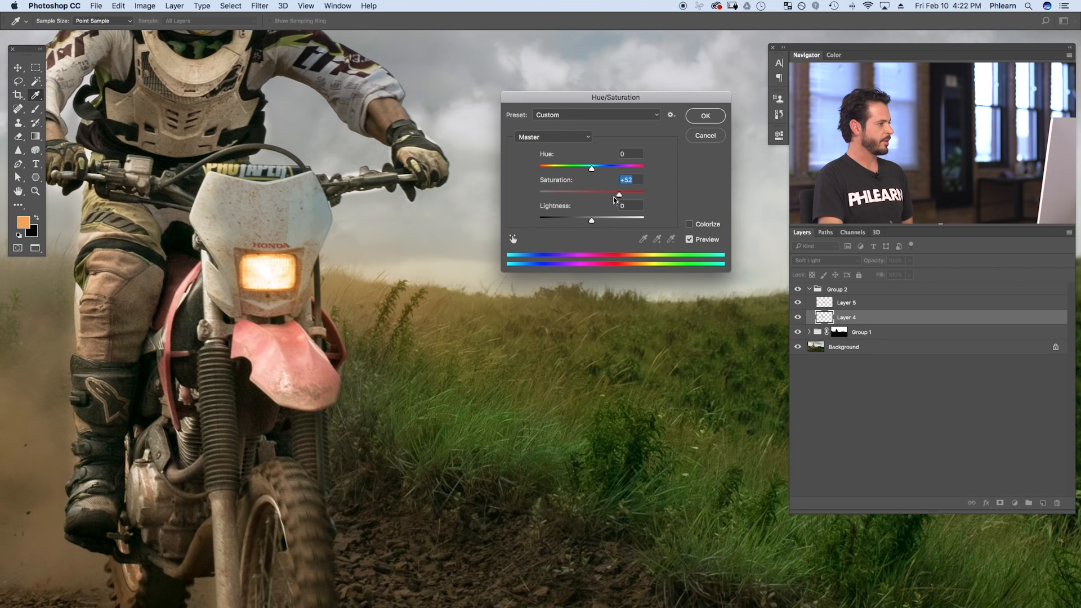
drag(595, 196, 619, 170)
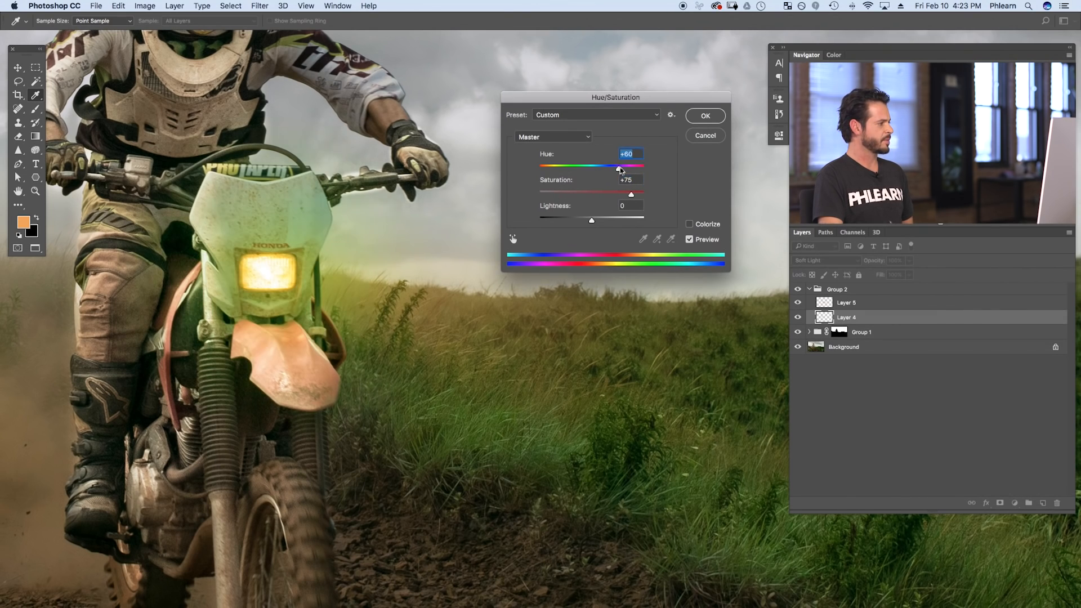
click(581, 168)
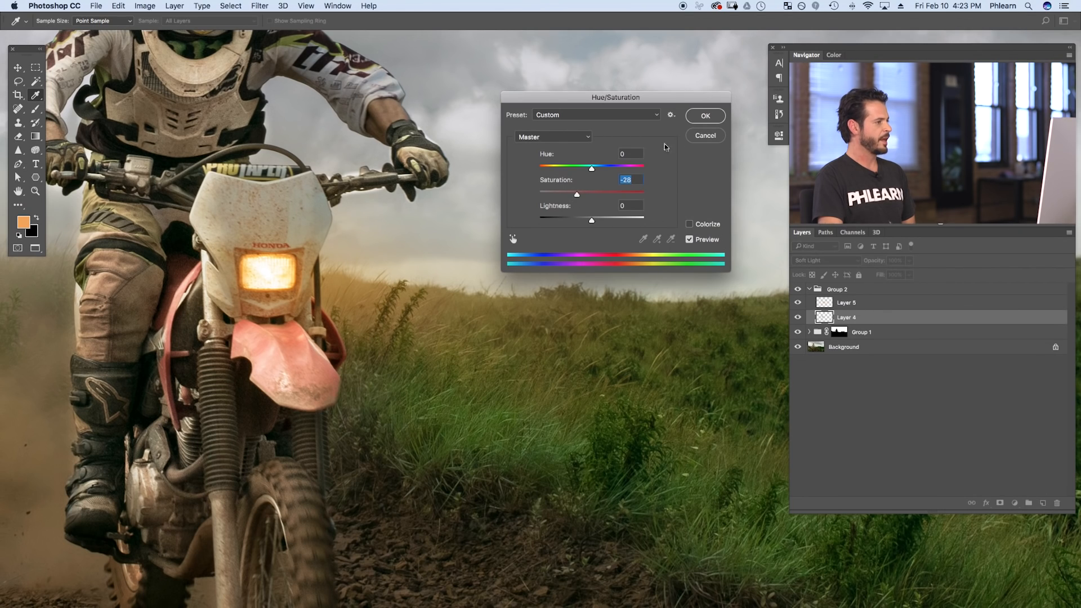
click(704, 116)
Step: Compare Layer 5 off and on, and reduce its saturation to -26 with a Hue/Saturation adjustment
click(868, 304)
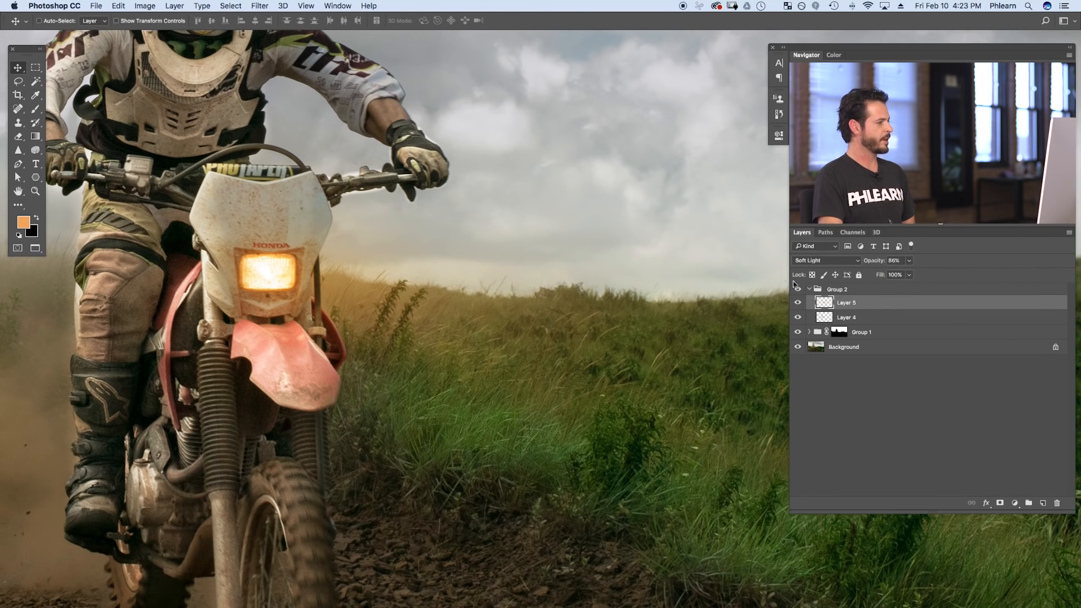
click(798, 303)
click(798, 303)
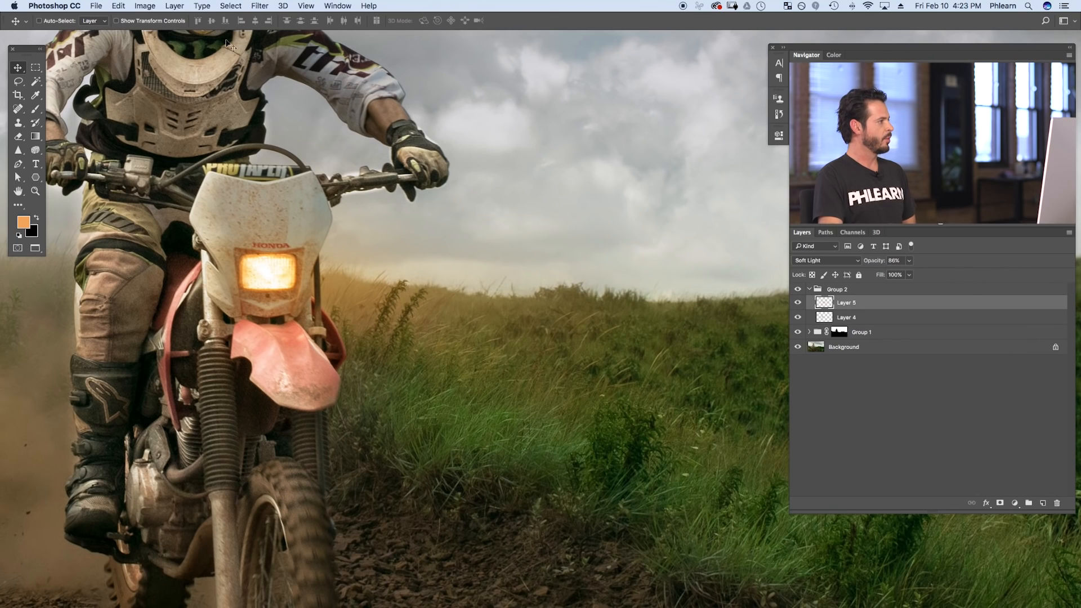
click(145, 6)
mouse_move(179, 35)
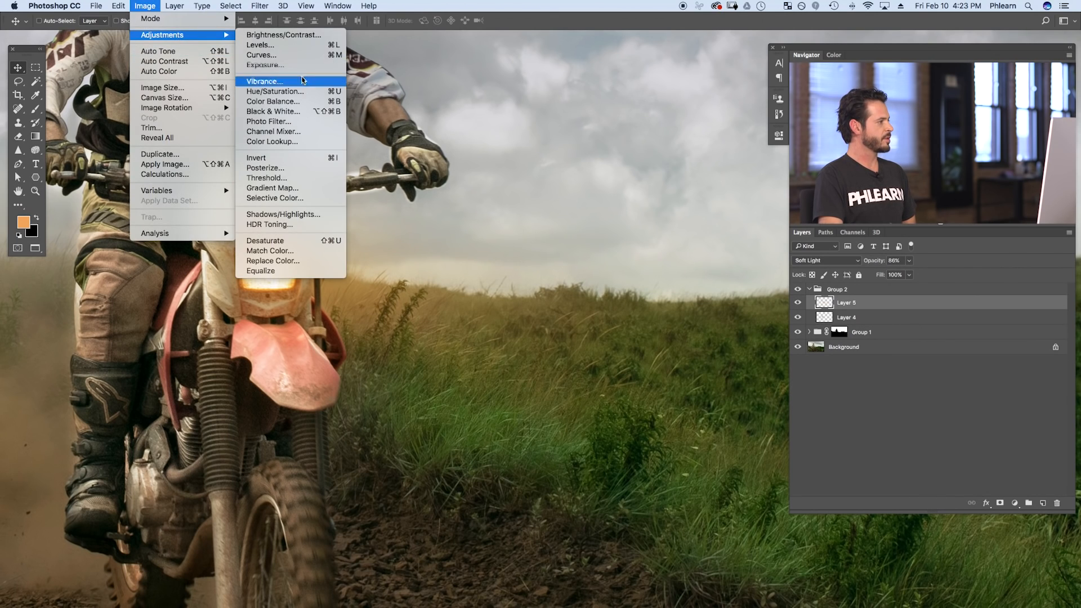
click(308, 92)
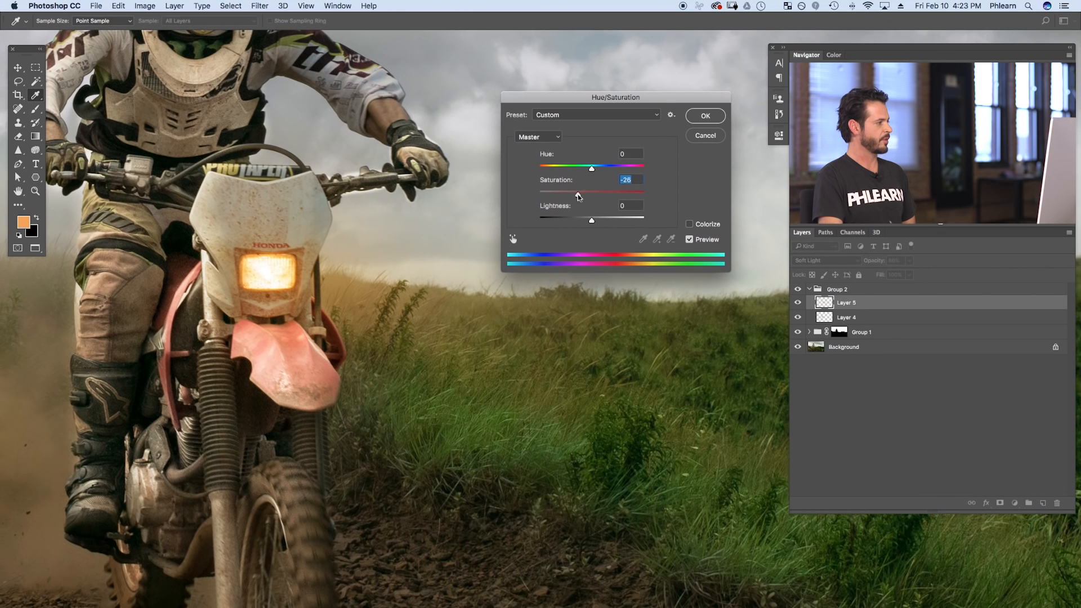
click(702, 121)
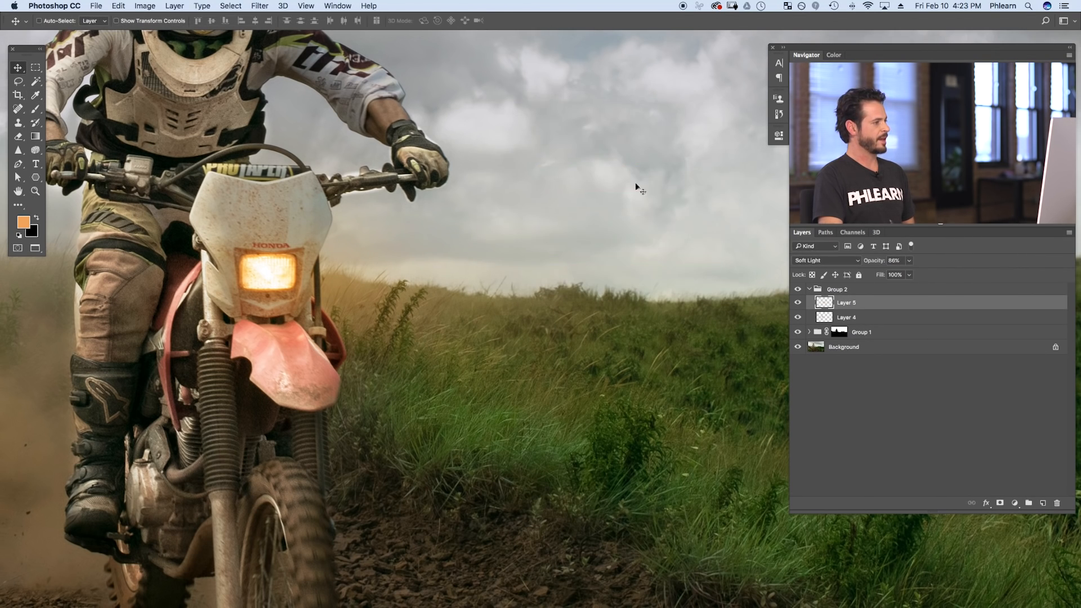
Step: Compare the whole photo with Group 2 off and on
drag(564, 265, 540, 260)
key(super+minus)
key(super+minus)
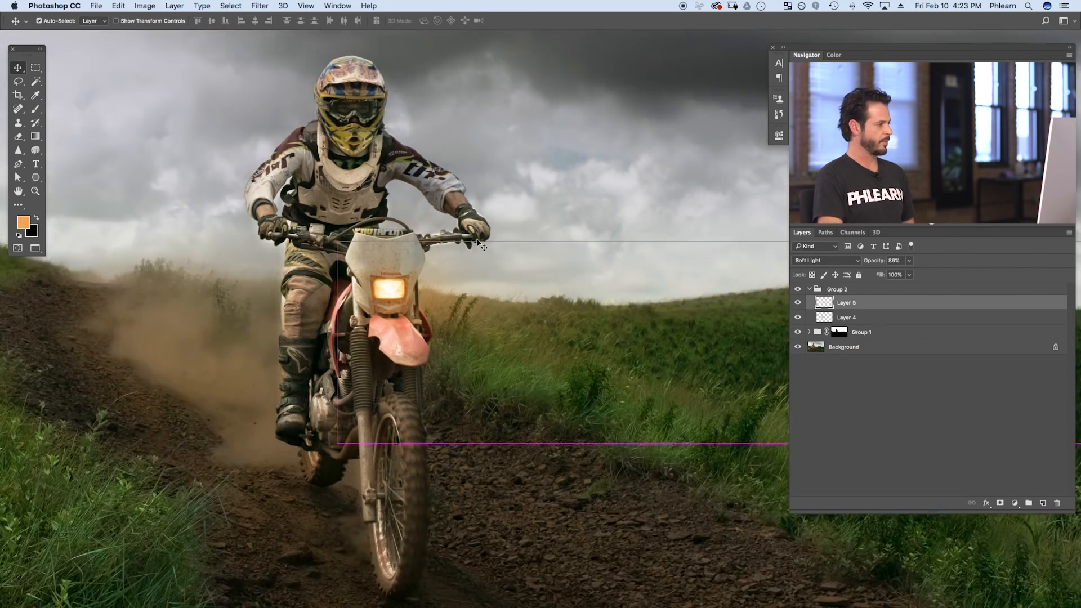
scroll(694, 321, right, 5)
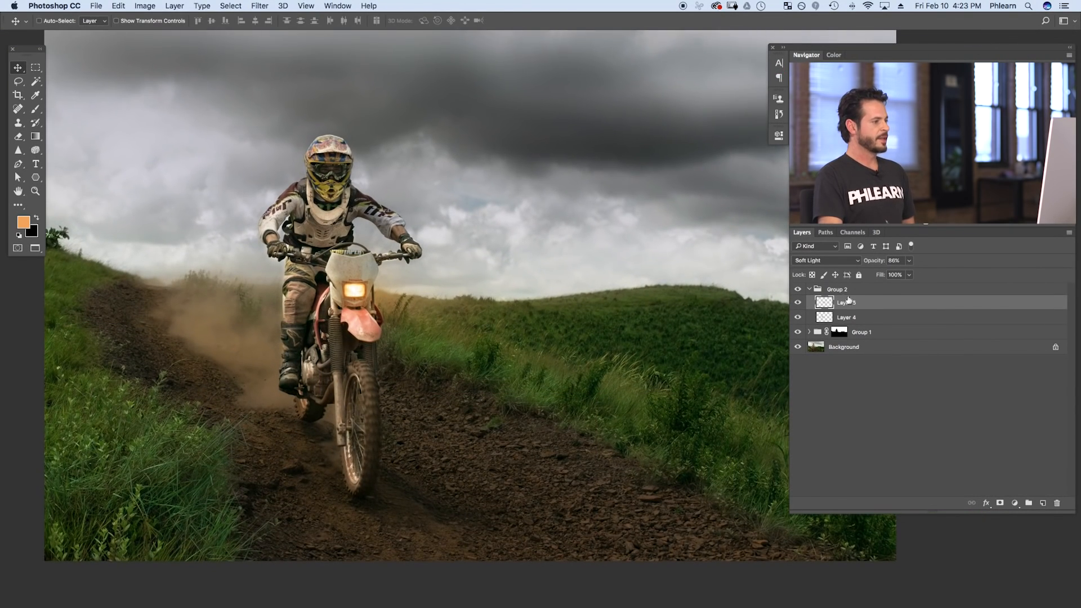
click(797, 289)
click(798, 290)
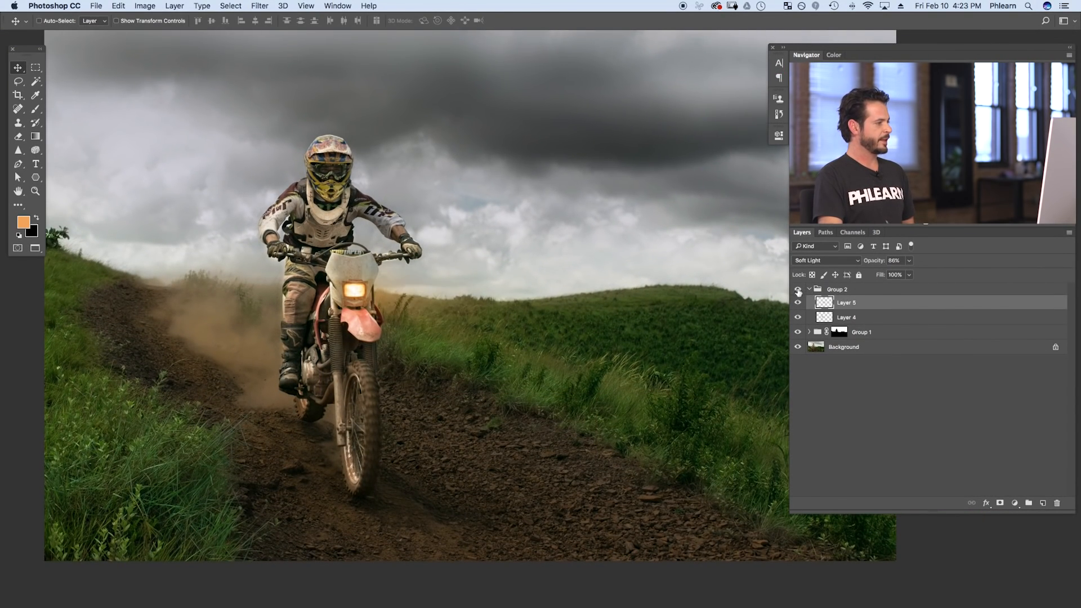
Step: Rename Group 2 as Headlights and Group 1 as Skly, and collapse the Headlights group
double_click(831, 290)
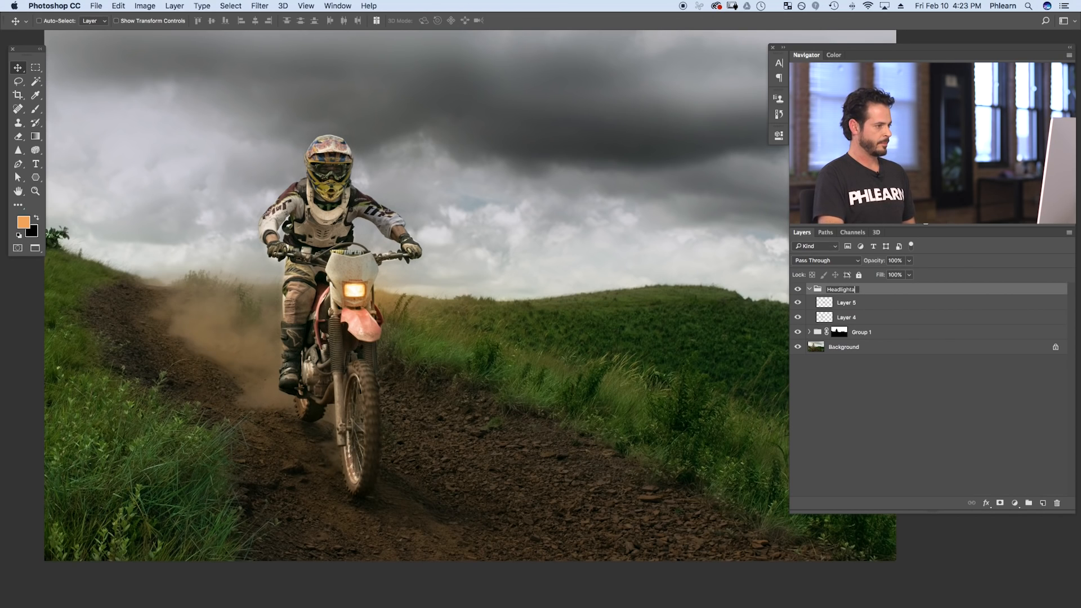
double_click(864, 333)
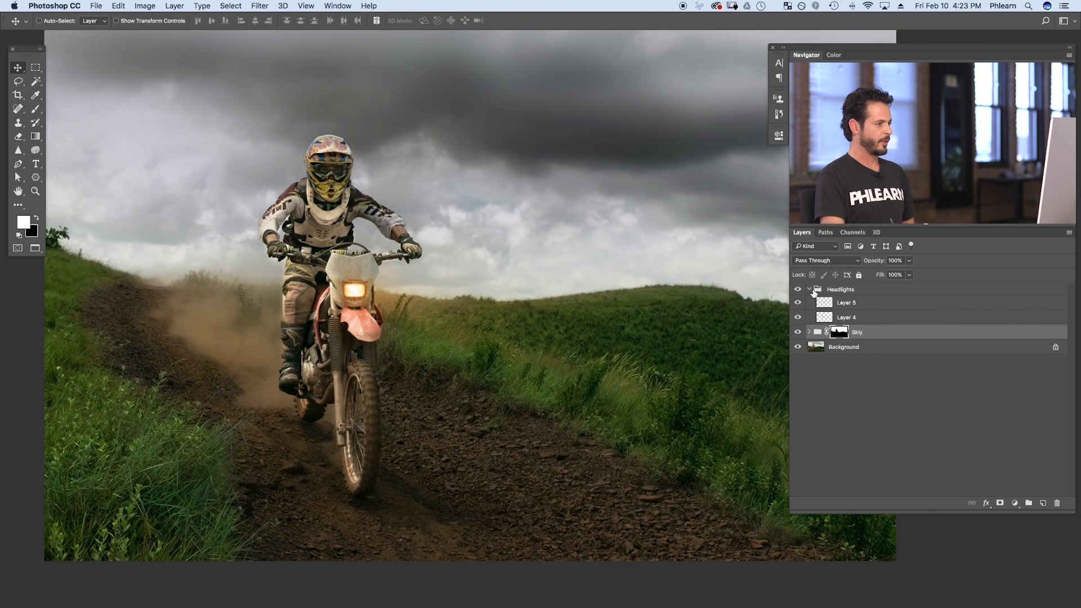
click(812, 291)
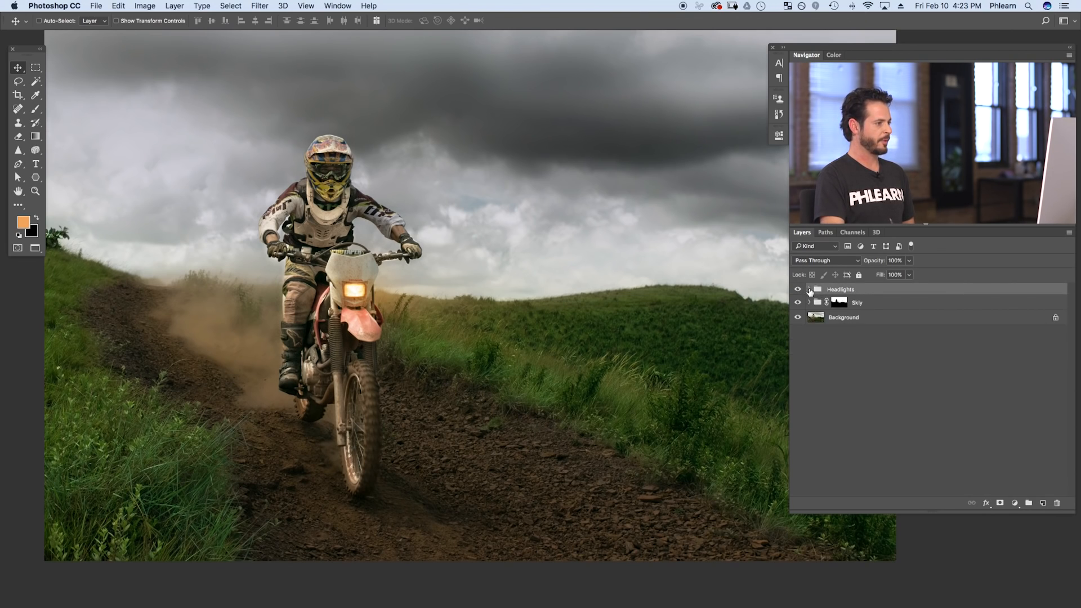
drag(657, 310, 644, 345)
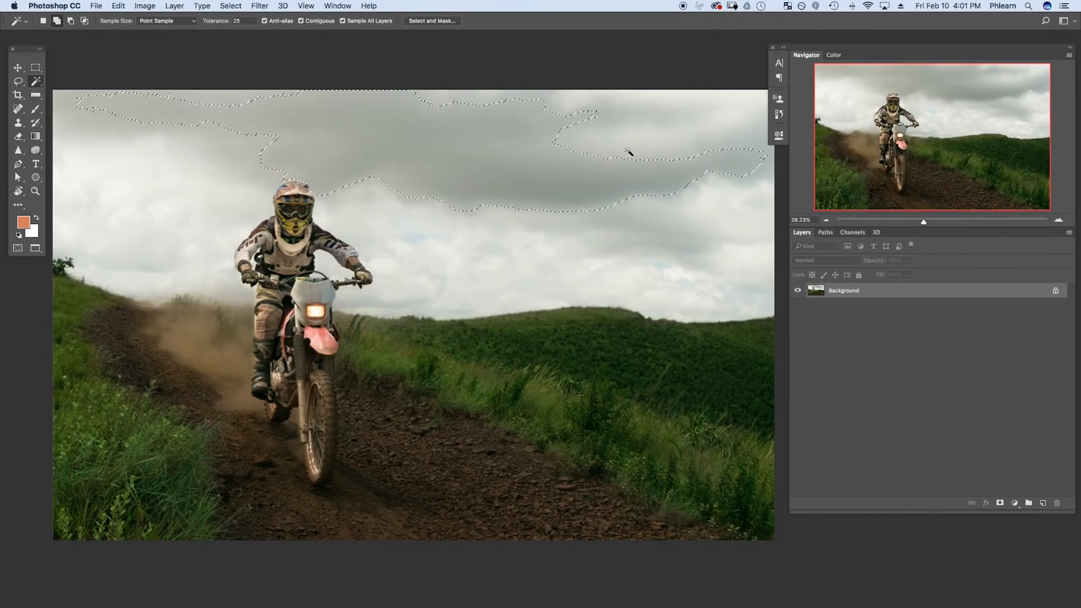
Step: Add the remaining sky areas around the rider to the Magic Wand selection at tolerance 25
click(758, 164)
click(389, 253)
click(95, 186)
scroll(330, 271, up, 8)
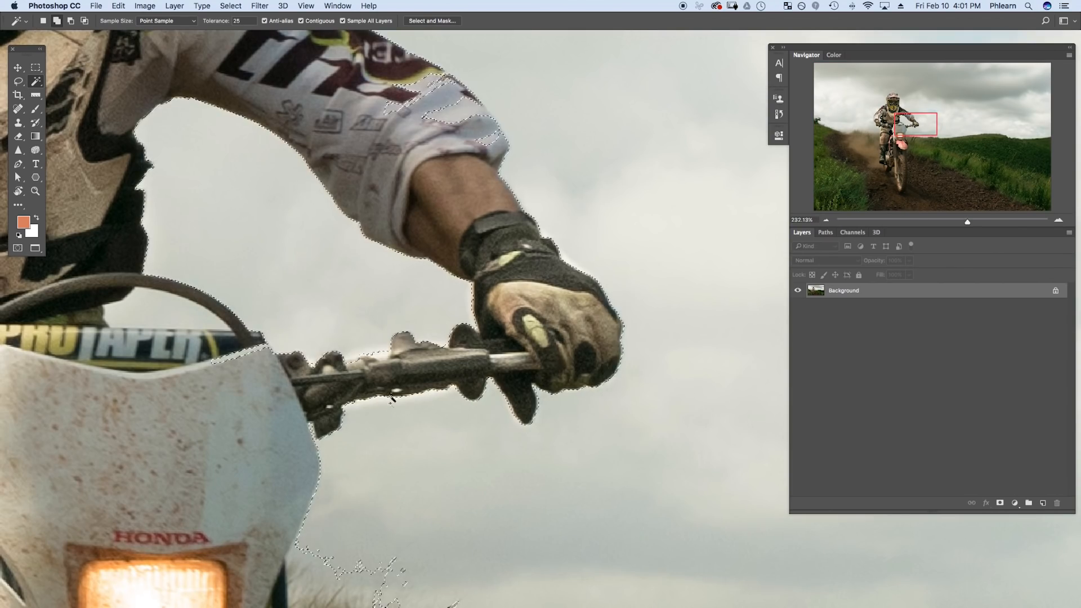
Step: Subtract the wrongly selected patches on the rider's white sleeve from the sky selection with the Lasso tool
drag(409, 428, 457, 284)
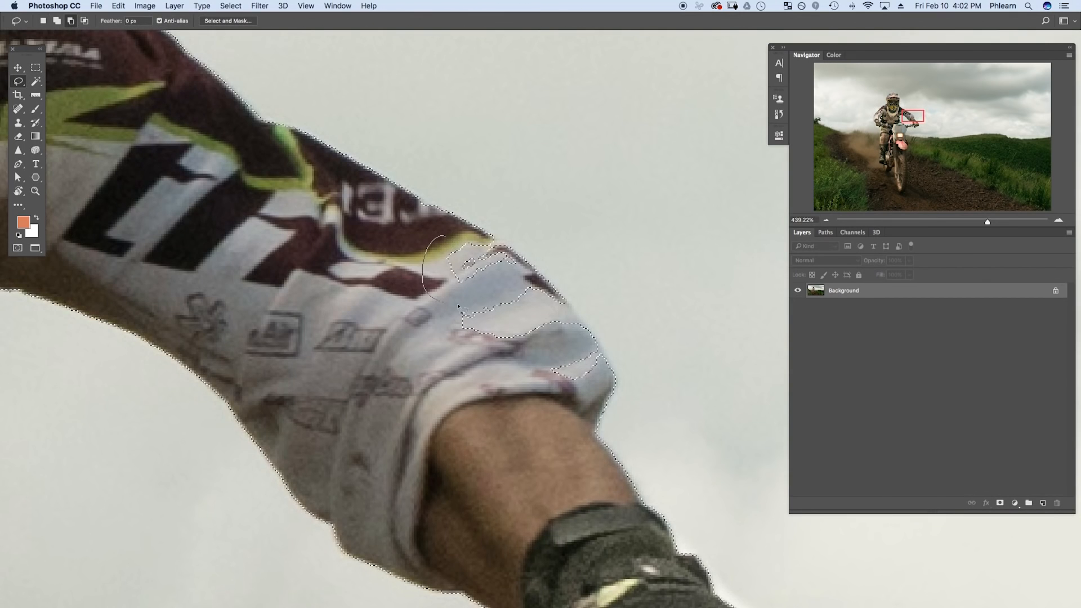
drag(505, 287, 528, 277)
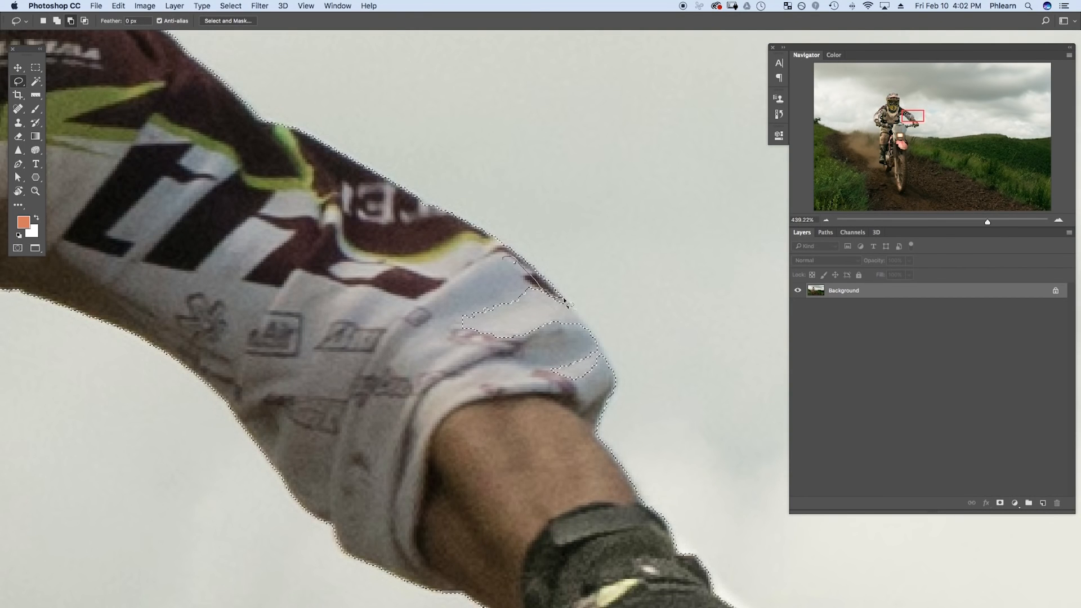
drag(422, 367, 424, 365)
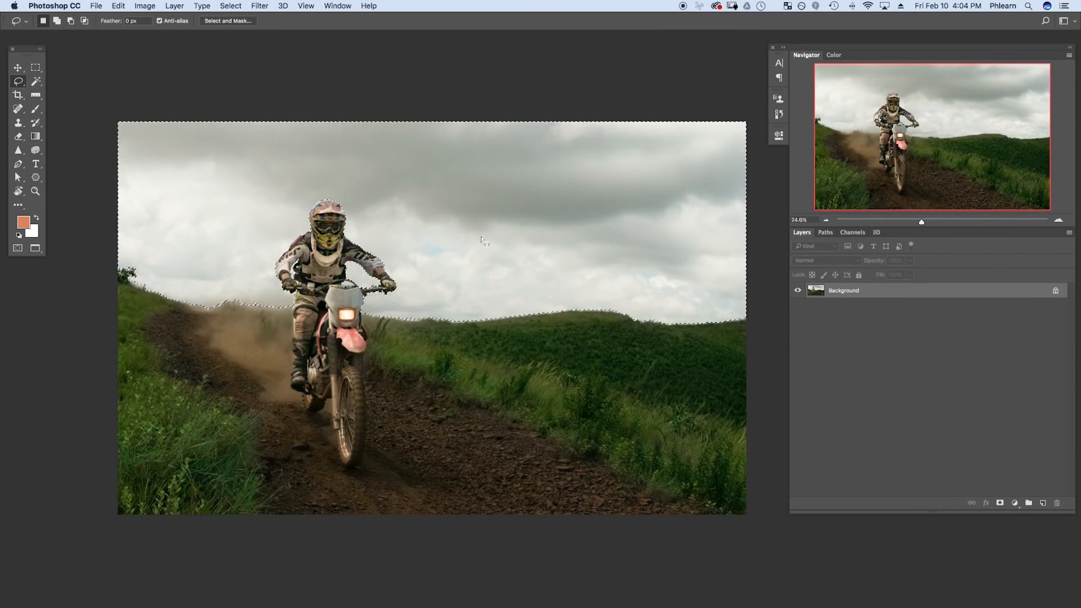
Step: Create a new layer, put it in a group, and mask the group with the sky selection
click(1043, 503)
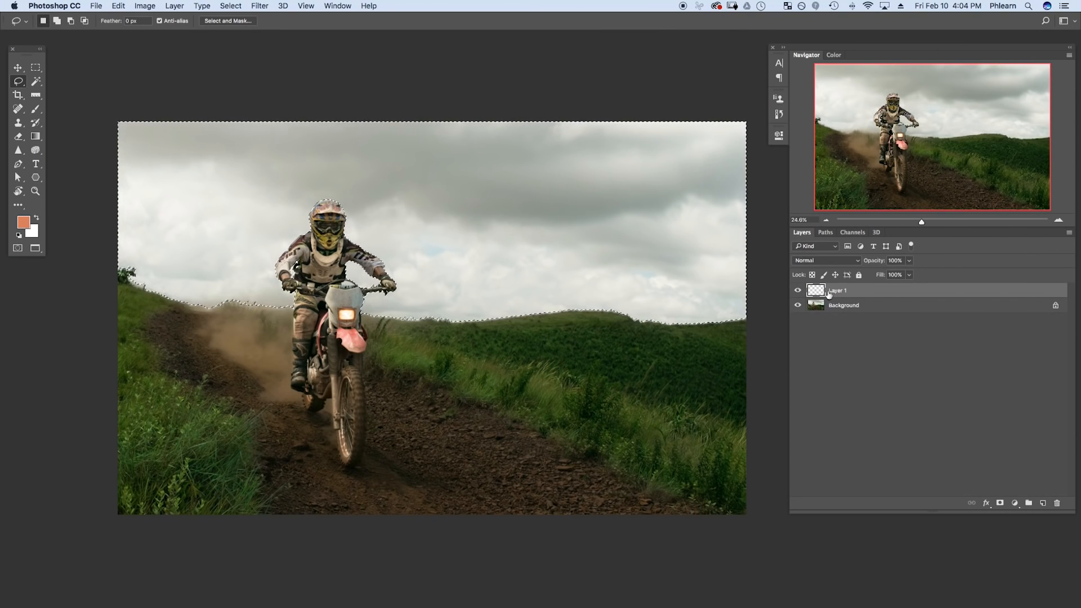
key(super+g)
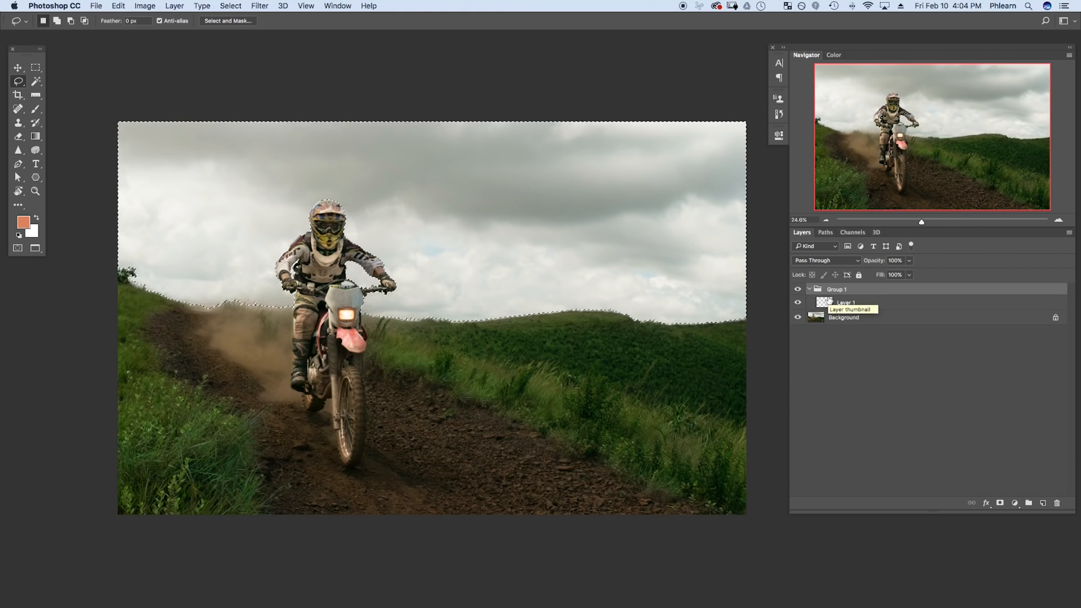
click(999, 503)
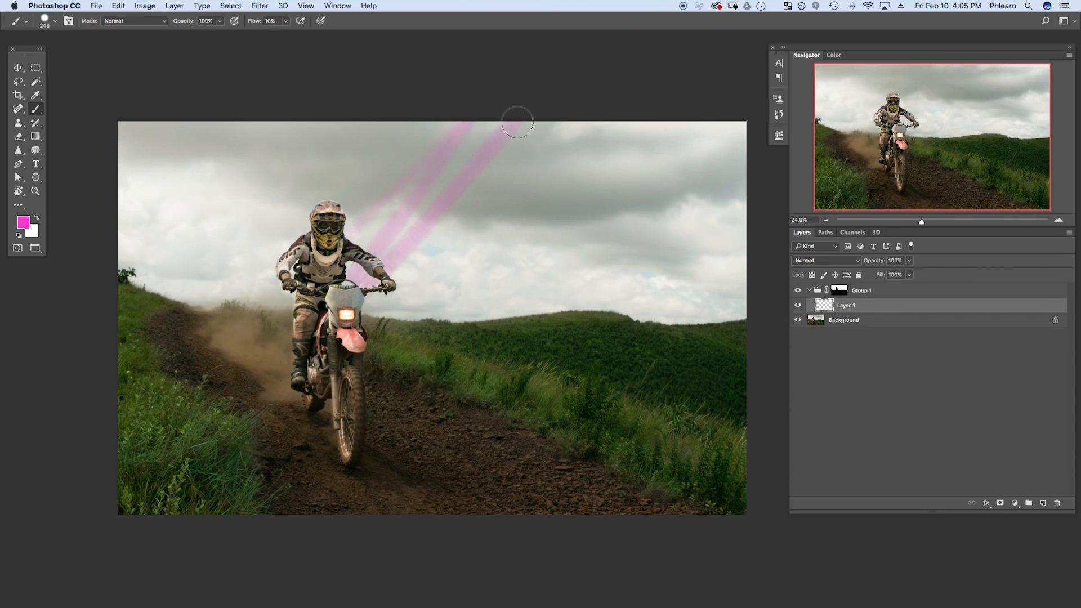
Step: Paint trial magenta strokes across the masked sky on Layer 1 with a 10% flow brush
drag(551, 123, 416, 315)
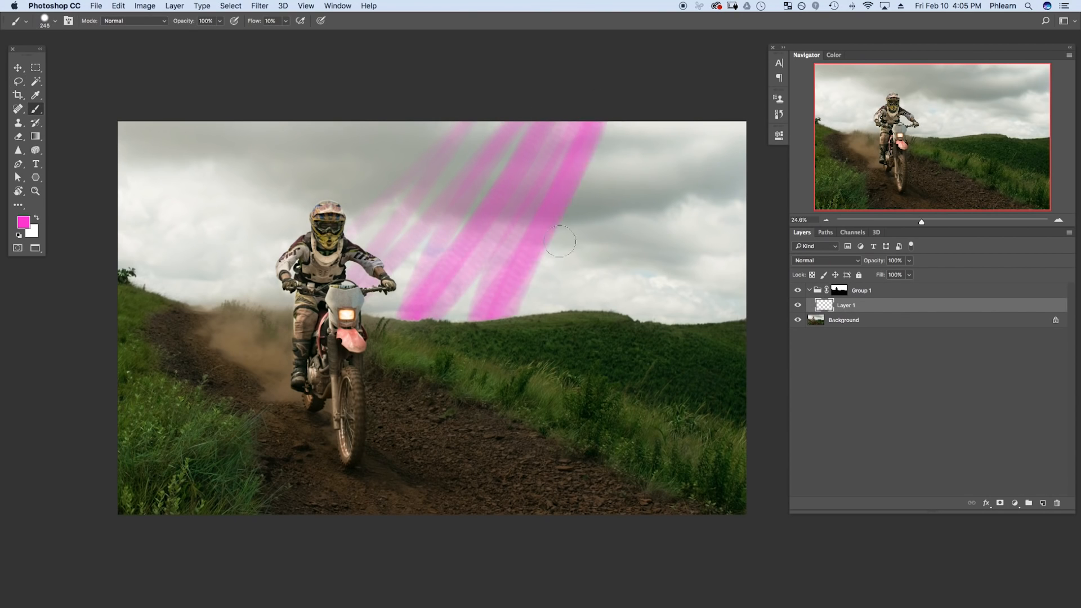
drag(613, 124, 484, 318)
mouse_move(743, 129)
mouse_down()
mouse_move(687, 273)
mouse_move(664, 130)
mouse_move(507, 169)
mouse_move(129, 168)
mouse_up()
Step: Paint broad, soft black strokes across the masked sky on Layer 1 with a 50% flow brush
key(shift+5)
mouse_move(320, 118)
mouse_down()
mouse_move(405, 237)
mouse_move(388, 226)
mouse_move(563, 152)
mouse_move(770, 249)
mouse_move(619, 315)
mouse_move(265, 225)
mouse_move(141, 270)
mouse_up()
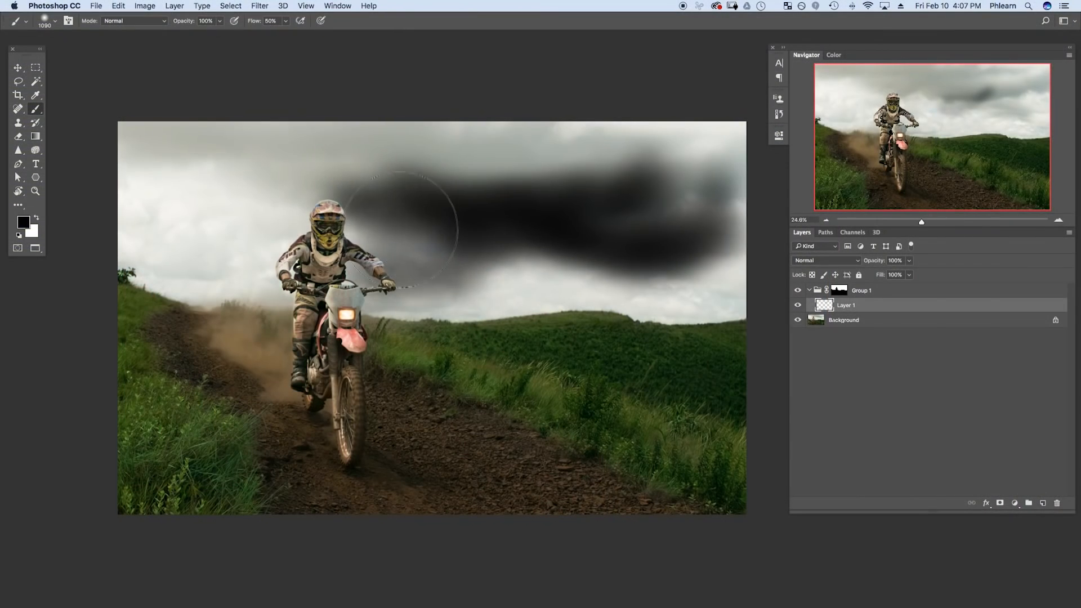
mouse_move(422, 218)
mouse_down()
mouse_move(292, 255)
mouse_move(301, 262)
mouse_move(297, 170)
mouse_move(428, 178)
mouse_move(132, 153)
mouse_move(329, 178)
mouse_move(398, 153)
mouse_move(484, 149)
mouse_move(530, 182)
mouse_move(447, 205)
mouse_move(434, 241)
mouse_up()
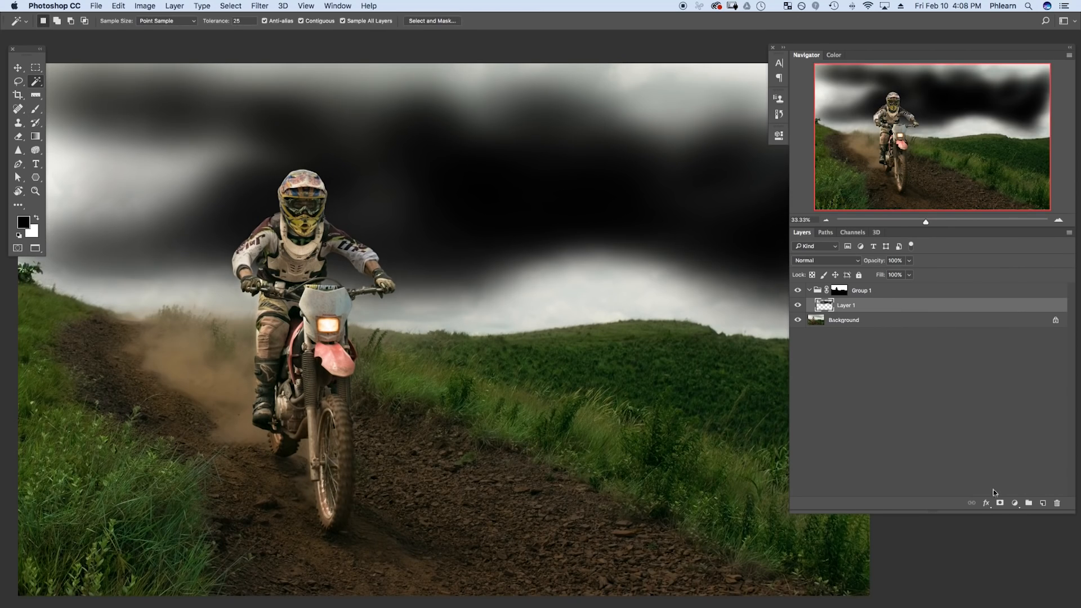
Step: Split the Blend If white slider for the Underlying Layer on Layer 1, its lower half at about 109, and lower it on Multiply Layer 3
click(985, 503)
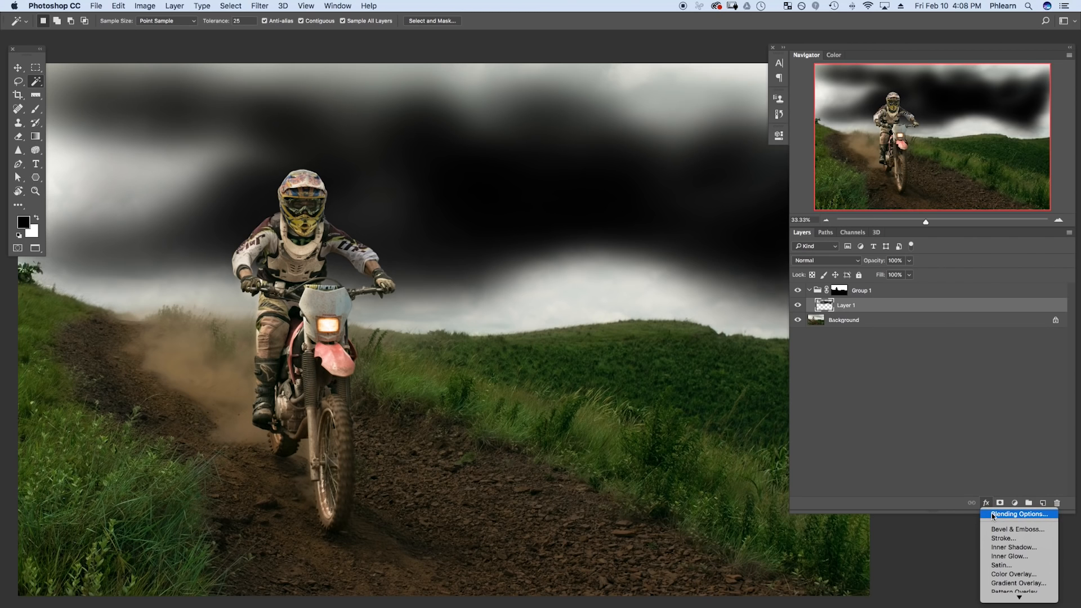
click(993, 514)
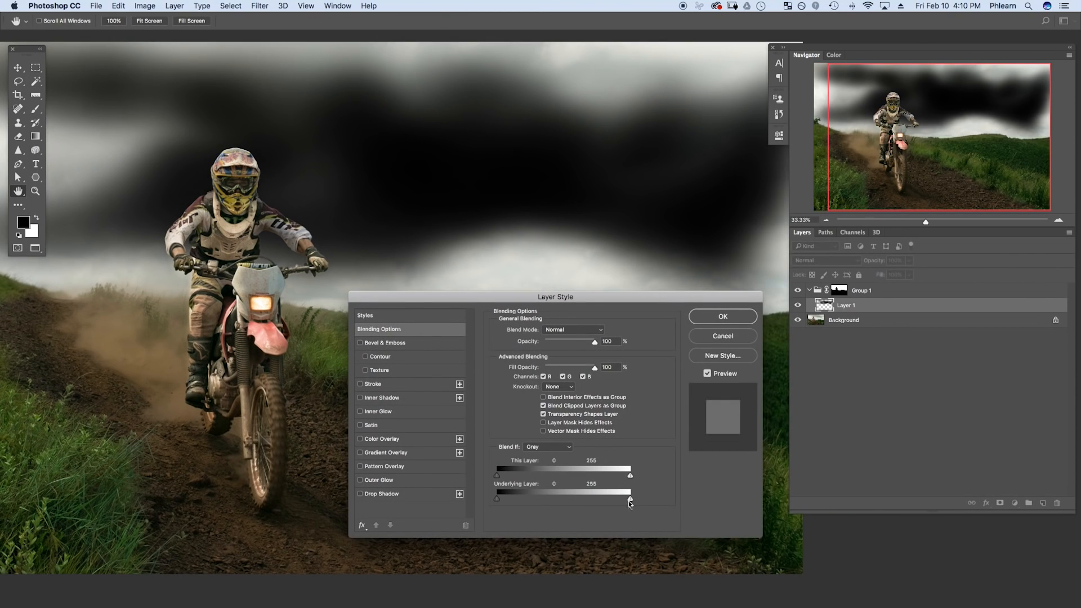
drag(627, 502, 551, 500)
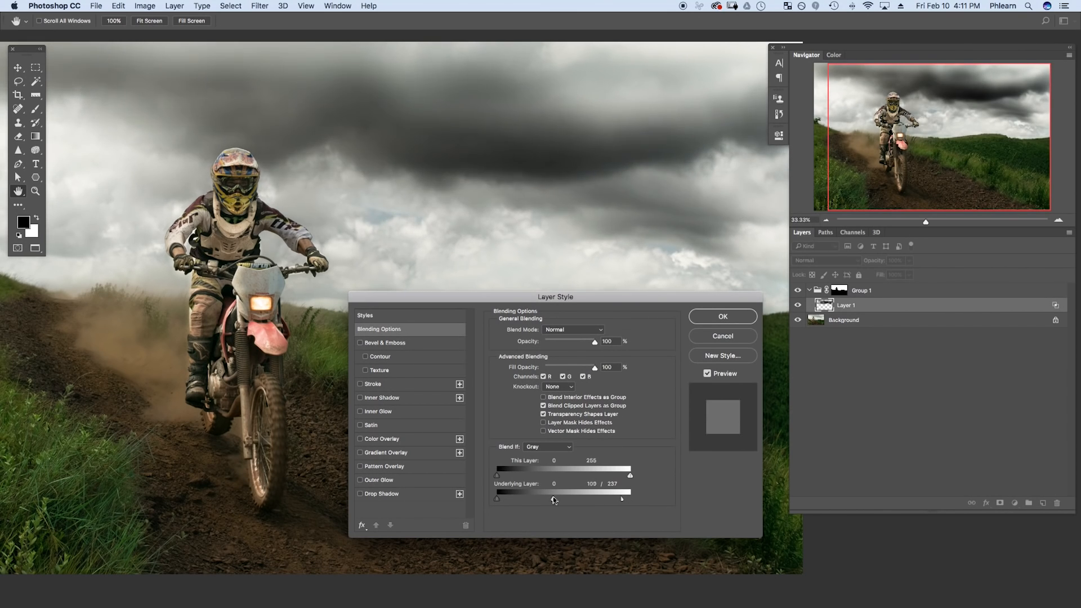
mouse_move(622, 500)
mouse_down()
mouse_move(588, 501)
mouse_move(618, 499)
mouse_up()
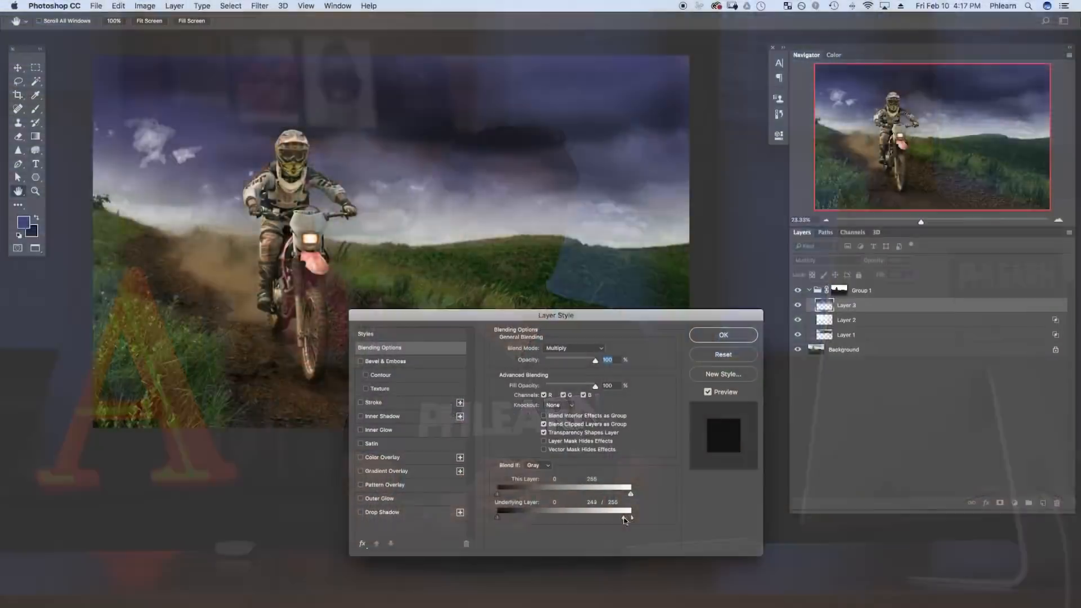
drag(623, 519, 512, 508)
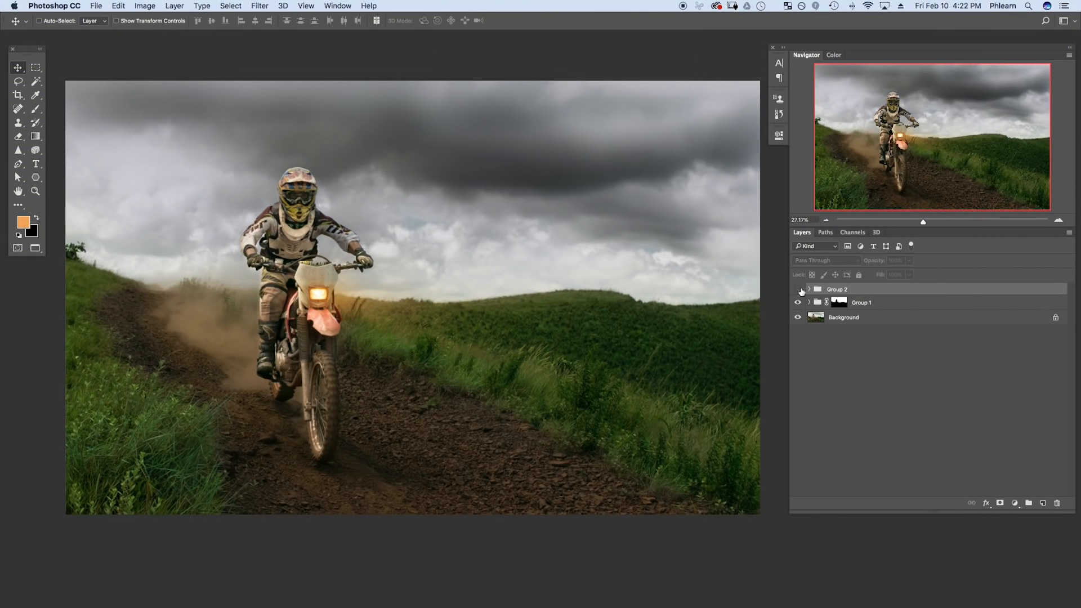
Step: Toggle the visibility of Group 2 to compare the photo with and without the headlight glow
click(798, 289)
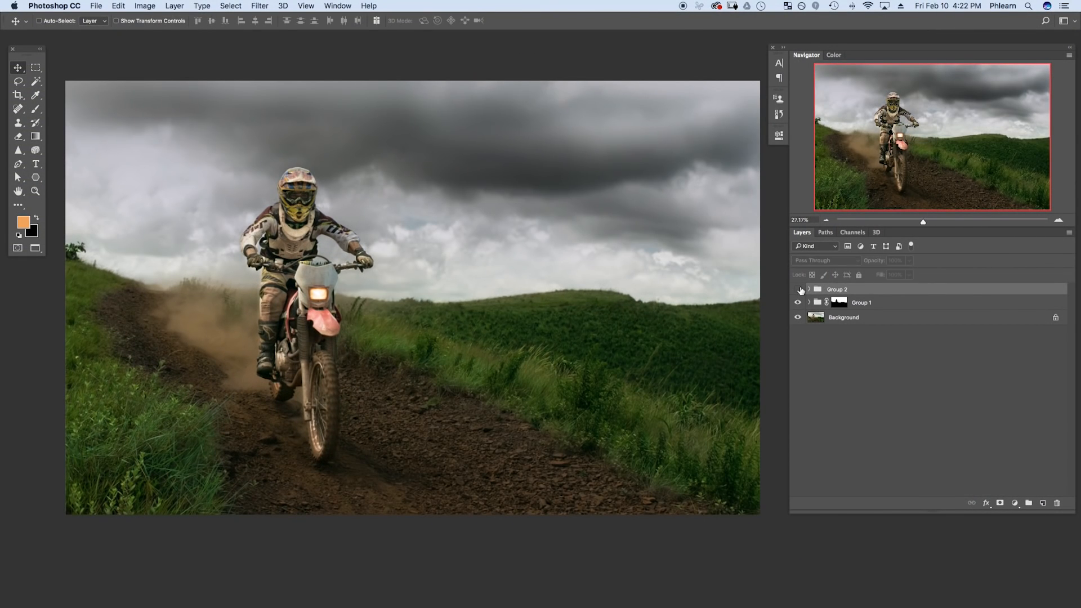
click(799, 289)
click(798, 289)
click(799, 290)
click(799, 289)
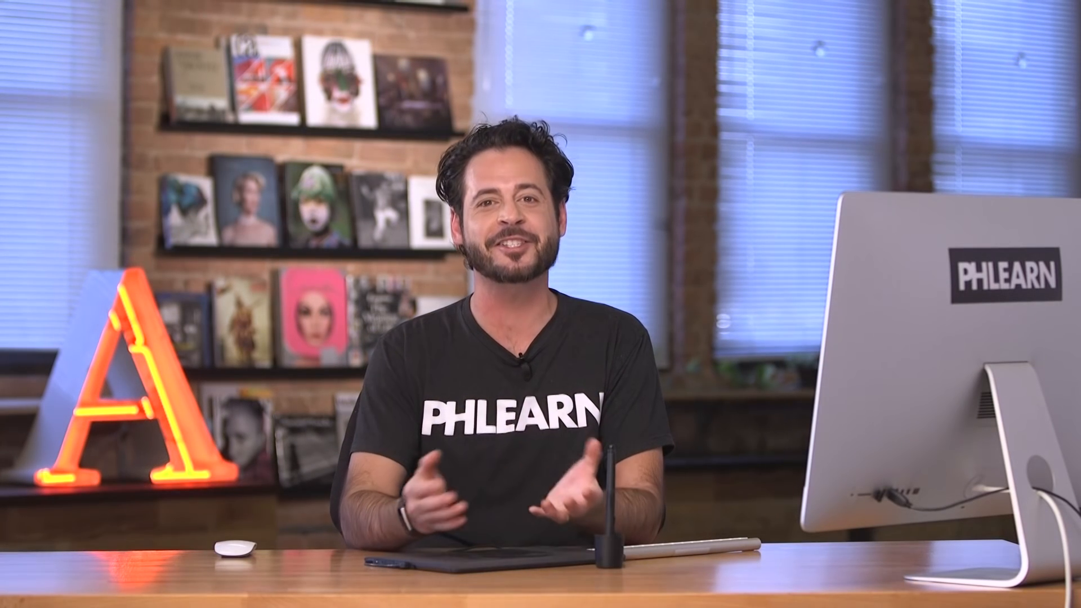